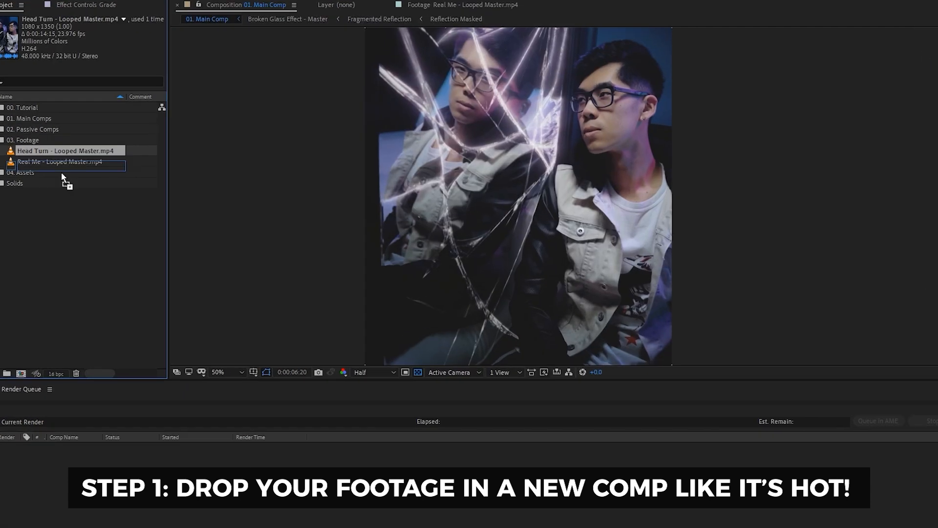
Create a composition from the Head Turn clip and add Real Me as a second layer.
drag(60, 172, 30, 359)
drag(45, 408, 45, 408)
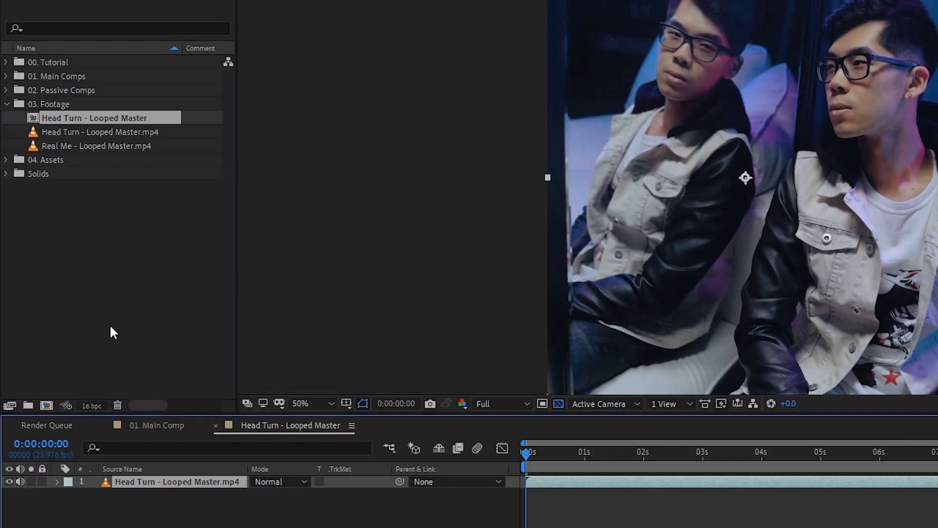
drag(106, 145, 232, 502)
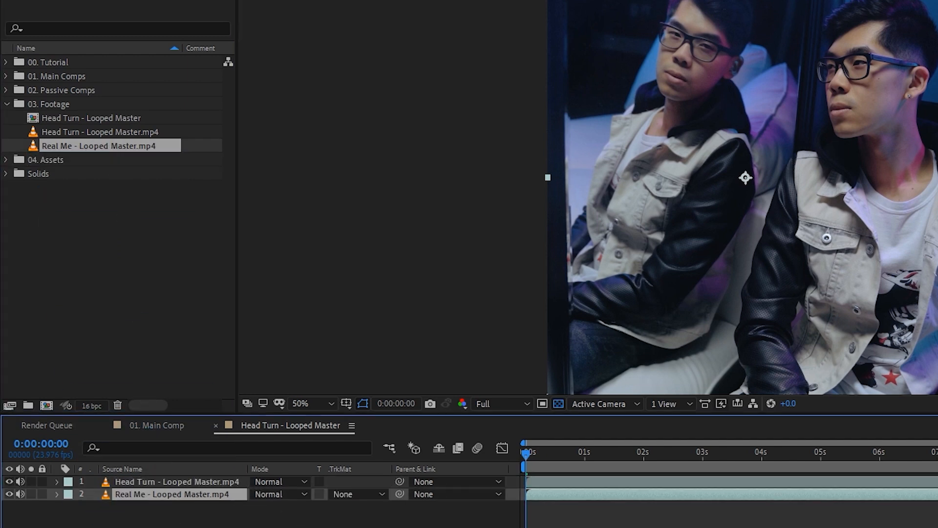
key(ctrl+shift+a)
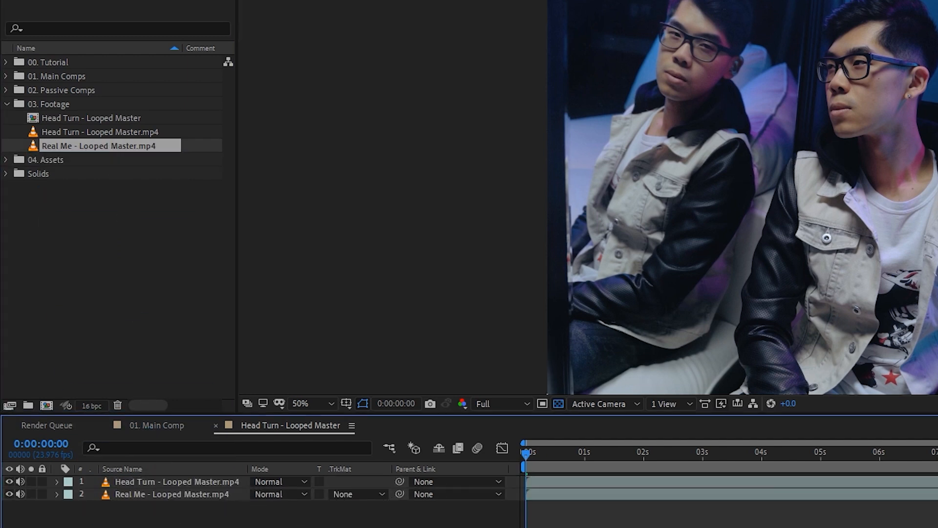
key(End)
click(521, 455)
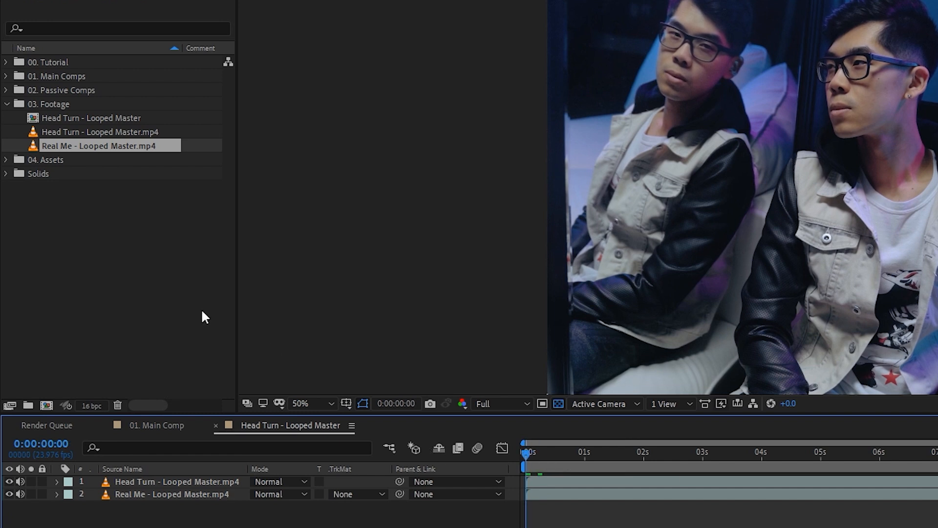
click(98, 178)
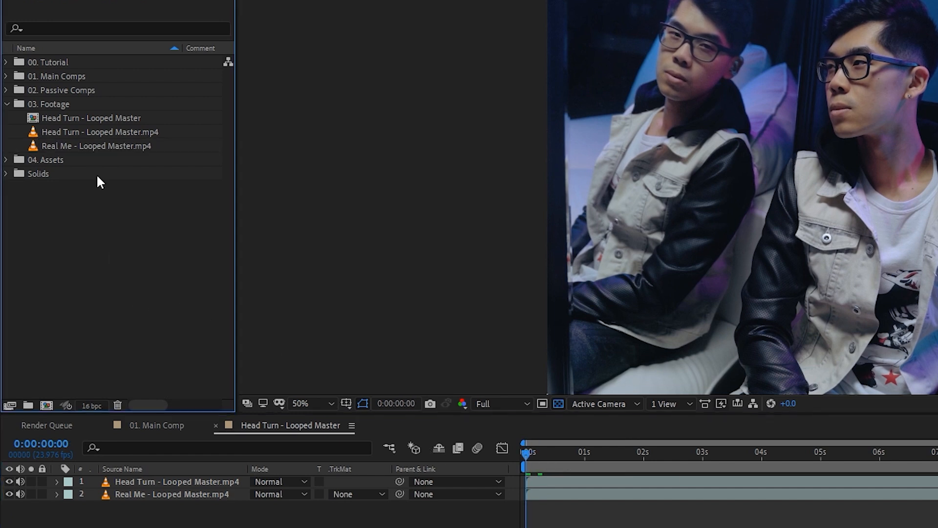
Rename the new comp '01. Main' and file it into the comps folder.
right_click(98, 117)
click(187, 348)
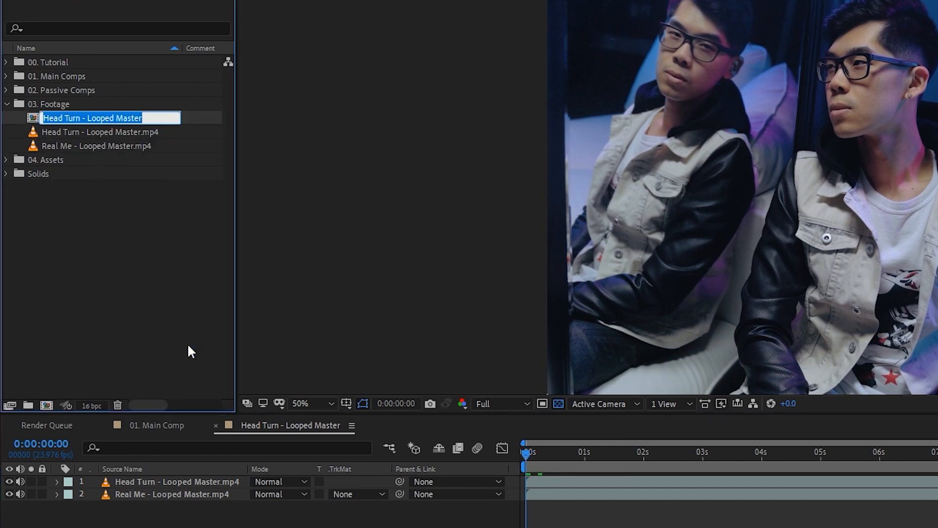
text(01. Main)
key(Return)
drag(65, 111, 66, 67)
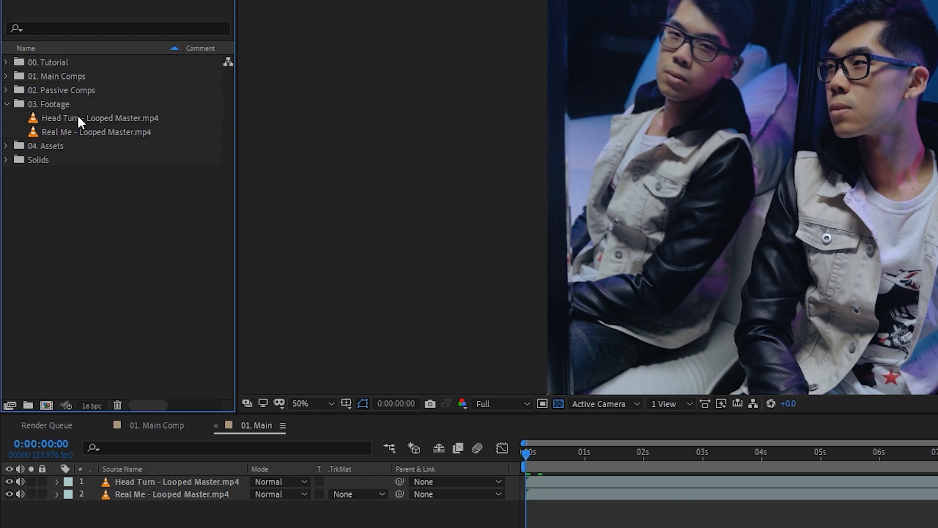
click(7, 104)
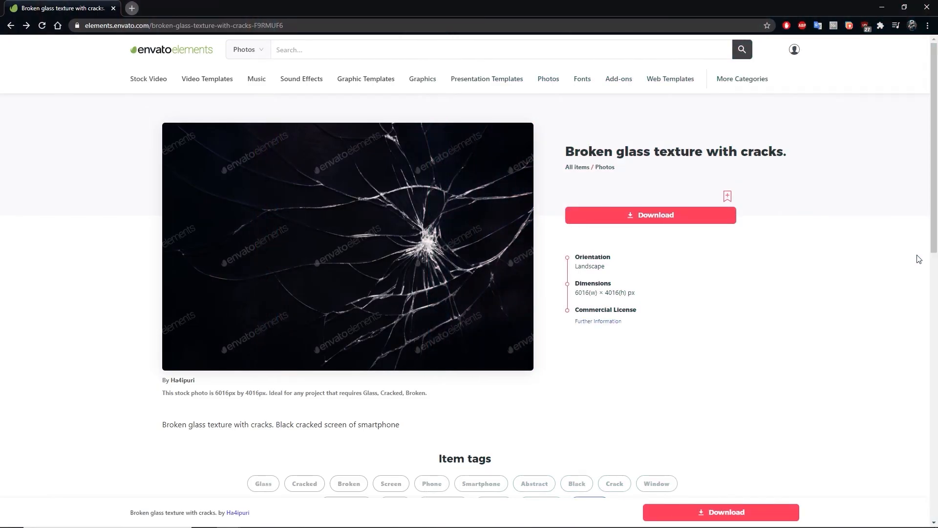
scroll(883, 276, down, 3)
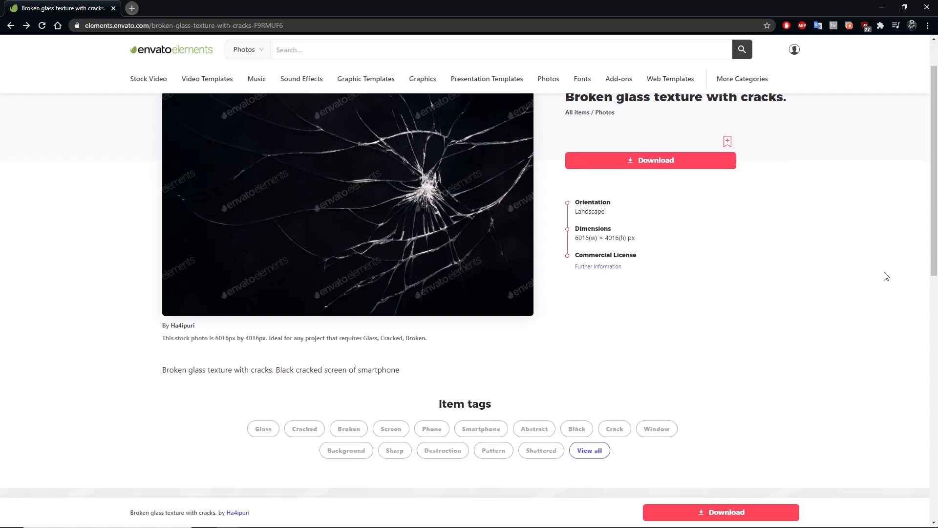
scroll(878, 274, up, 3)
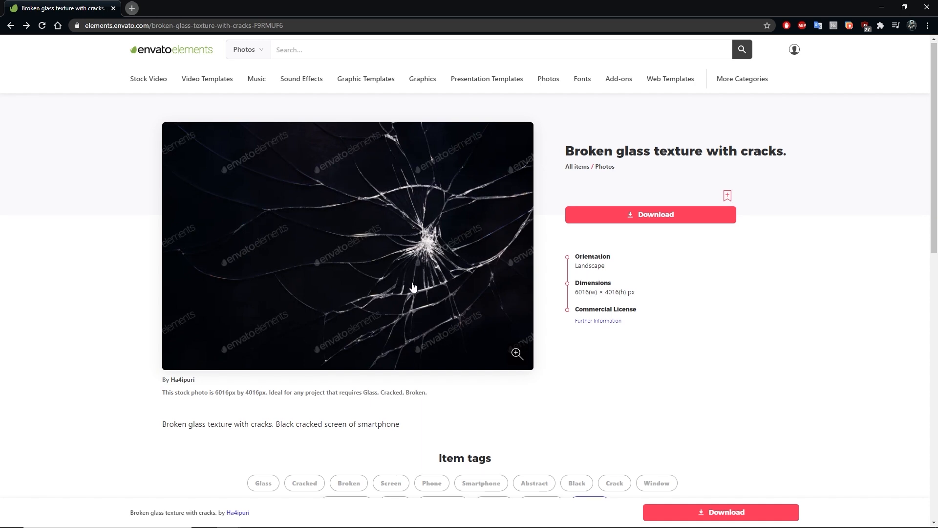
scroll(412, 286, down, 8)
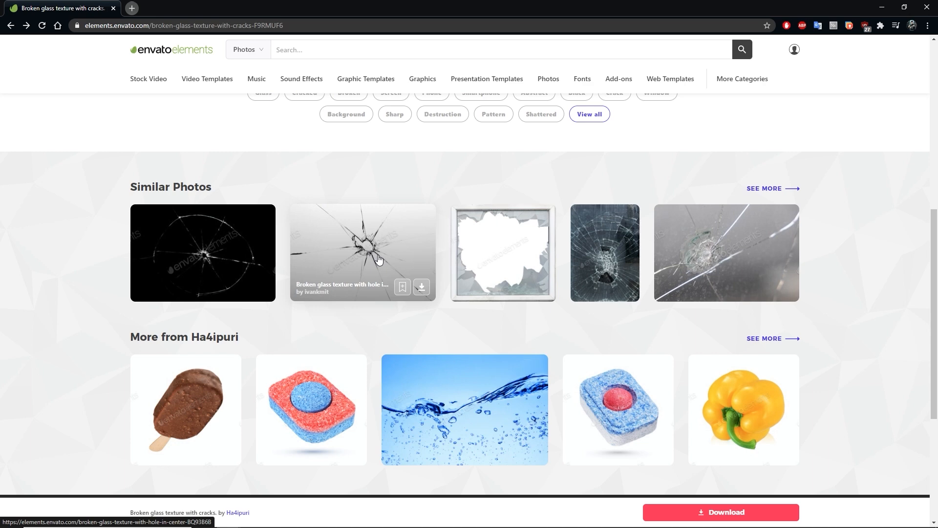
scroll(378, 258, up, 8)
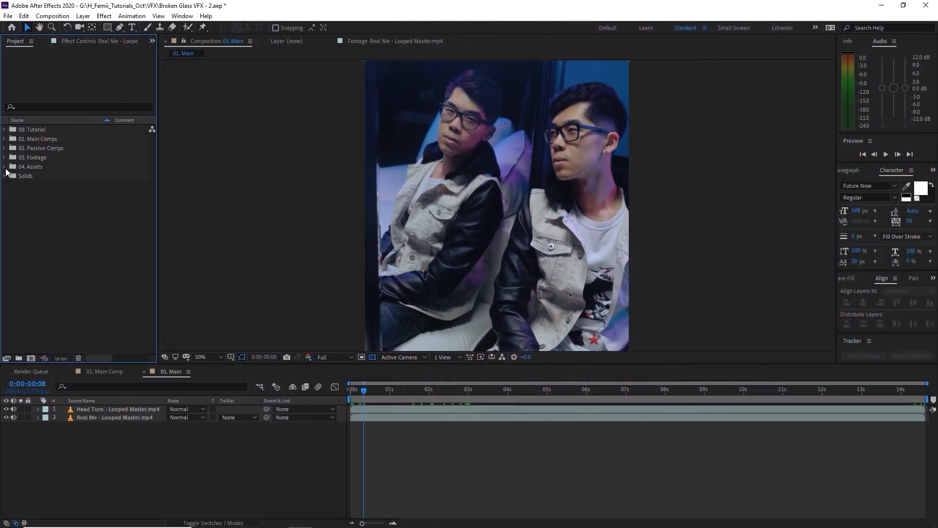
Preview the broken-glass texture image in the 04. Assets folder.
click(5, 166)
double_click(59, 192)
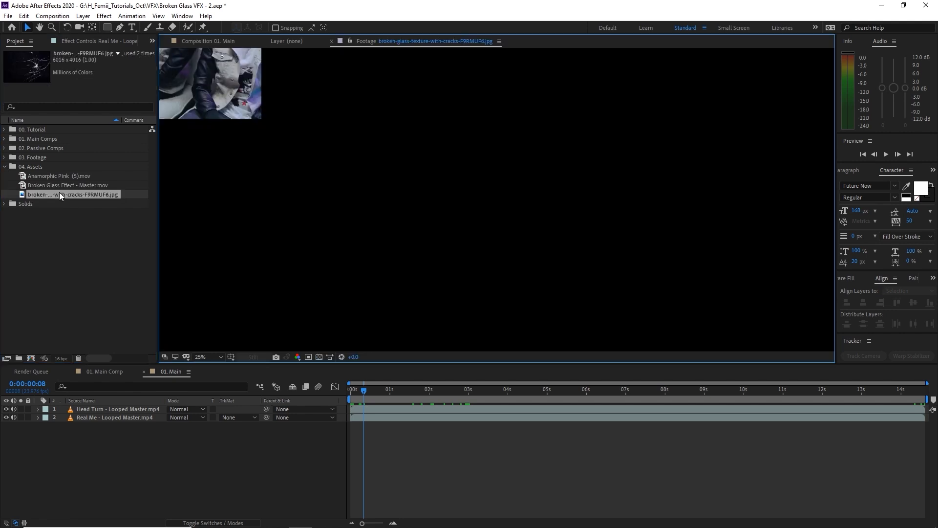
scroll(586, 217, down, 2)
drag(519, 231, 555, 222)
click(61, 211)
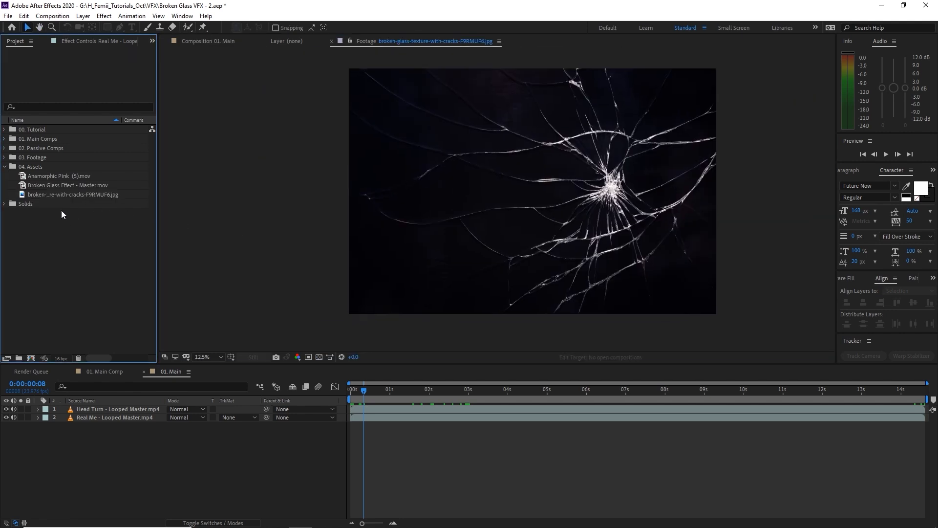
Place the broken-glass texture as the top layer of 01. Main and scale it to 32%.
drag(64, 191, 112, 407)
click(159, 459)
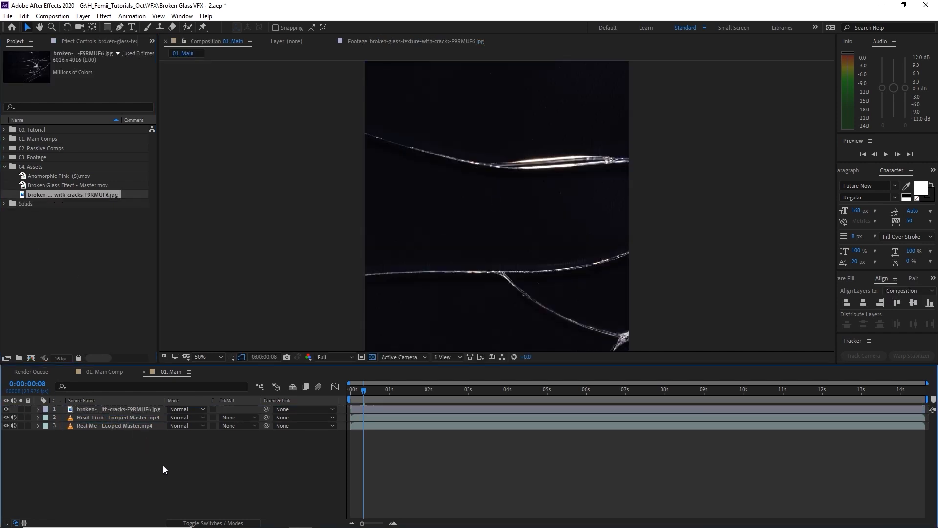
click(134, 409)
key(s)
drag(198, 420, 169, 423)
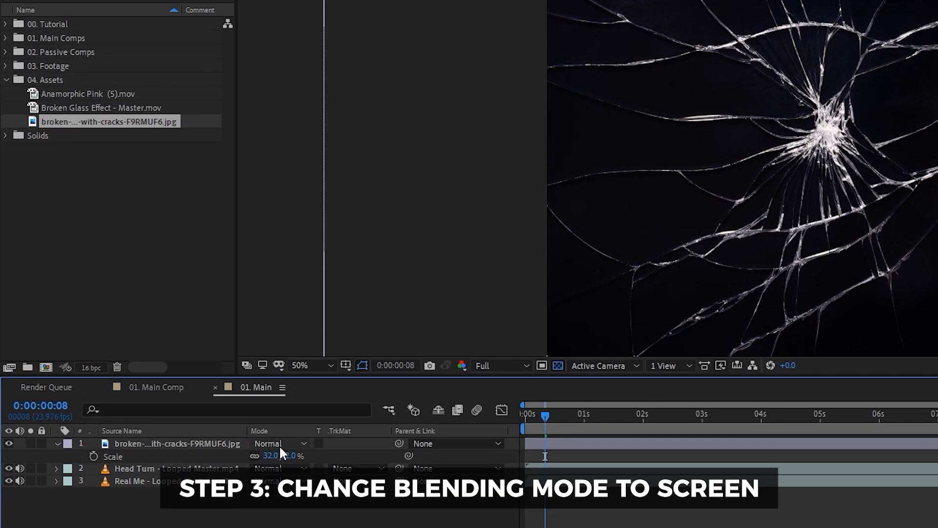
Set the crack texture layer's blending mode to Screen.
click(280, 445)
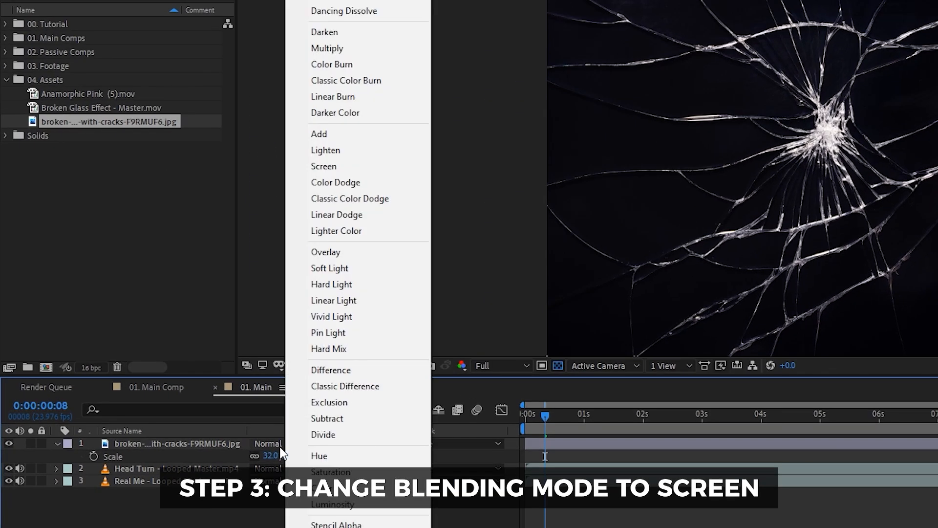
click(362, 167)
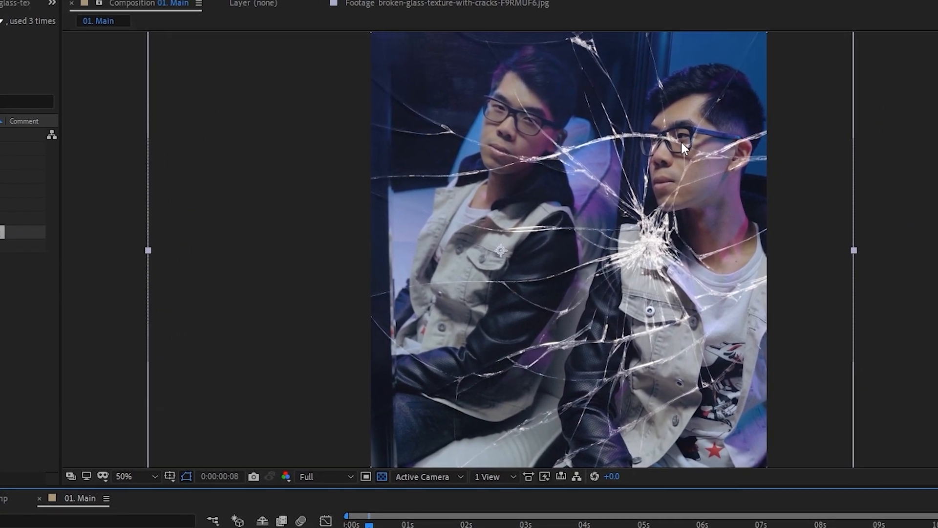
drag(685, 247, 594, 258)
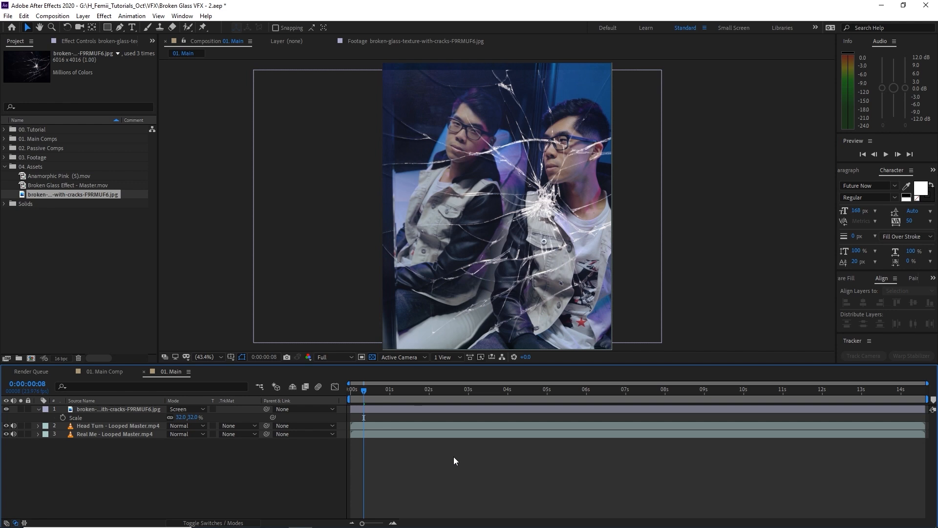
Make the crack texture a 3D layer.
click(112, 410)
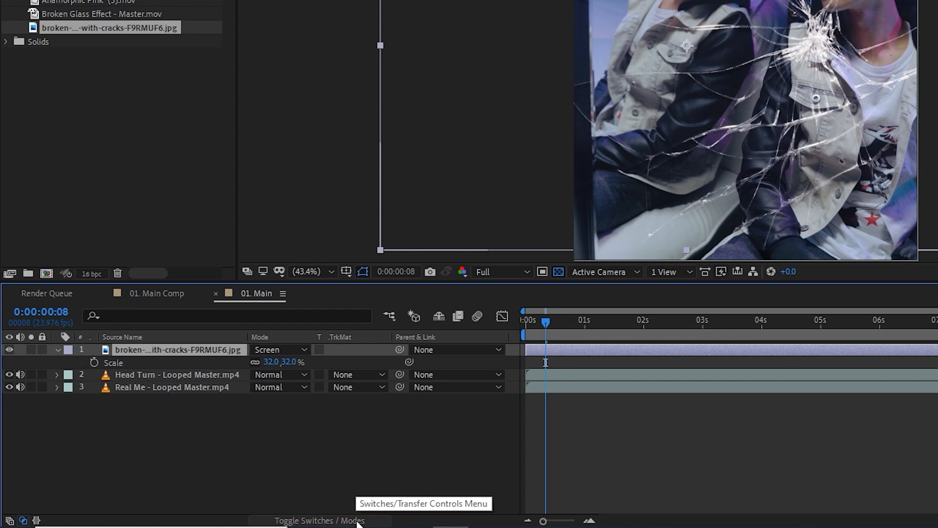
click(357, 521)
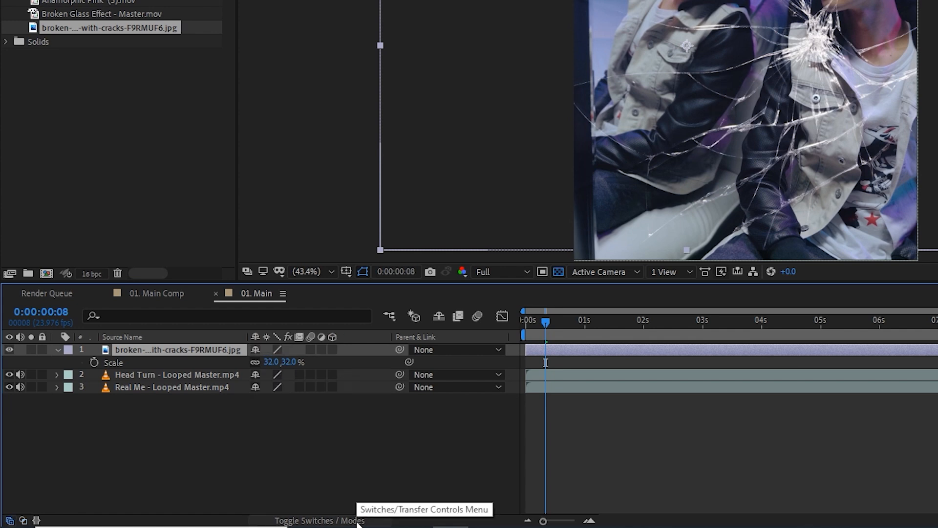
click(332, 349)
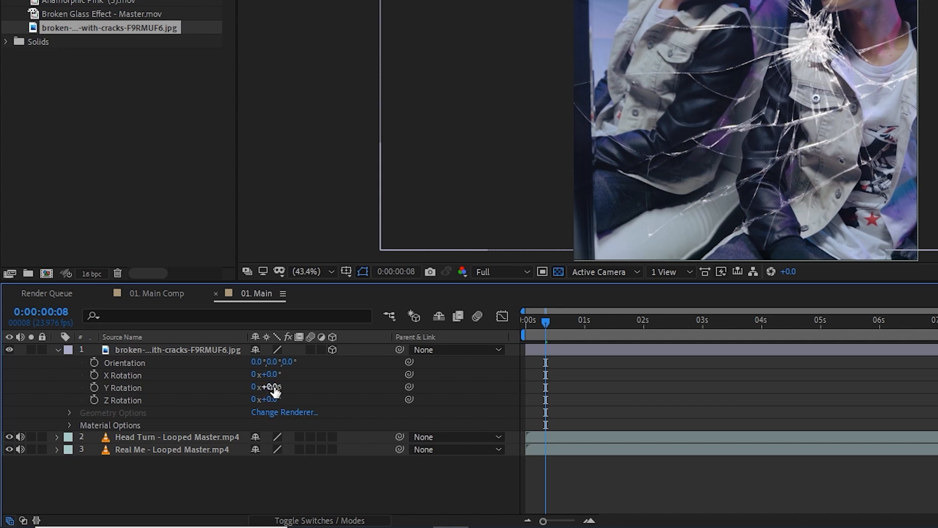
Rotate the crack texture about 87° on Z, scale it to 60%, and move its burst over the faces.
click(173, 349)
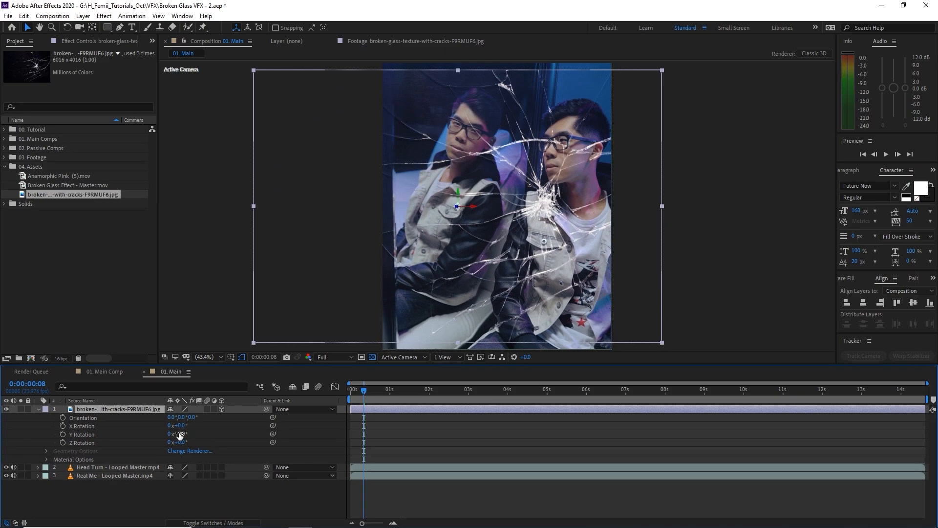
drag(180, 443, 141, 444)
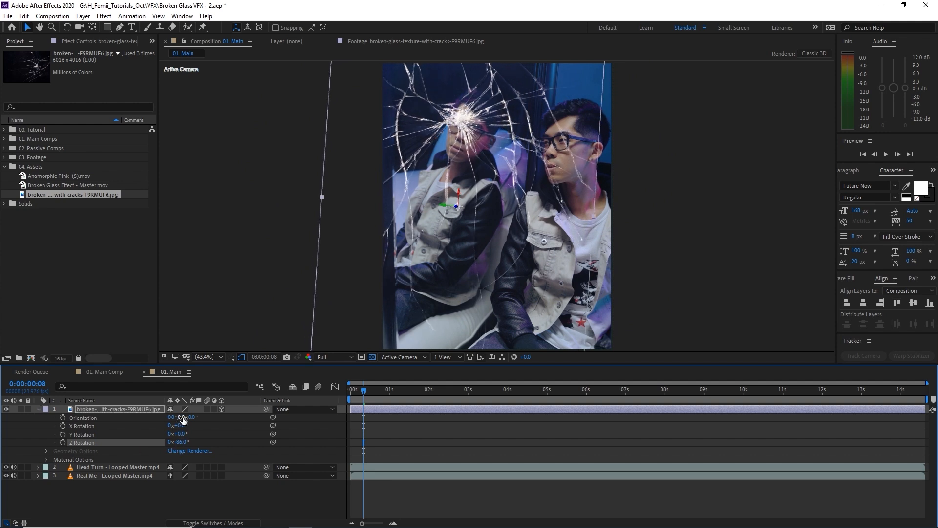
click(142, 411)
key(s)
drag(192, 418, 205, 418)
drag(533, 116, 579, 221)
drag(522, 173, 560, 261)
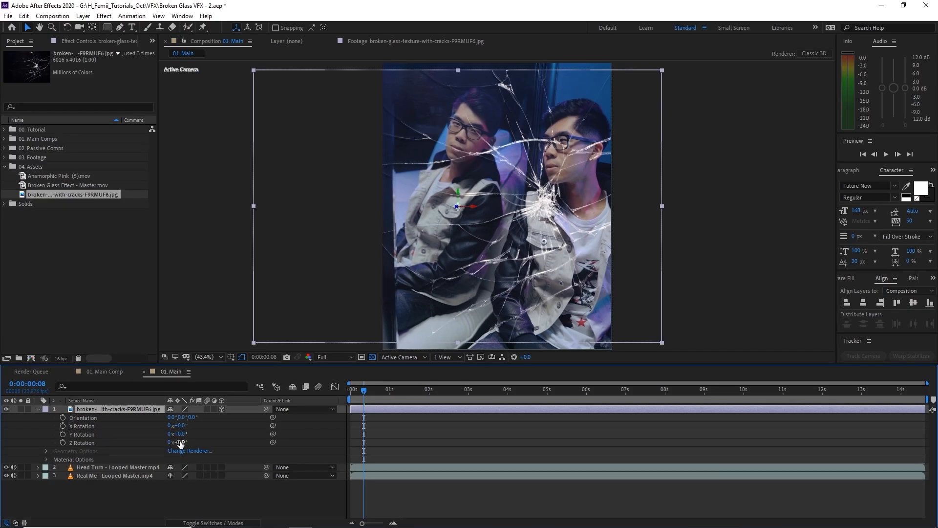
Readjust the crack texture to about 88° rotation and 60% scale, centred over the faces.
drag(180, 443, 140, 444)
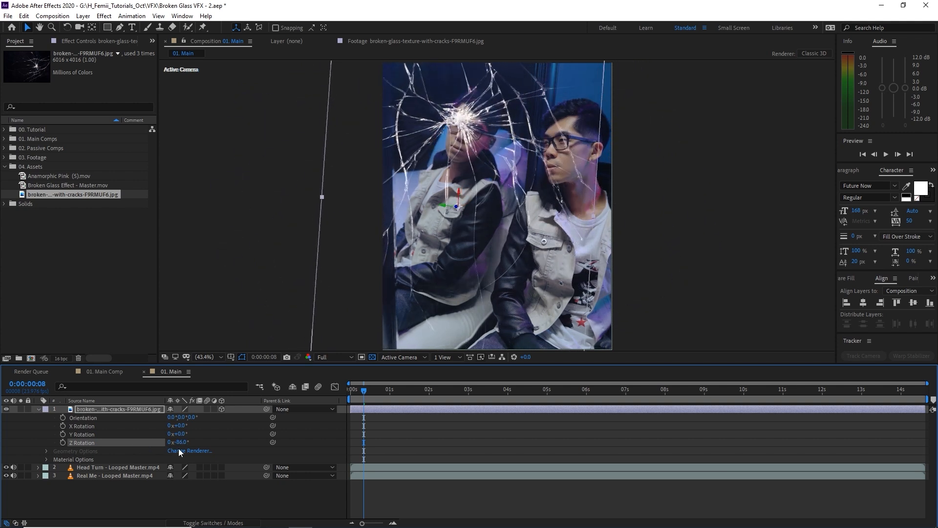
click(141, 412)
drag(192, 420, 205, 418)
drag(503, 75, 561, 250)
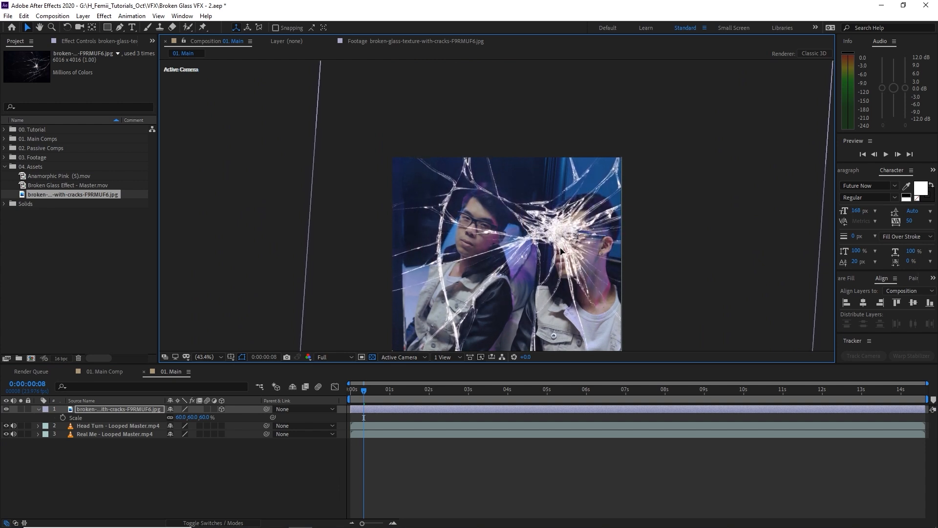
Tilt the crack texture slightly, scale it to 65%, and reposition it over both faces.
key(r)
drag(177, 433, 165, 434)
drag(543, 252, 418, 292)
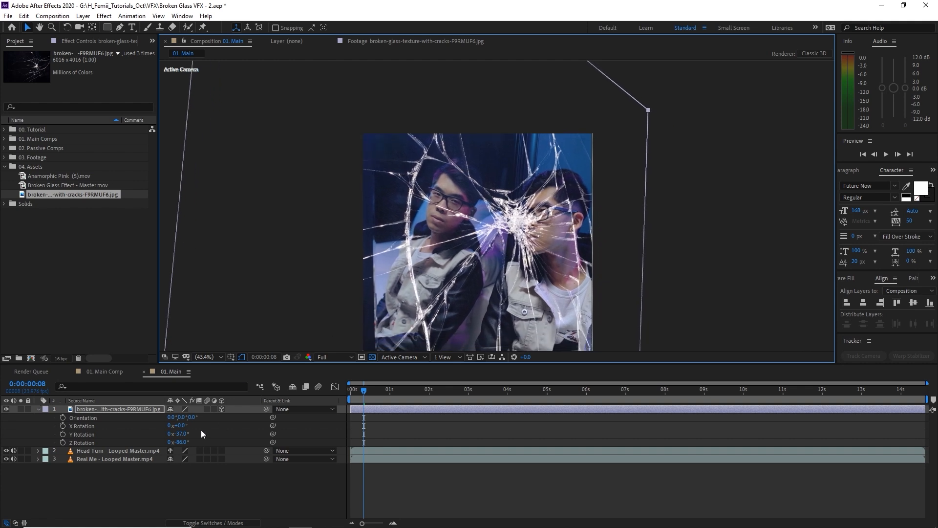
key(s)
drag(195, 418, 195, 420)
drag(371, 272, 384, 286)
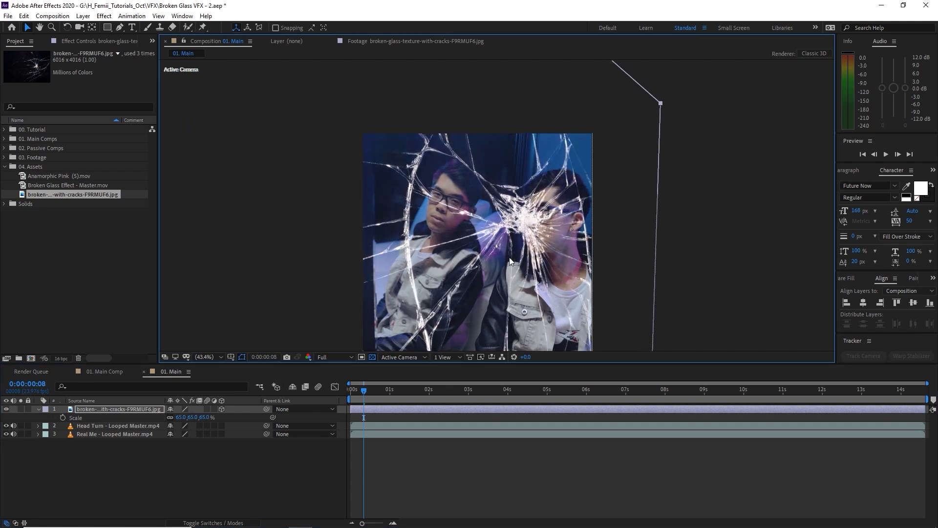
drag(487, 349, 456, 304)
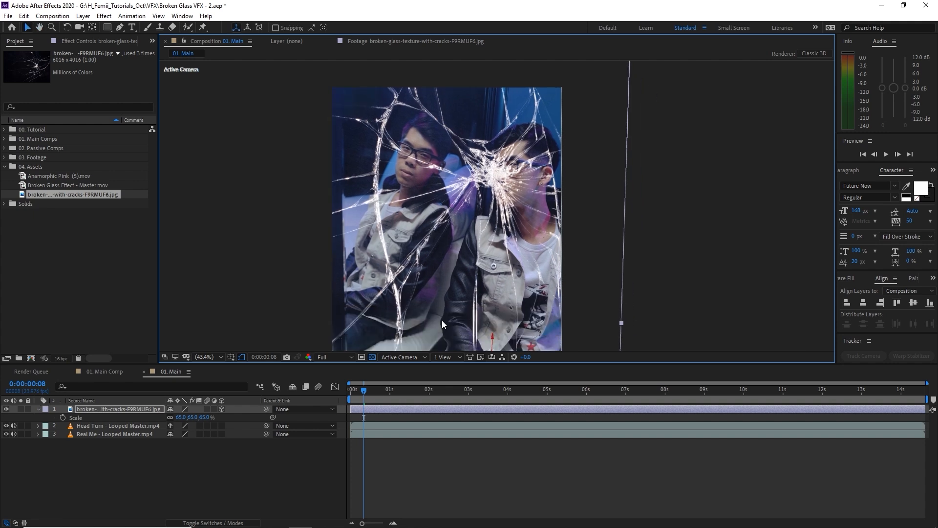
Zoom the viewer to 100% and pan around to inspect the crack centre.
scroll(448, 255, up, 1)
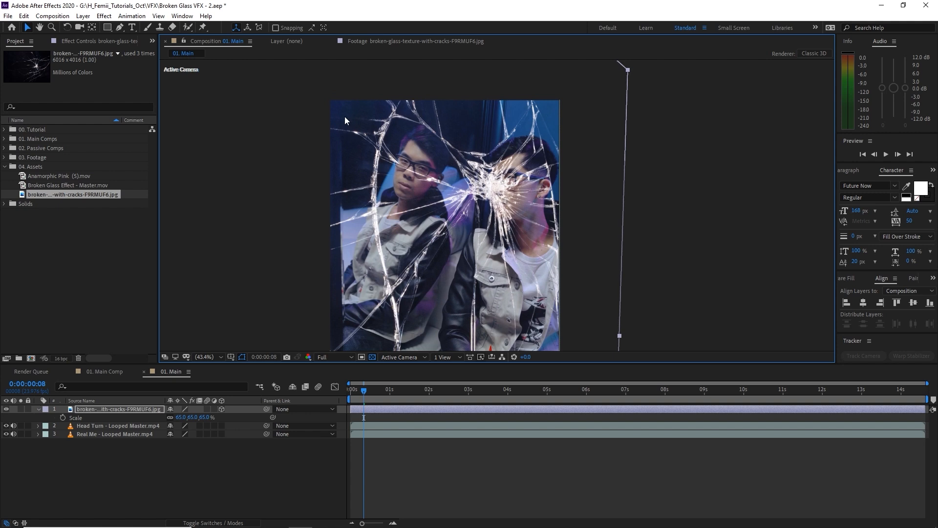
click(218, 358)
click(227, 196)
drag(424, 284, 416, 245)
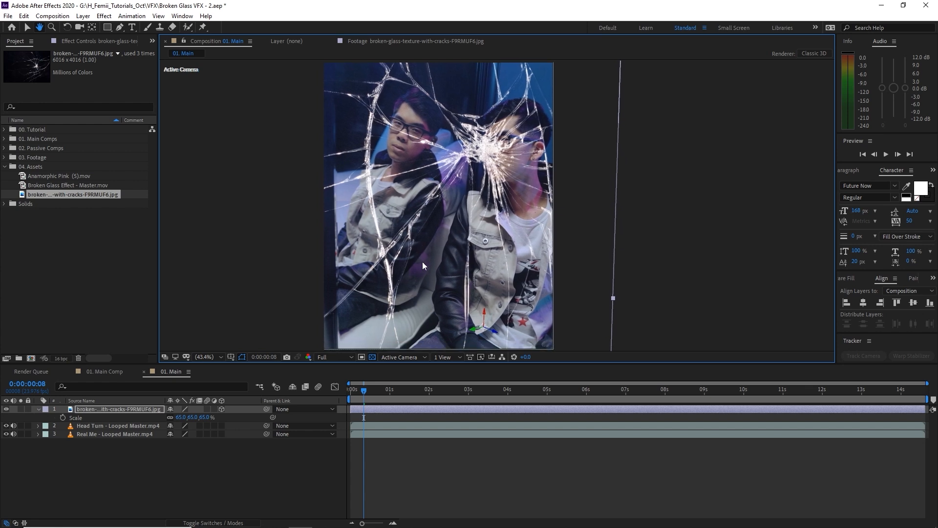
click(128, 451)
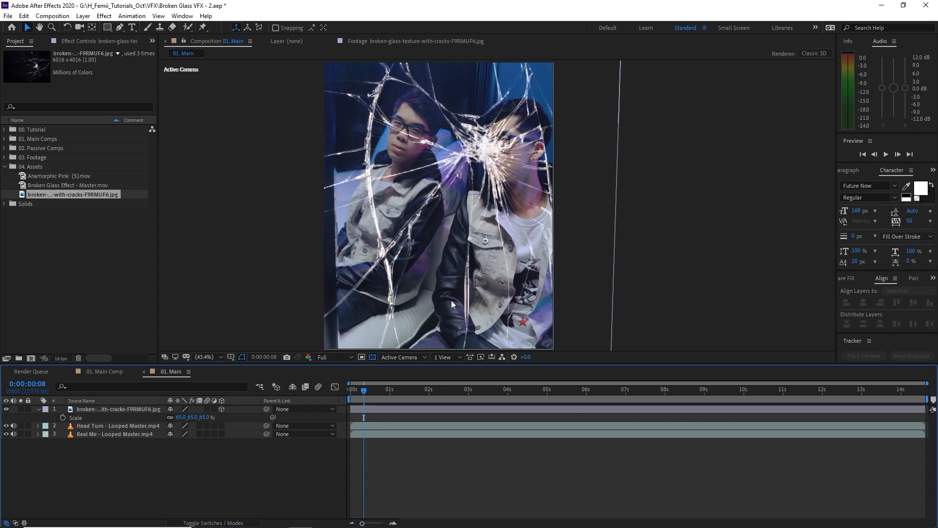
scroll(491, 145, up, 3)
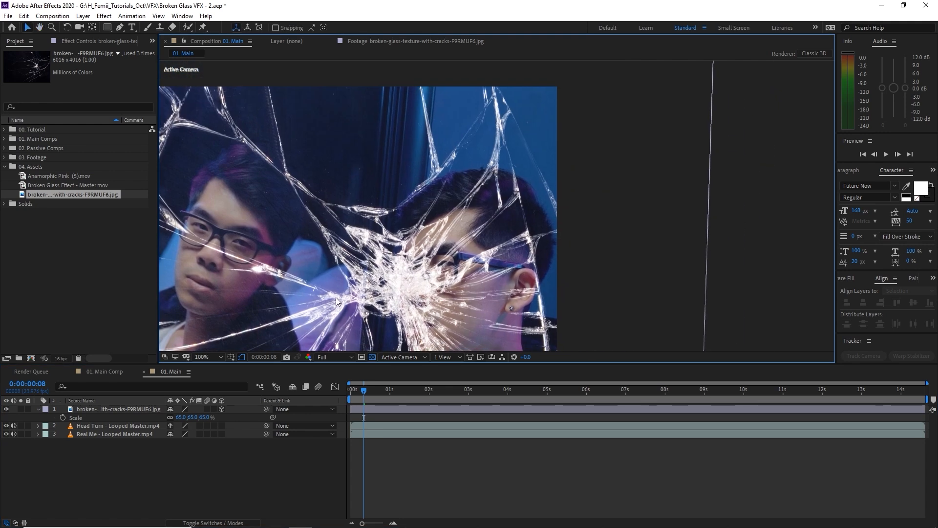
drag(441, 283, 397, 239)
scroll(412, 229, down, 2)
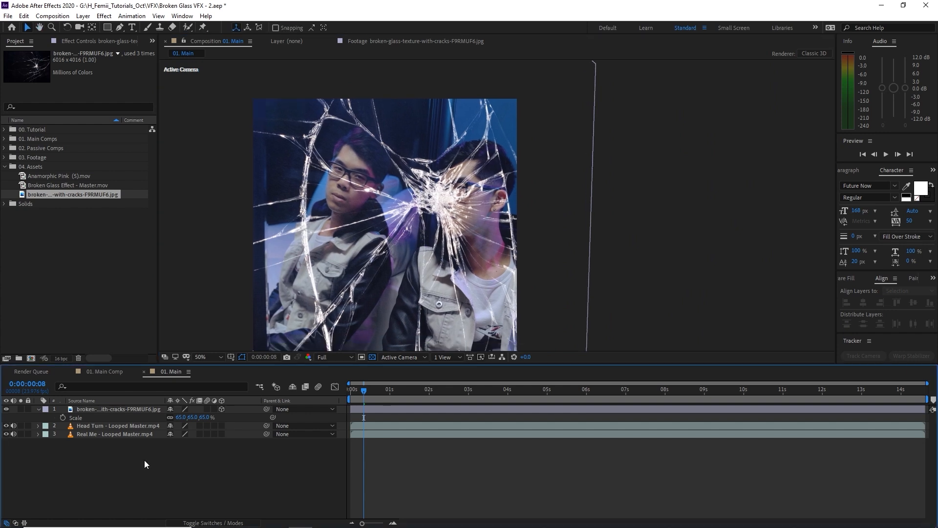
Create a white solid named 'Matte for Mirror'.
key(ctrl+y)
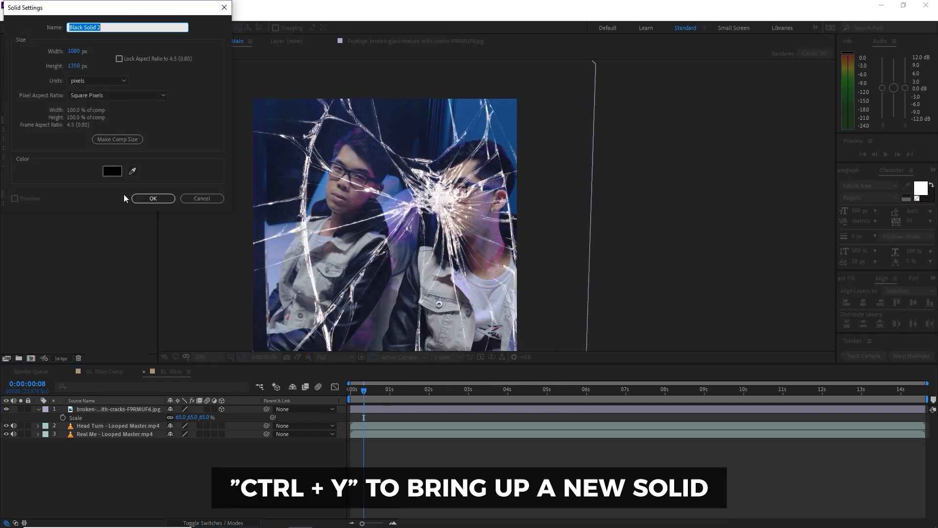
click(119, 175)
click(126, 241)
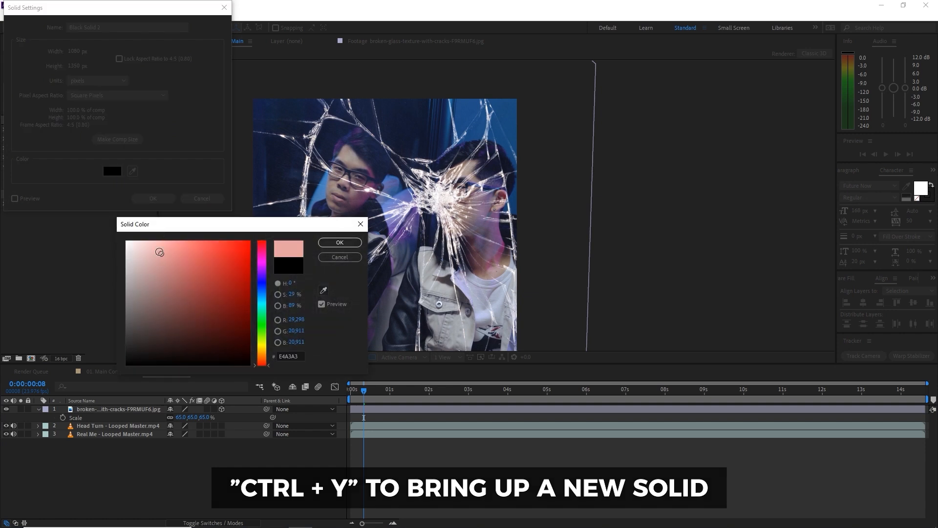
click(329, 241)
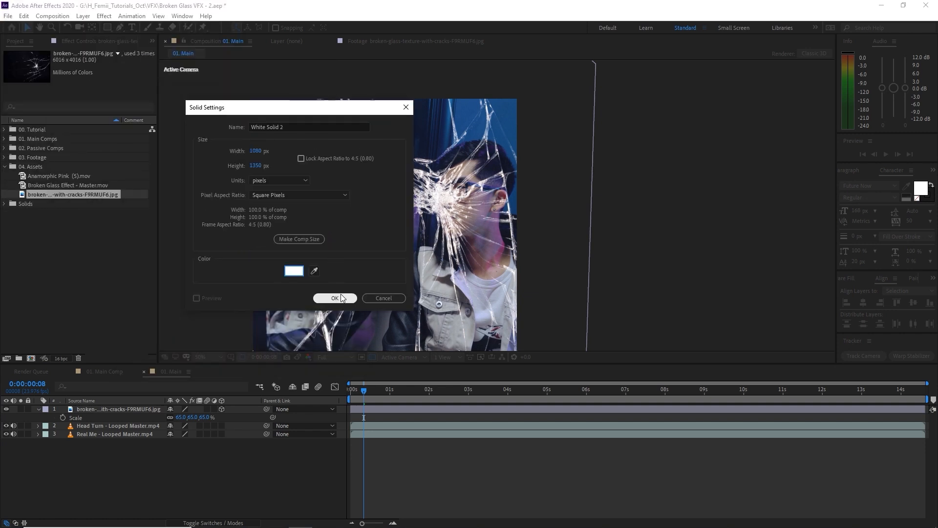
drag(299, 126, 187, 129)
text(Matte for Mirror)
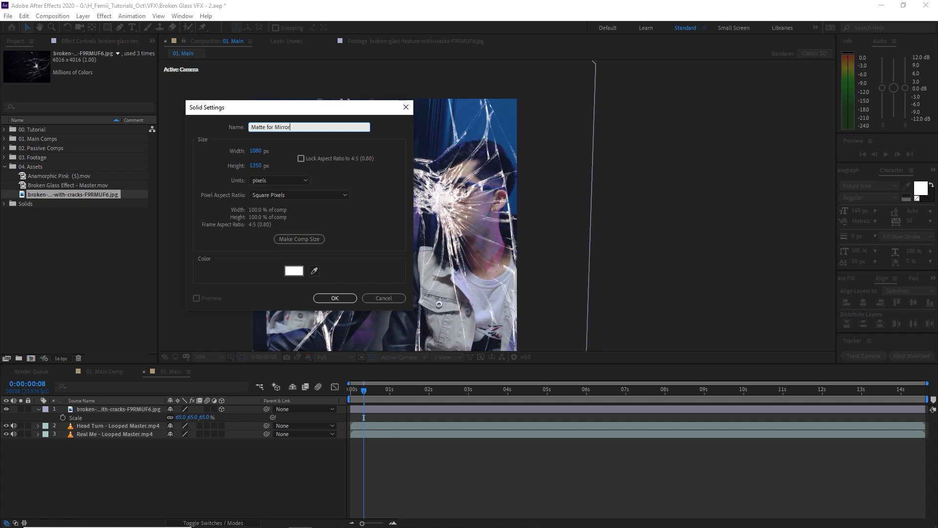
click(334, 298)
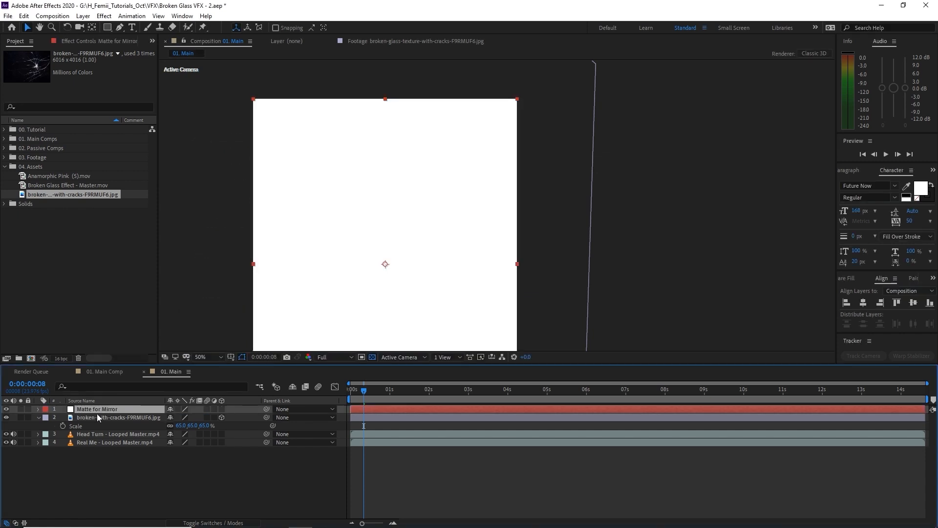
Hide the matte and glass layers, select Matte for Mirror, and switch to the Pen tool.
click(5, 409)
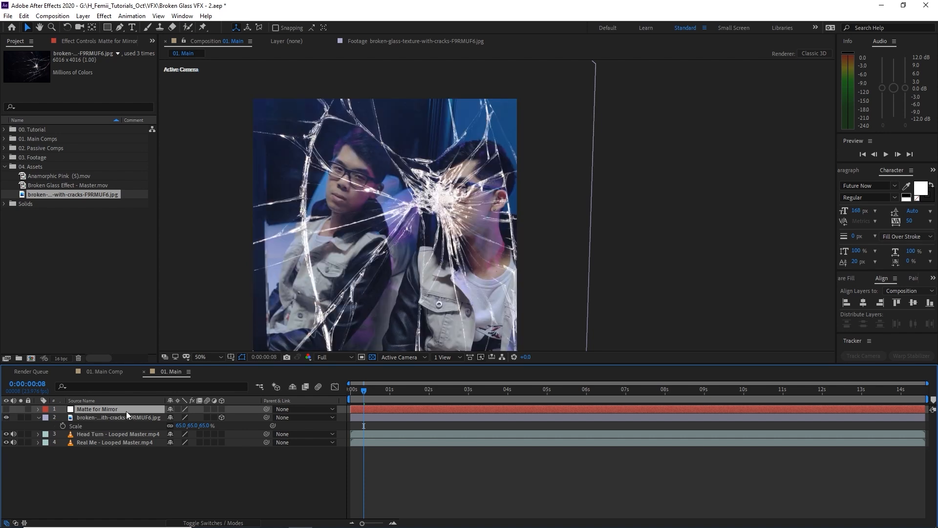
click(119, 28)
drag(445, 211, 473, 200)
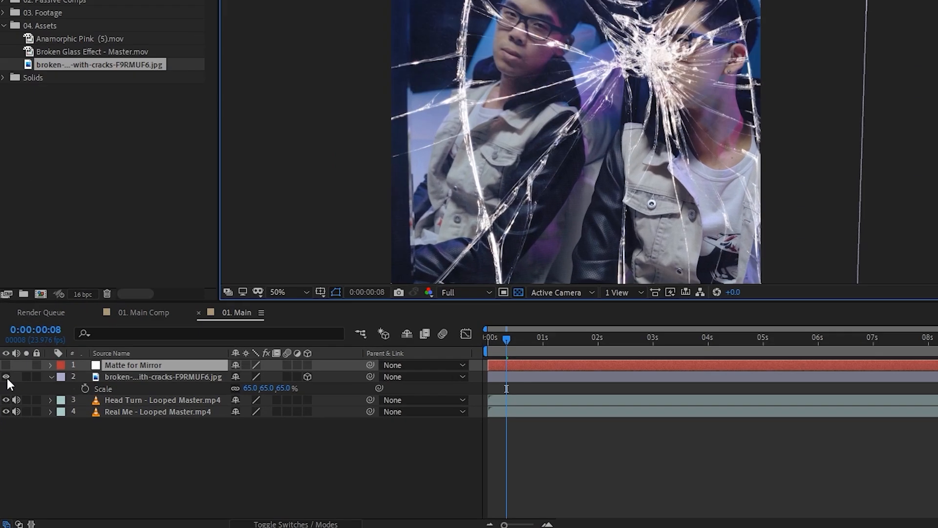
click(7, 417)
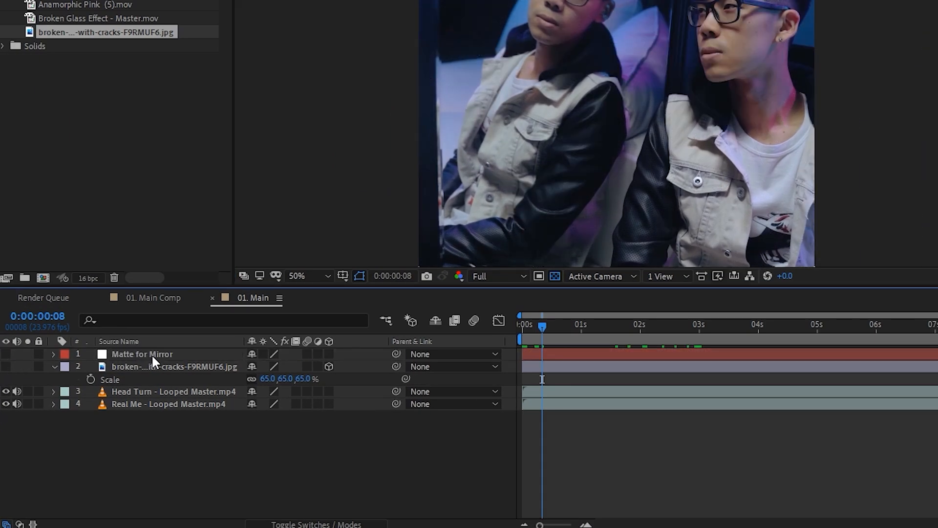
click(153, 357)
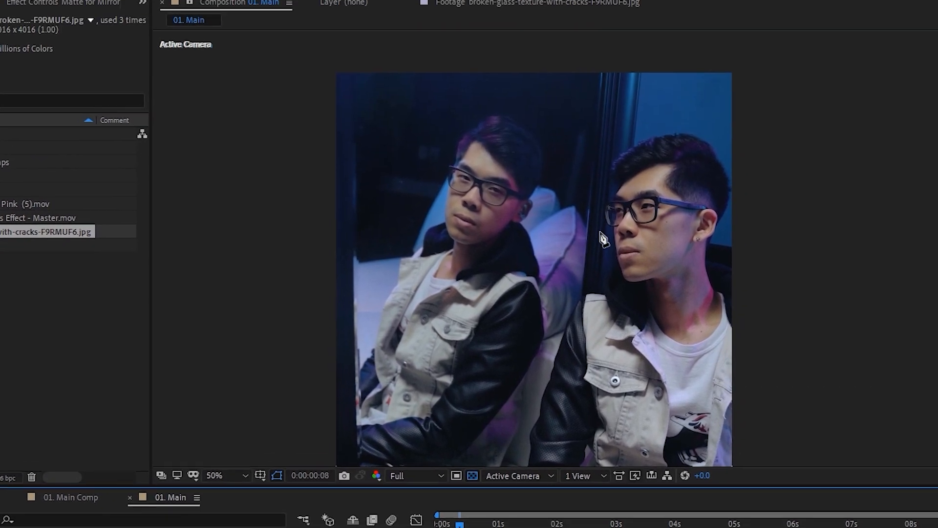
scroll(686, 39, up, 1)
drag(590, 128, 574, 316)
Draw a closed Pen mask tracing the mirror edge and sleeve outline around the mirror area.
click(525, 109)
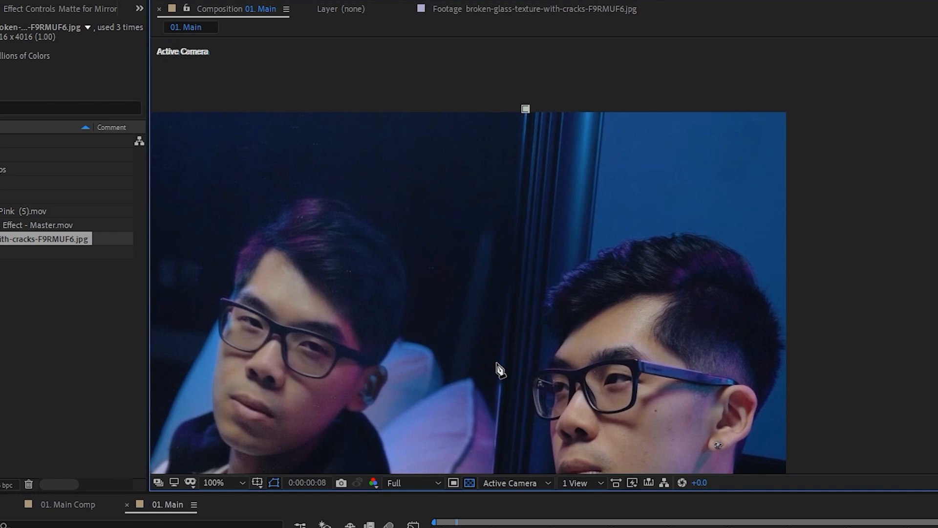
drag(497, 386, 493, 96)
click(481, 269)
drag(474, 364, 477, 207)
scroll(450, 224, up, 1)
click(427, 208)
drag(398, 327, 400, 412)
click(386, 256)
click(306, 326)
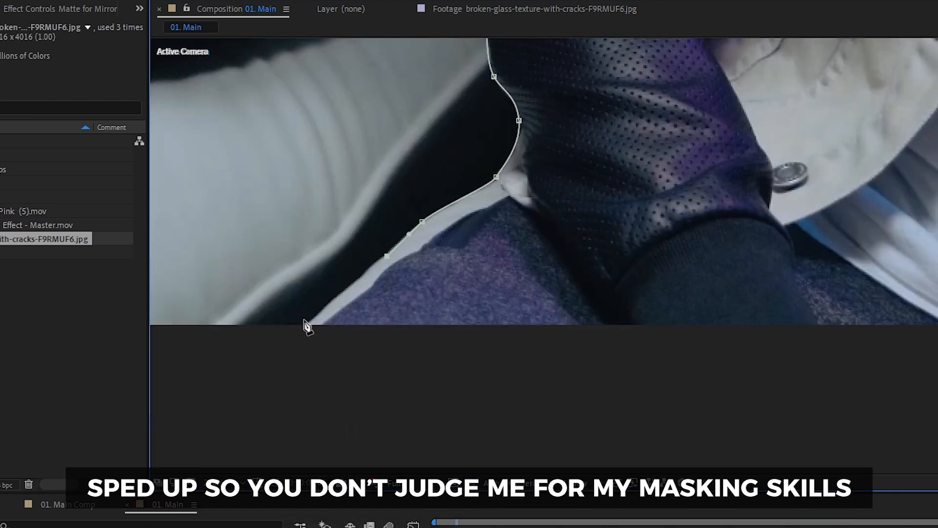
key(shift+slash)
click(539, 60)
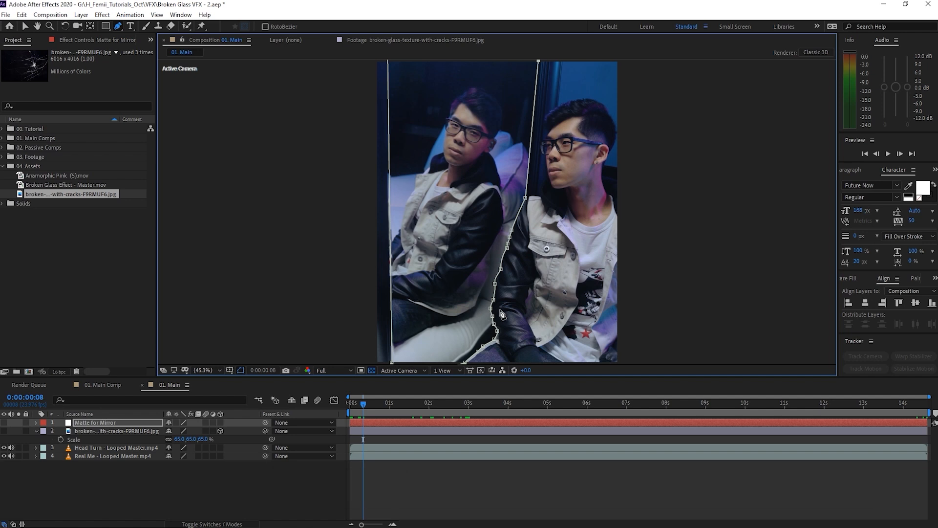
Show the matte and set its Mask Feather to 3 pixels.
click(4, 423)
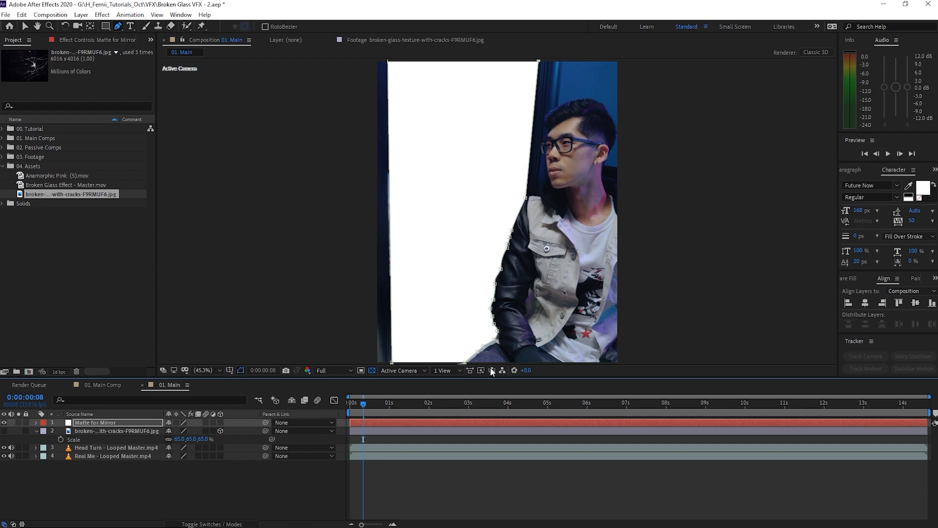
click(201, 482)
click(110, 423)
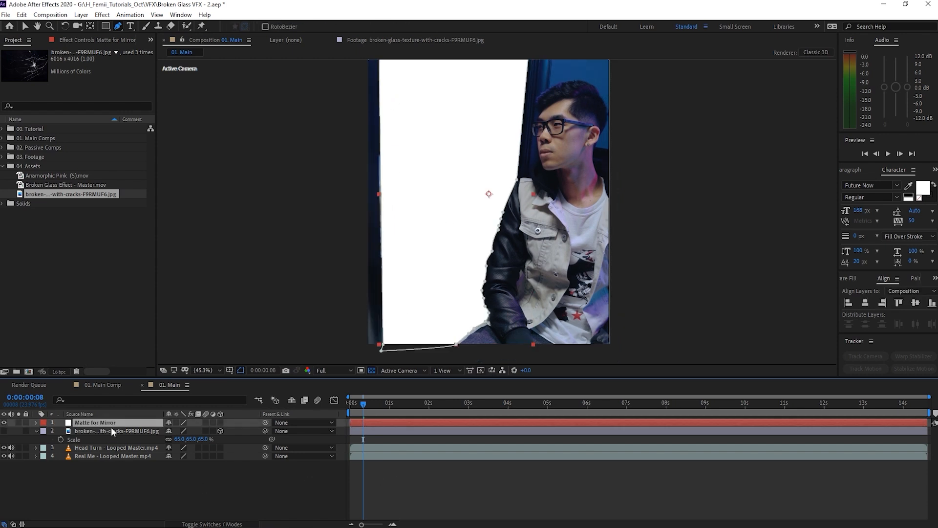
key(f)
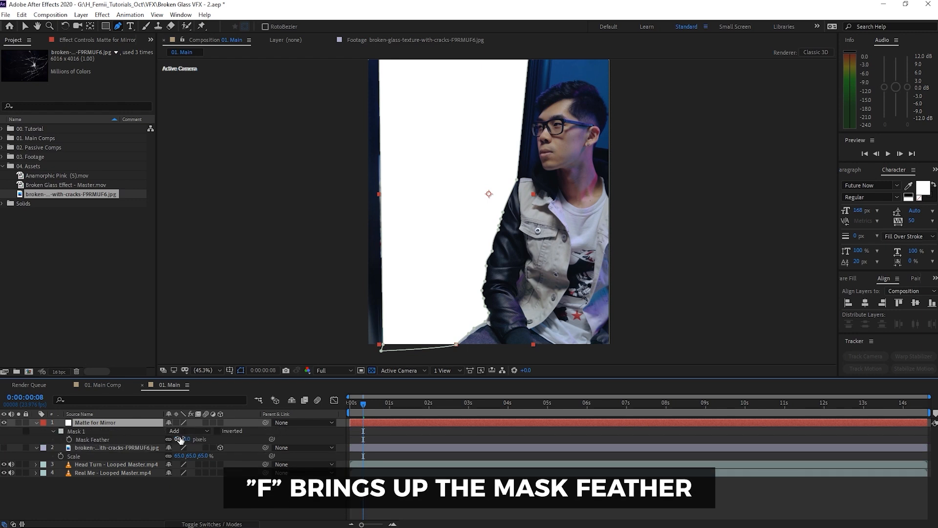
scroll(529, 268, up, 5)
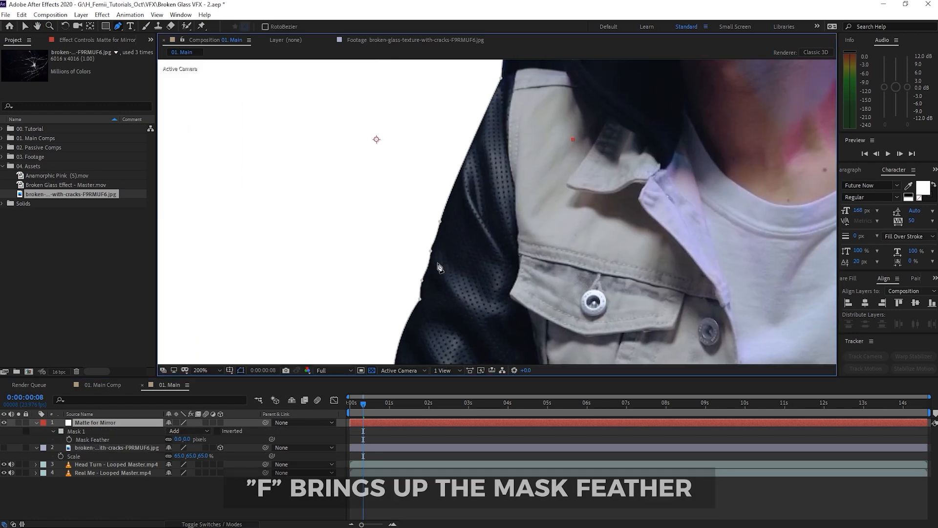
click(186, 438)
text(3)
click(196, 508)
Recentre the view, hide the matte, and show the broken-glass texture again.
scroll(484, 183, down, 4)
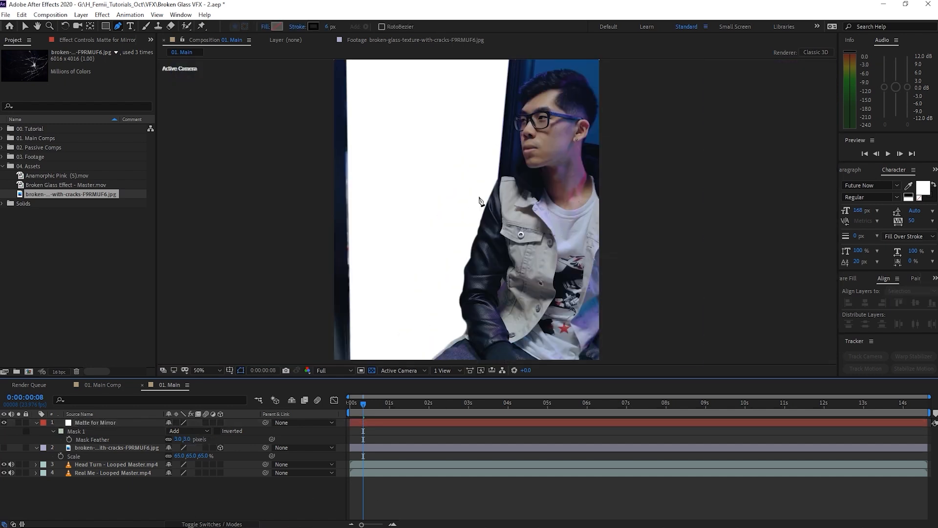
drag(486, 245, 484, 270)
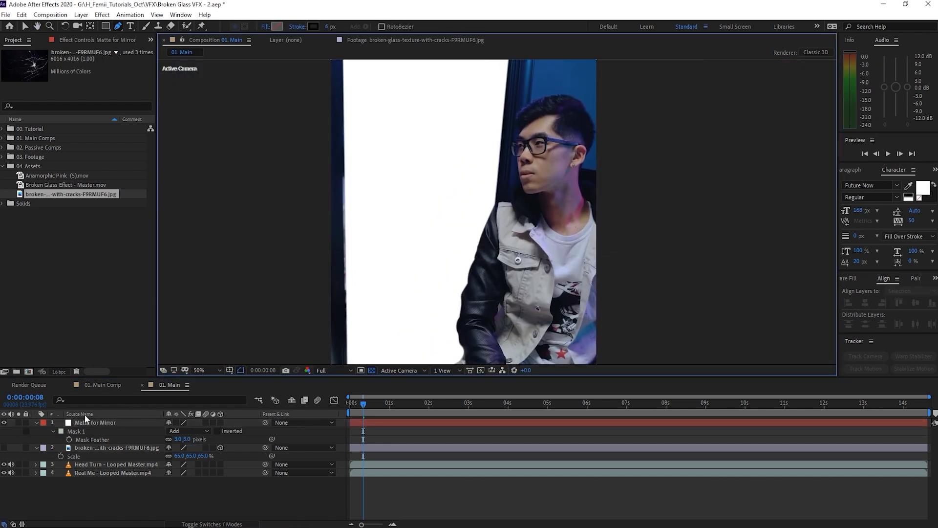
click(4, 422)
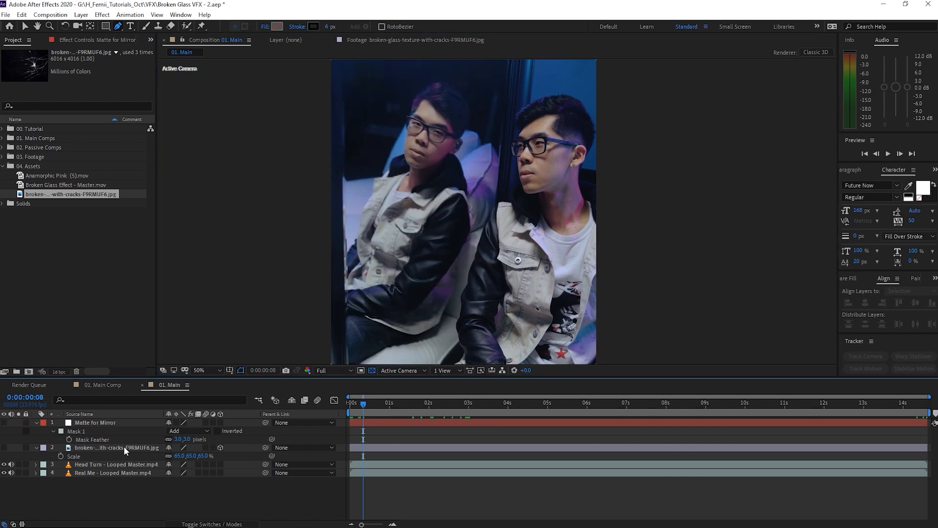
click(4, 447)
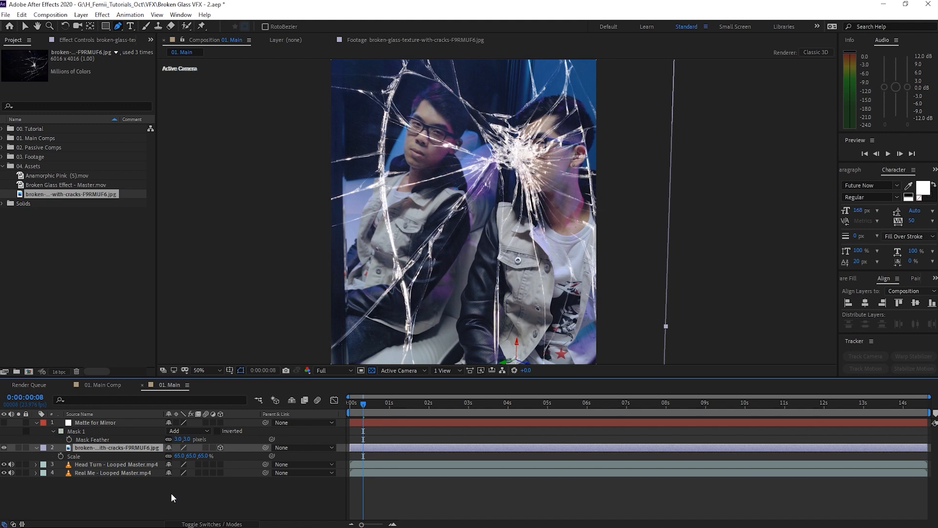
Set the glass layer's track matte to Luma Matte using Matte for Mirror.
click(236, 524)
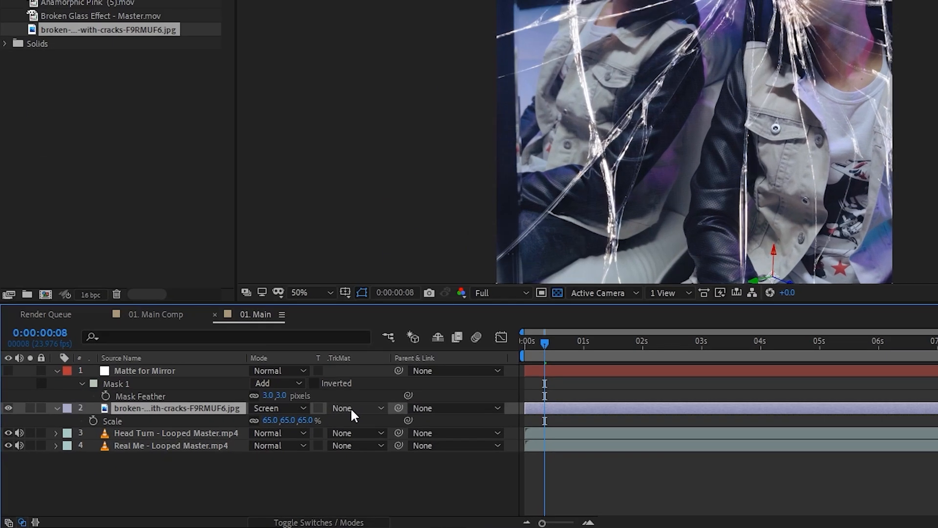
click(351, 411)
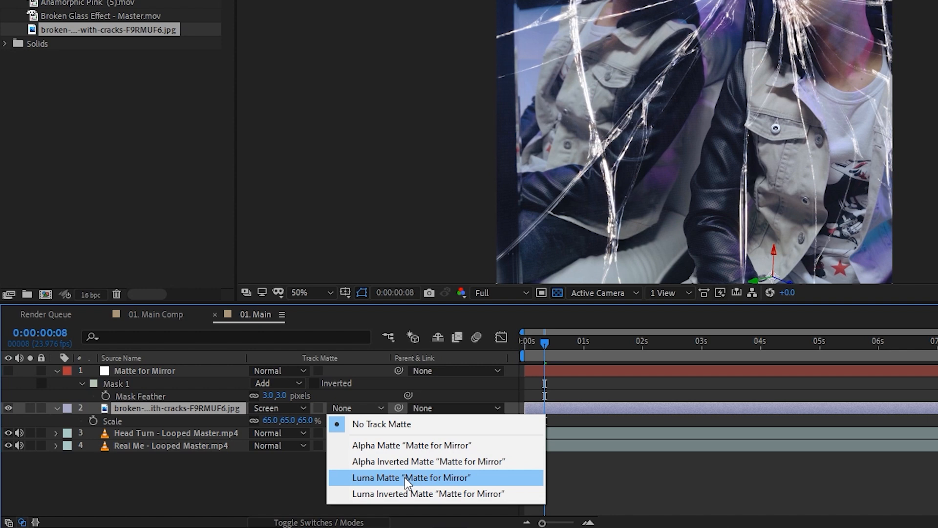
click(403, 442)
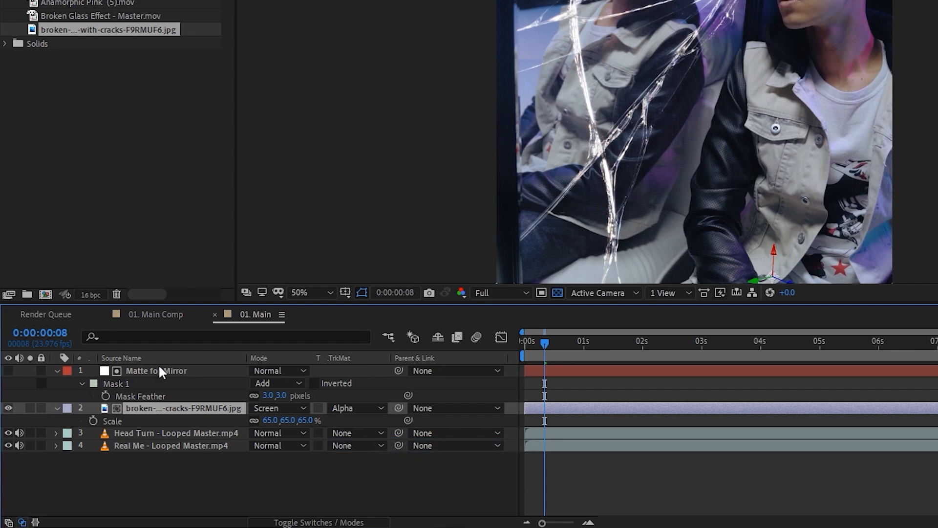
click(8, 371)
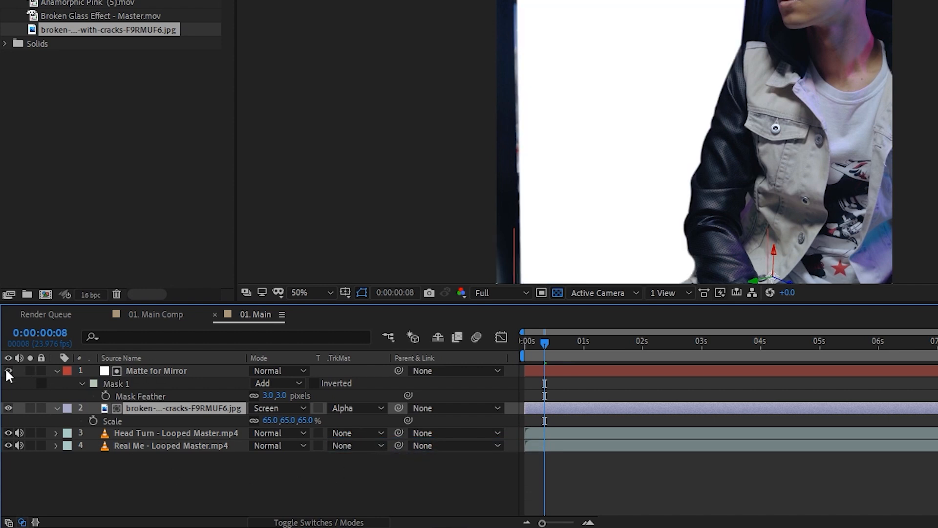
click(8, 371)
click(342, 408)
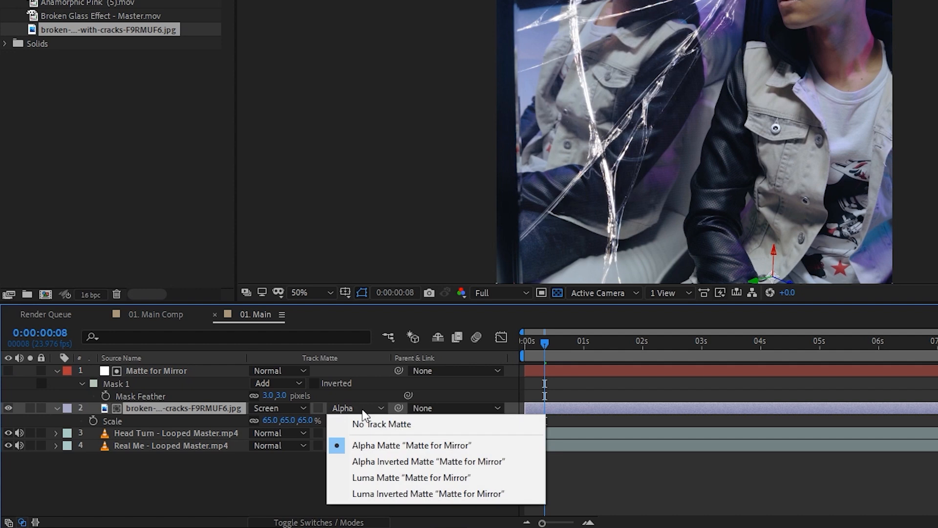
click(397, 478)
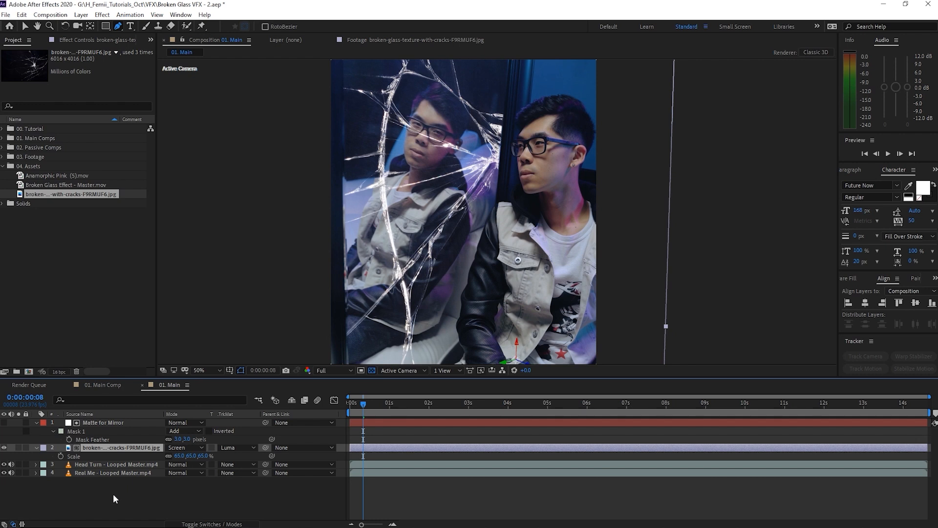
Move the glass texture into place over the mirror reflection.
key(v)
drag(500, 243, 417, 280)
key(space)
key(space)
drag(468, 225, 480, 224)
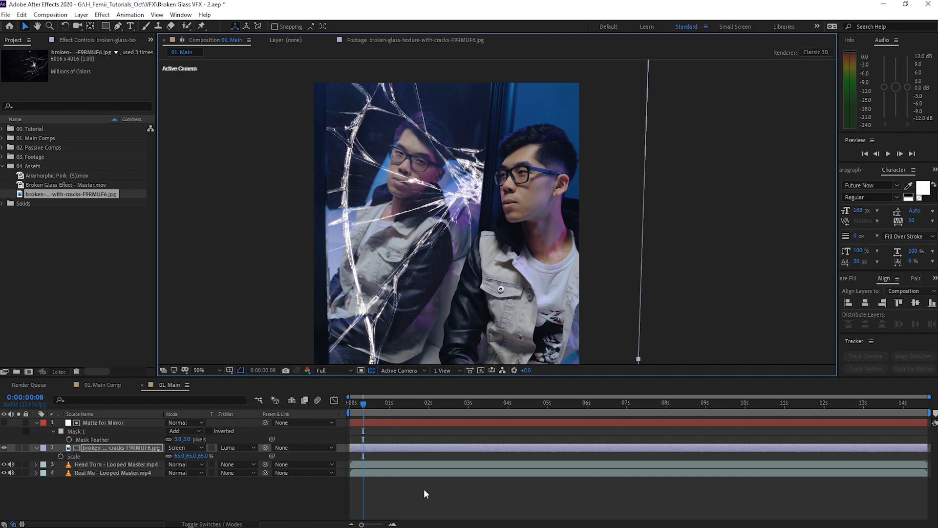
Pre-compose the Matte for Mirror and glass layers into a comp named 'Shattered Glass'.
ctrl+click(122, 421)
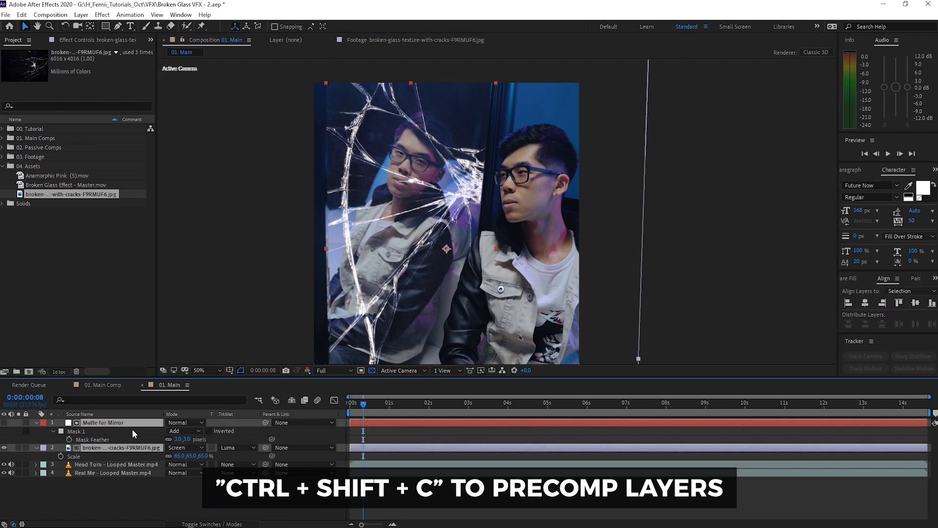
key(ctrl+shift+c)
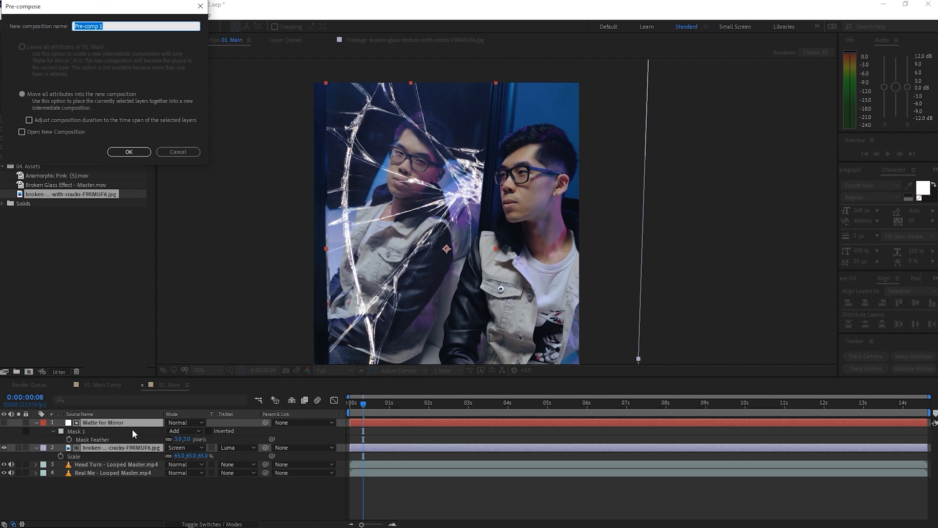
text(Shattered Glass)
key(Return)
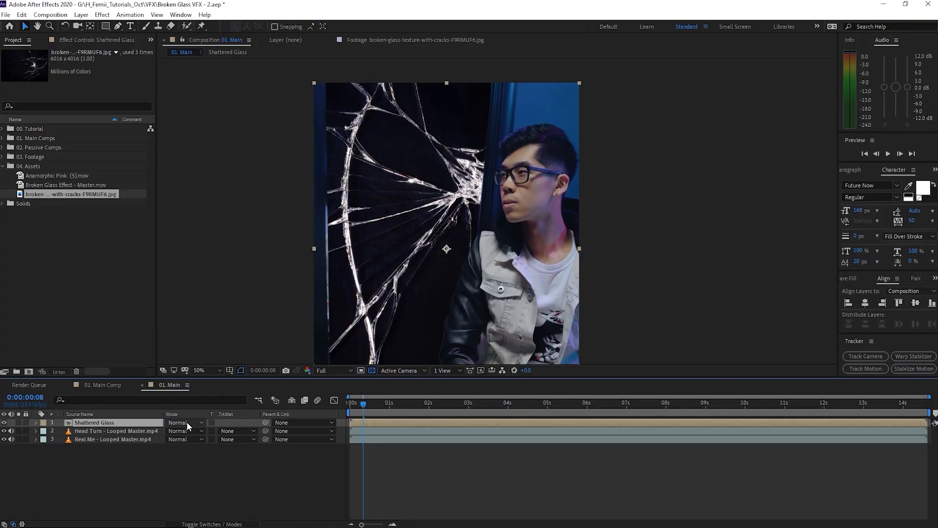
click(177, 423)
Set Shattered Glass to Screen blending and toggle its visibility to compare.
click(253, 225)
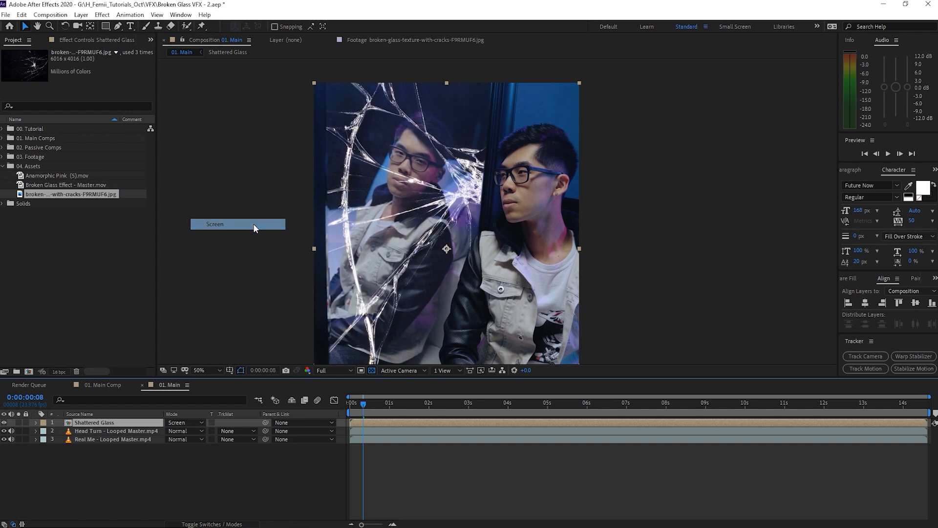
click(125, 422)
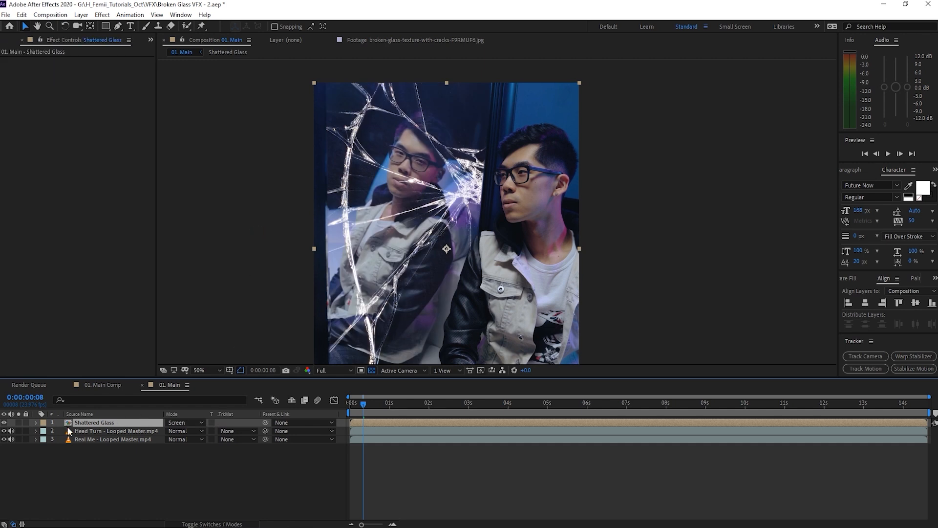
click(4, 422)
click(4, 423)
click(3, 423)
click(4, 423)
Apply Curves to Shattered Glass, lowering the highlights and shadows and smoothing the curve.
key(ctrl+space)
text(curves)
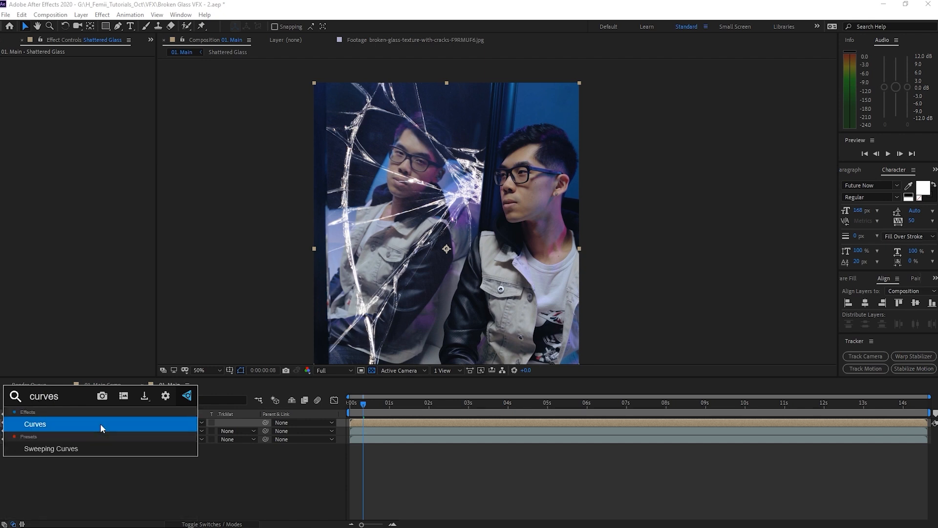
key(Return)
drag(108, 140, 103, 143)
drag(138, 103, 108, 149)
drag(38, 204, 39, 205)
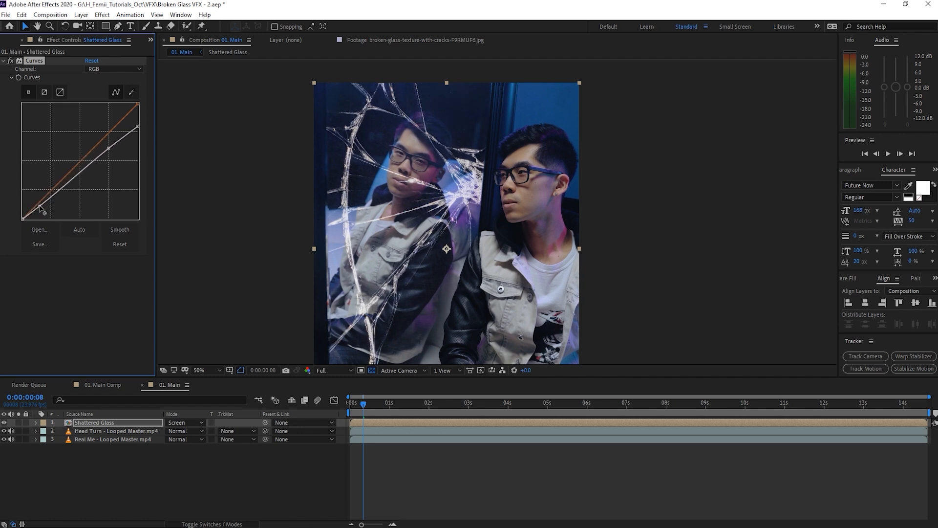
click(120, 229)
click(117, 467)
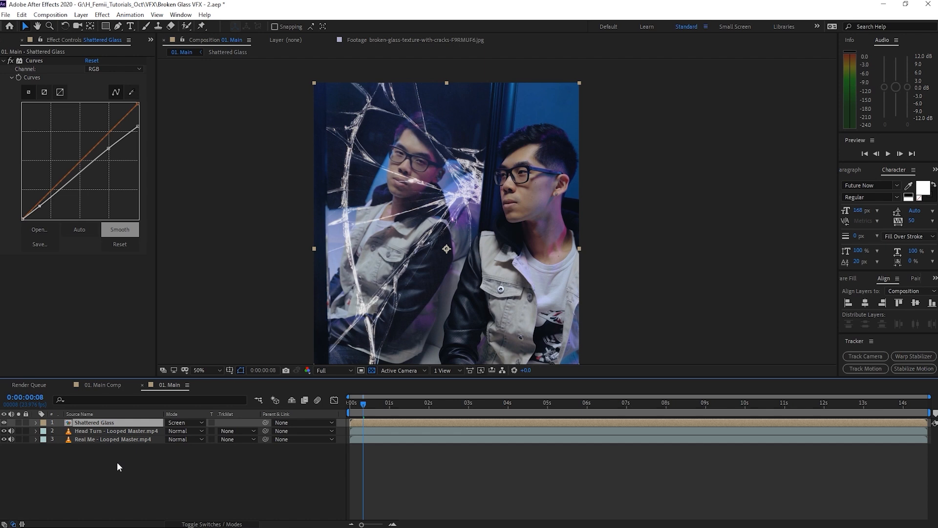
key(ctrl+space)
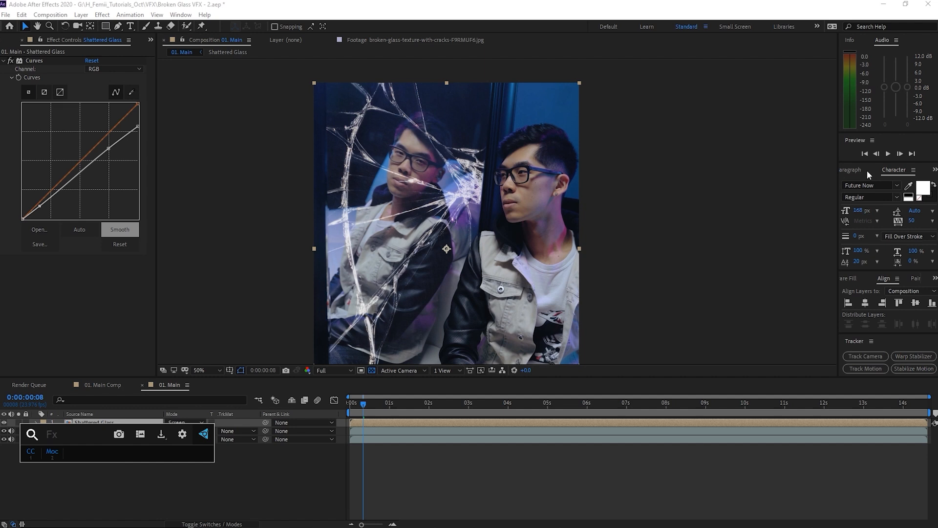
click(314, 485)
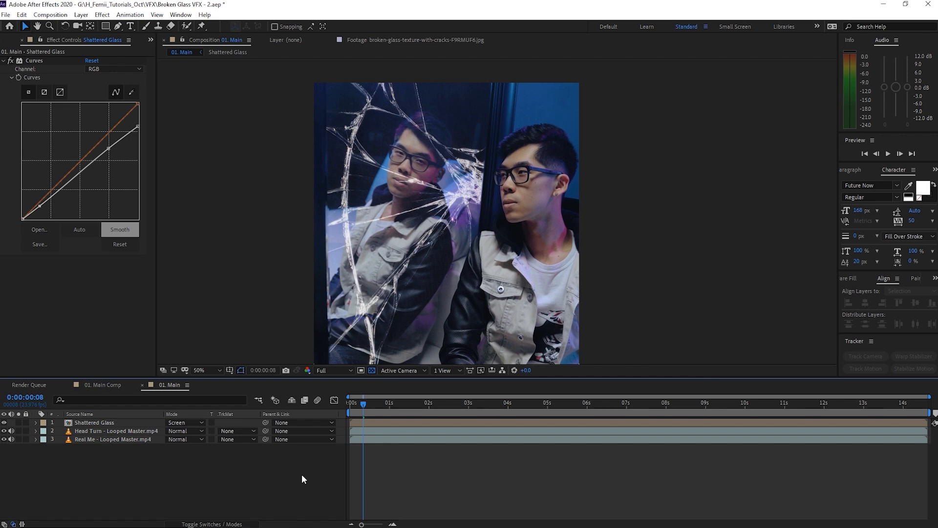
Inspect the cracked reflection zoomed in, zoom back out, and move the playhead to 0:00:03:21.
scroll(414, 154, up, 2)
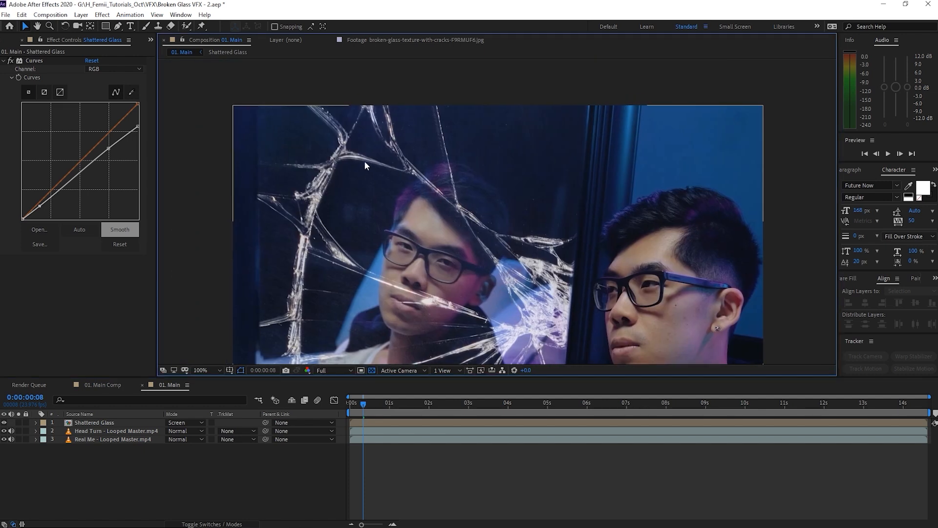
drag(501, 312, 485, 212)
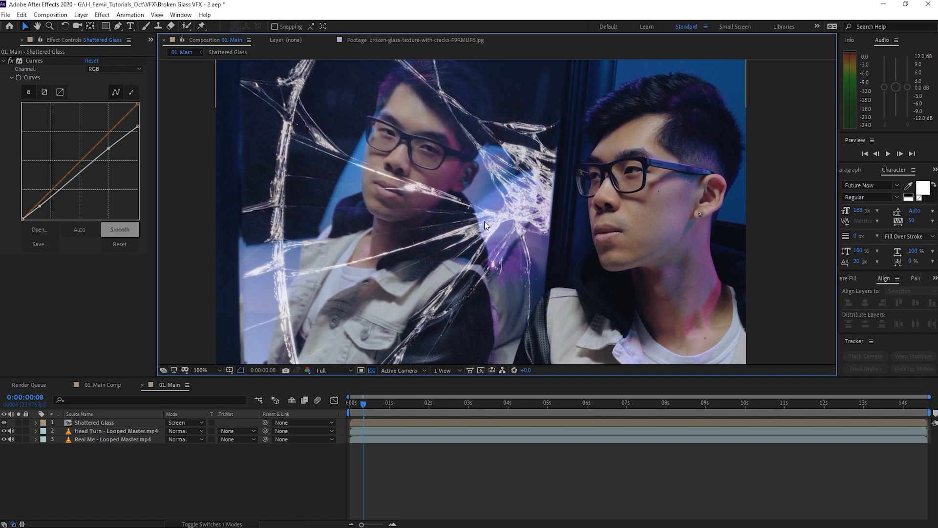
drag(443, 228, 456, 159)
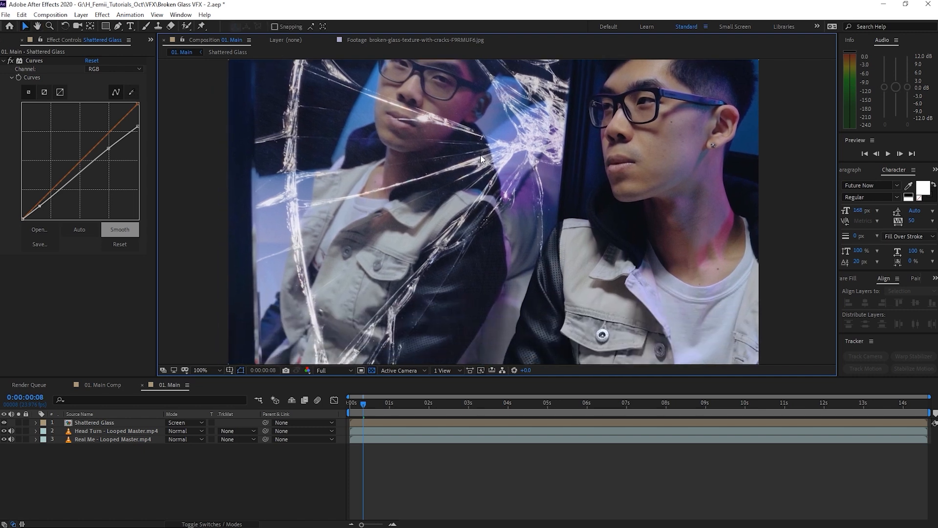
scroll(376, 268, down, 2)
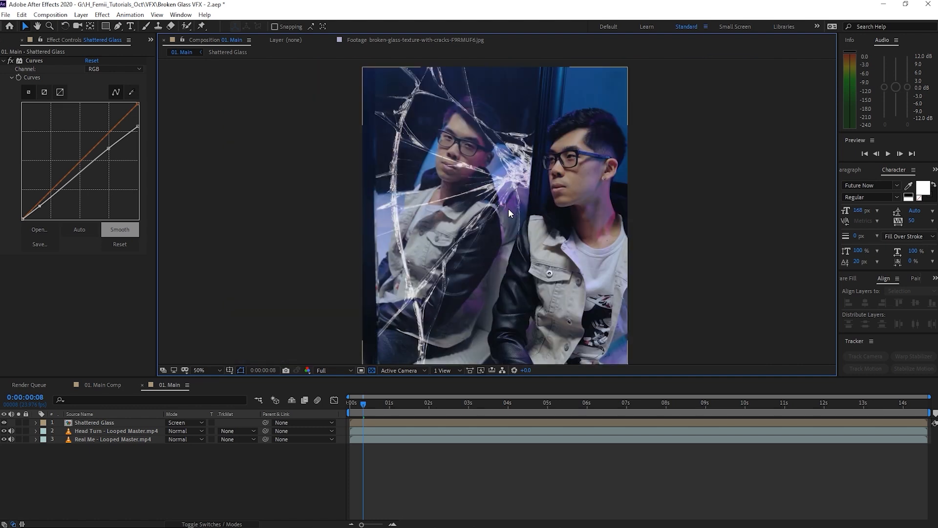
drag(410, 406, 503, 407)
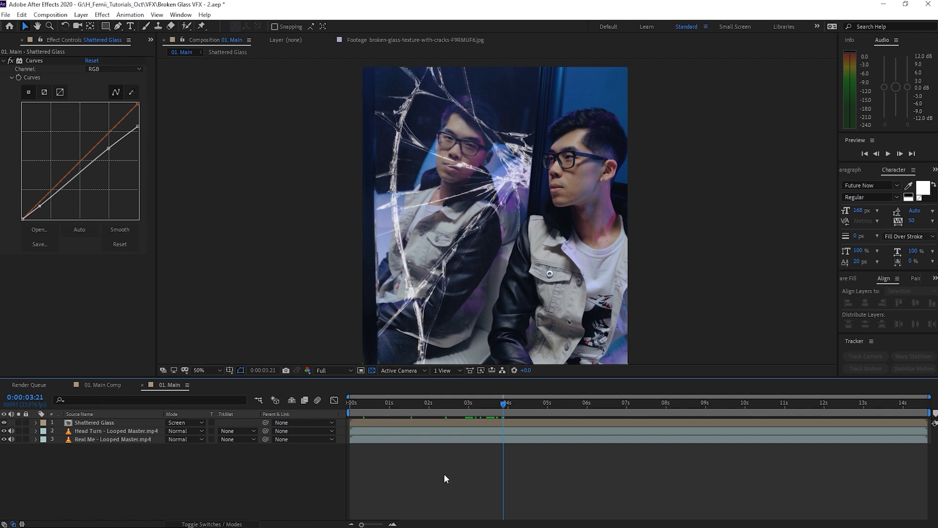
Create a solid layer named Fragment 1 and hide it to reveal the cracked reflection.
key(ctrl+y)
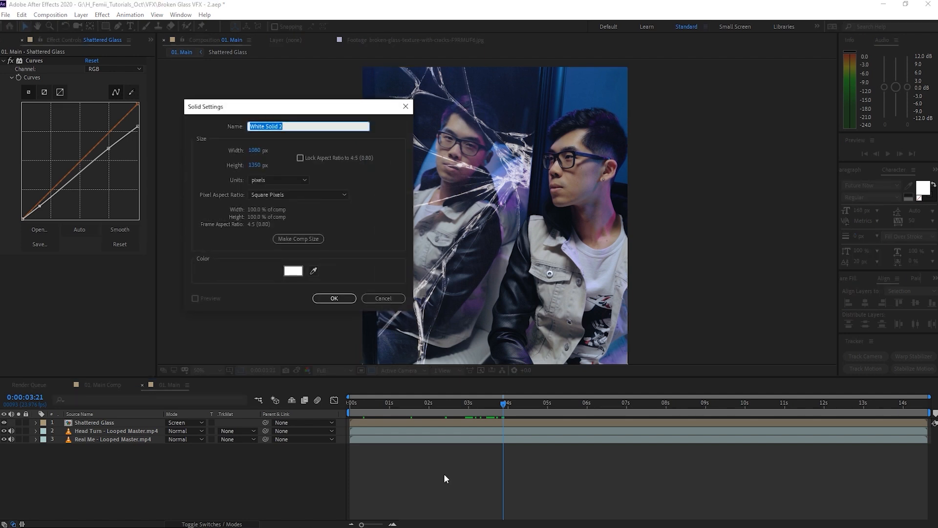
text(Fragment 1)
key(Return)
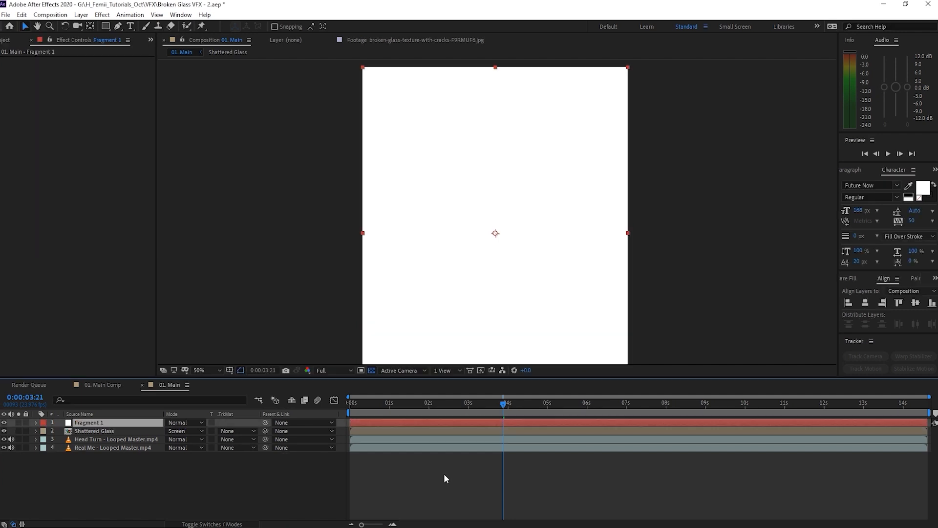
click(5, 422)
scroll(476, 148, up, 1)
drag(476, 148, 453, 308)
Trace a Pen-tool mask from the right crack up and leftward along the cracks.
click(118, 26)
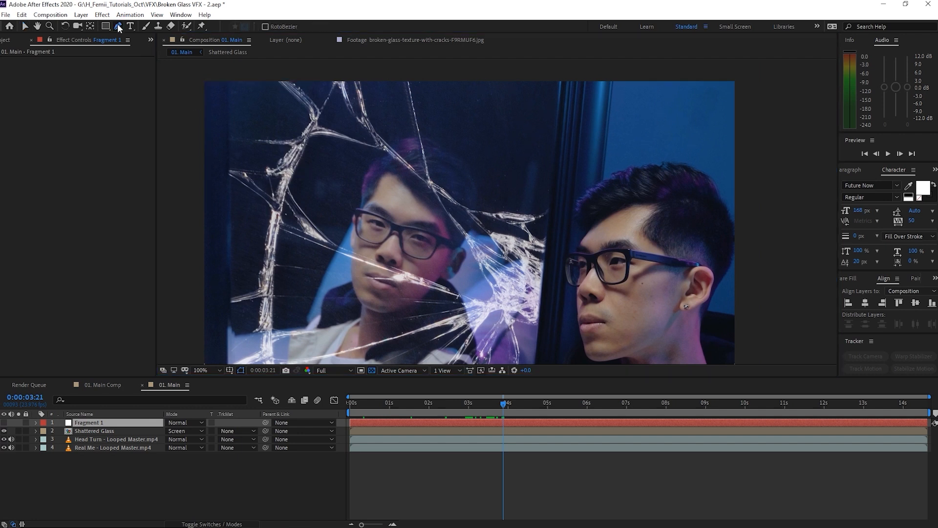
click(493, 291)
click(475, 259)
click(462, 229)
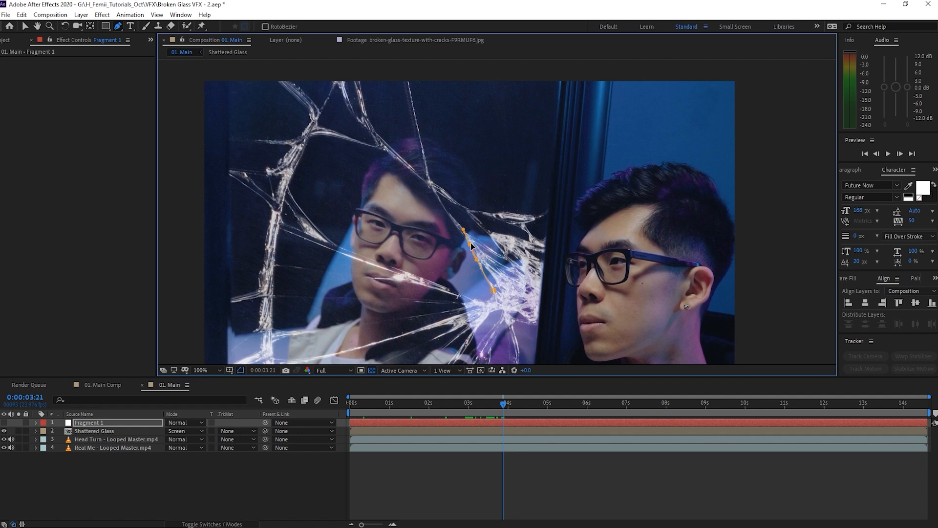
scroll(469, 246, up, 2)
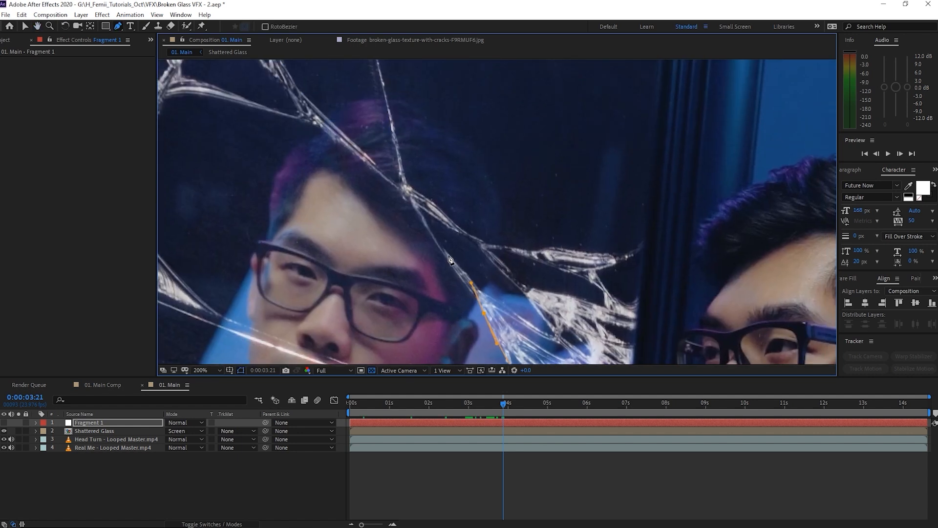
drag(411, 194, 406, 188)
drag(356, 152, 389, 211)
click(344, 173)
drag(321, 184, 365, 194)
mouse_move(304, 187)
mouse_down()
mouse_move(283, 198)
mouse_move(301, 192)
mouse_up()
drag(271, 251, 264, 265)
drag(266, 266, 264, 203)
click(251, 230)
Close the mask along the right crack, bend its edges to follow it, then show Fragment 1.
scroll(259, 245, up, 1)
drag(254, 171, 235, 150)
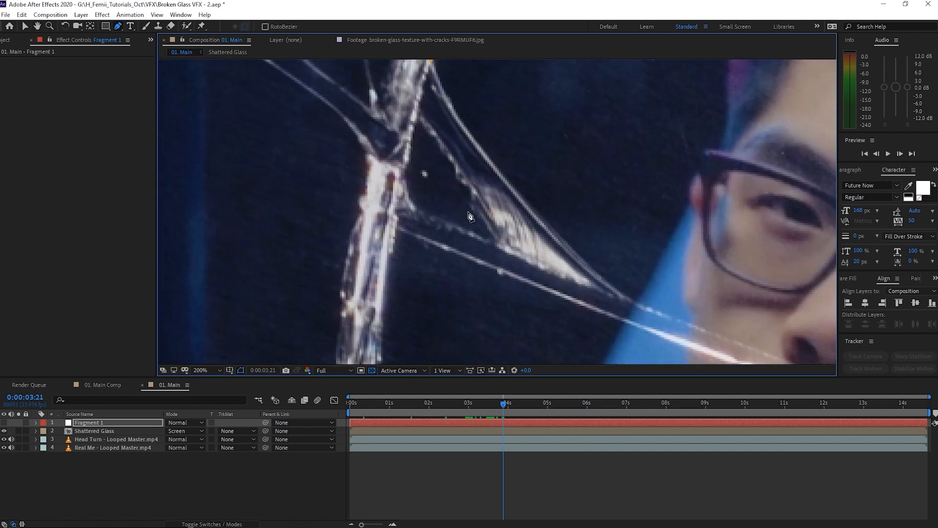
scroll(469, 214, down, 1)
drag(524, 212, 459, 278)
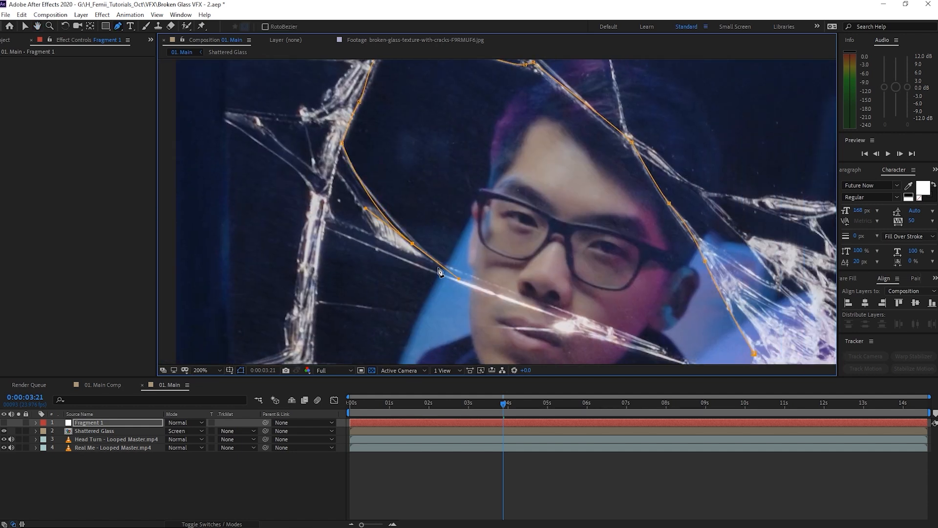
drag(412, 243, 409, 235)
drag(456, 269, 448, 268)
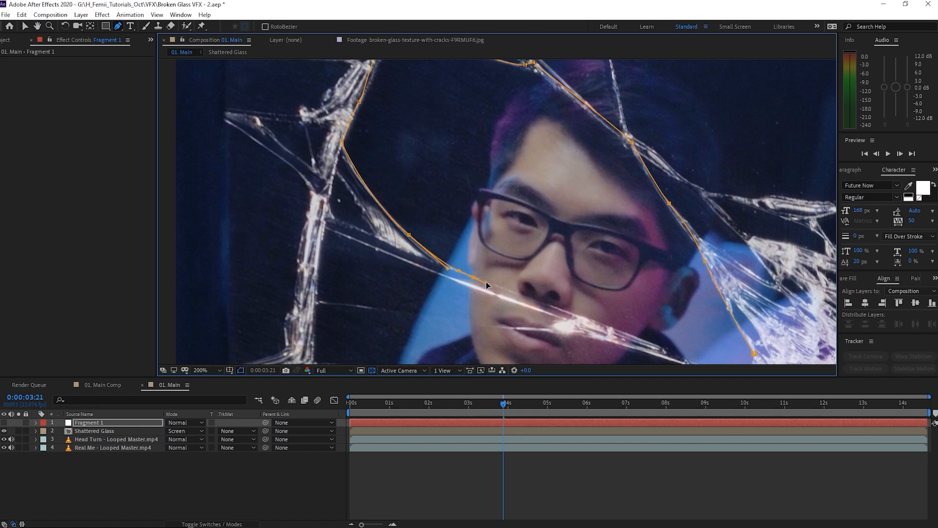
scroll(479, 276, down, 4)
scroll(540, 262, up, 2)
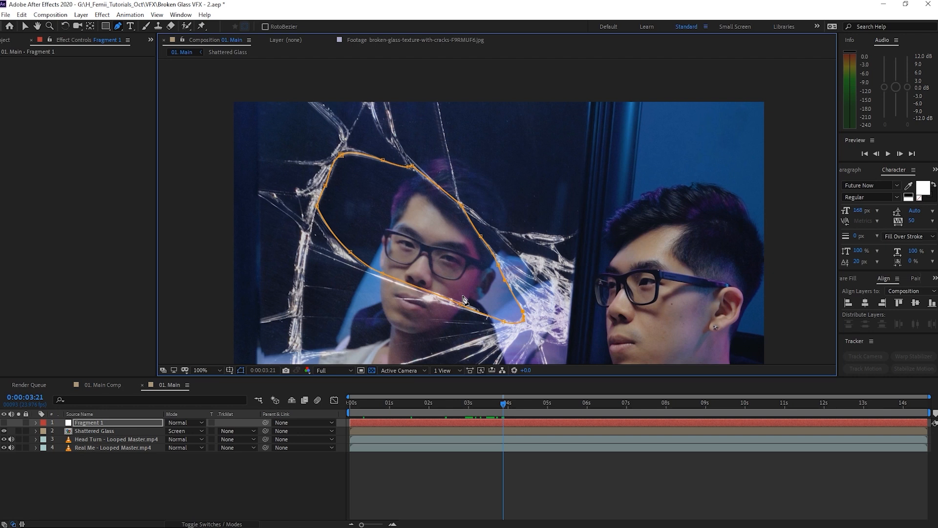
key(g)
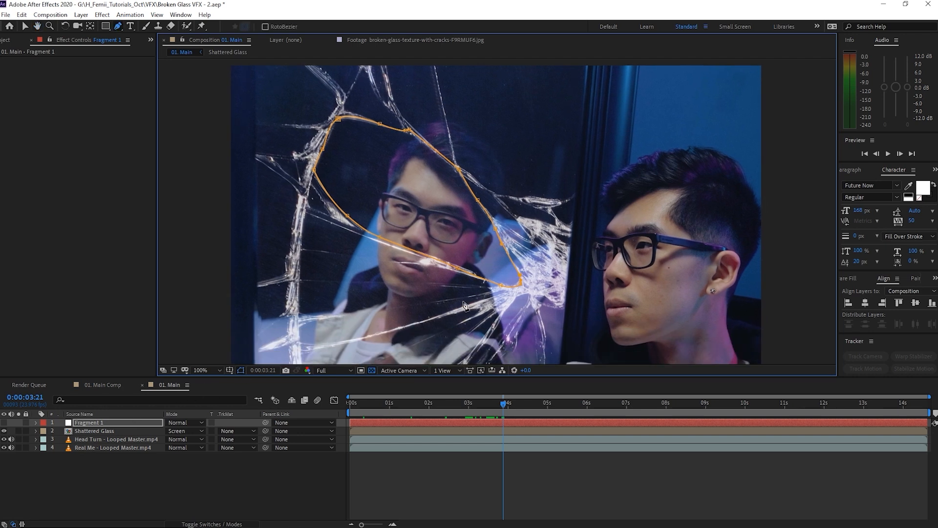
click(4, 422)
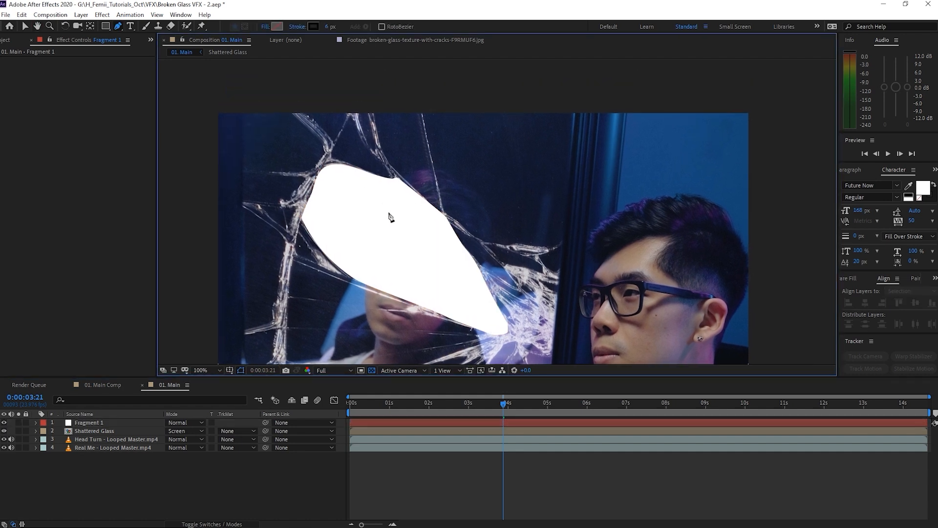
Give Fragment 1's mask a 3 px feather to soften the shard edge.
click(104, 425)
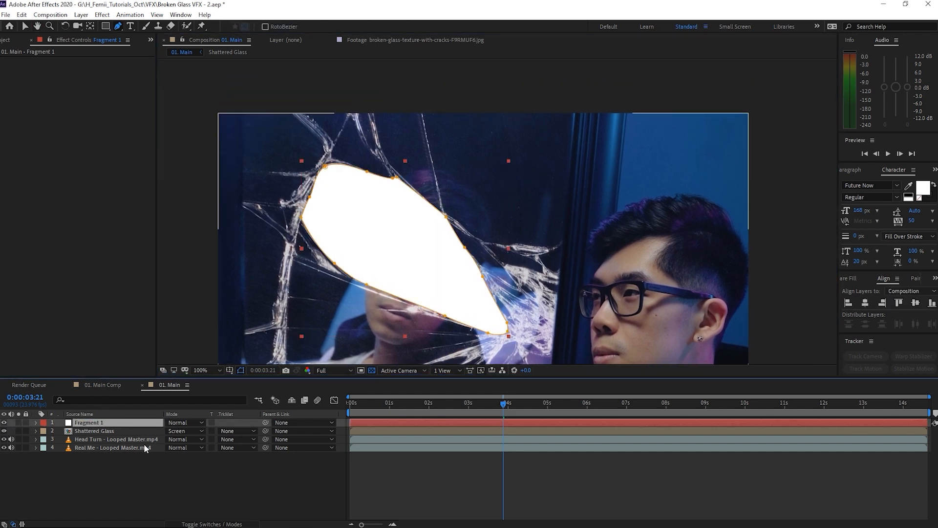
key(f)
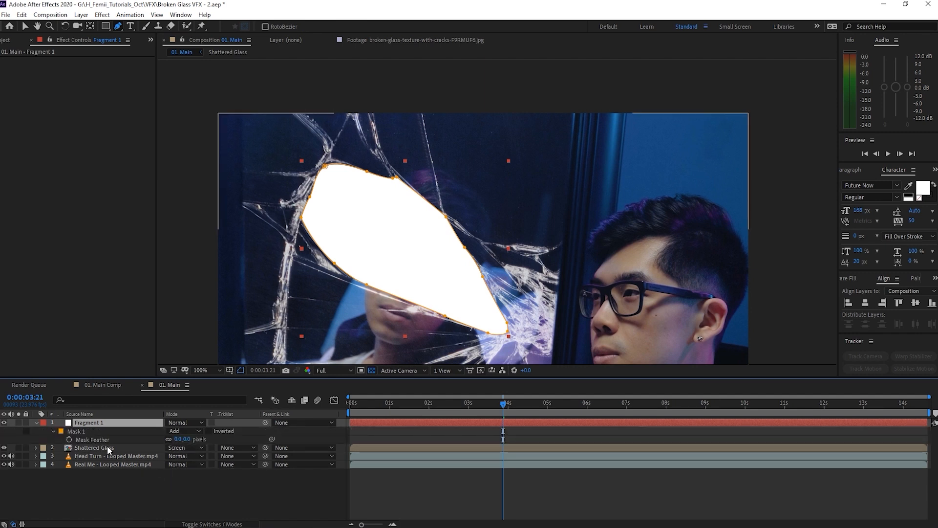
drag(177, 439, 180, 439)
click(436, 494)
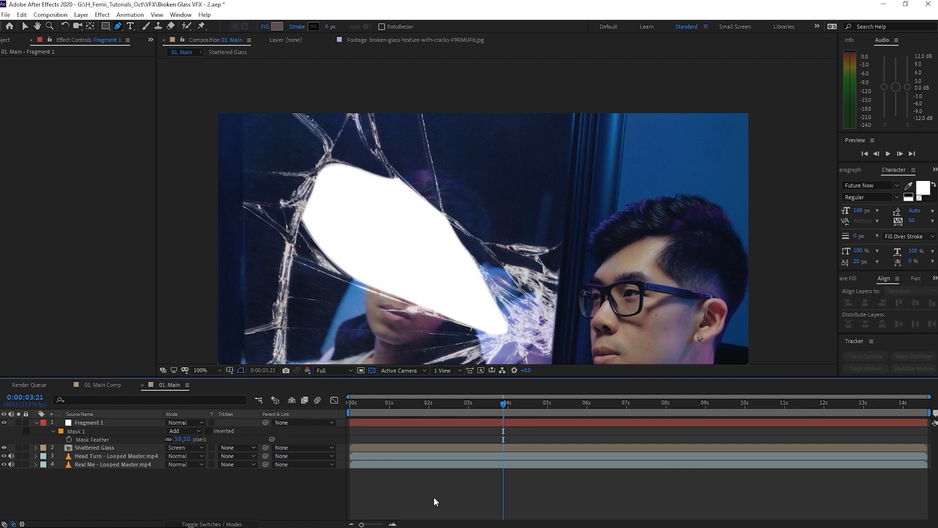
scroll(430, 270, down, 1)
scroll(425, 266, up, 1)
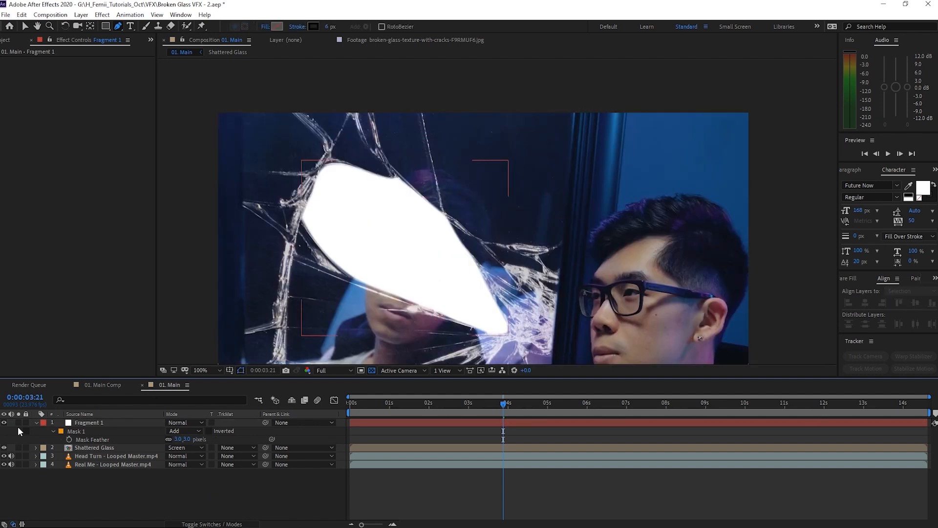
scroll(366, 304, down, 2)
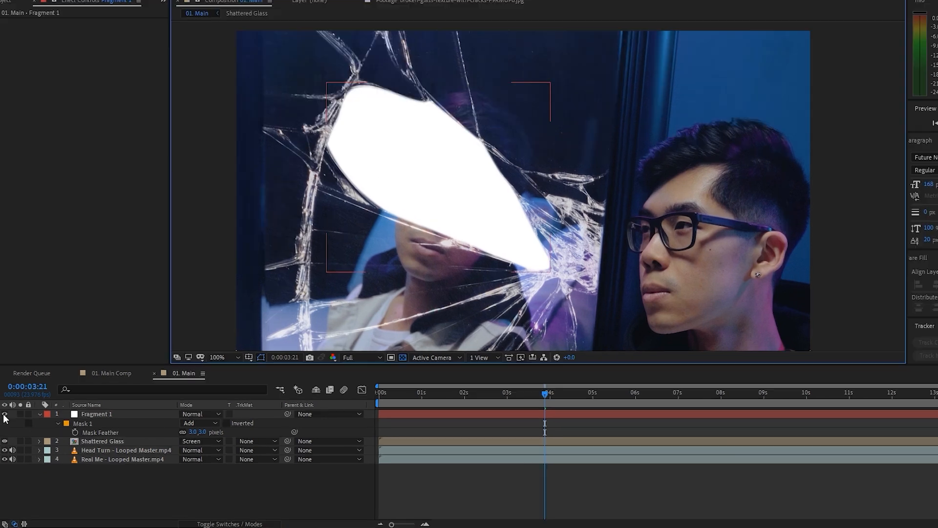
Hide Fragment 1 and duplicate the layer with Ctrl+D.
click(4, 422)
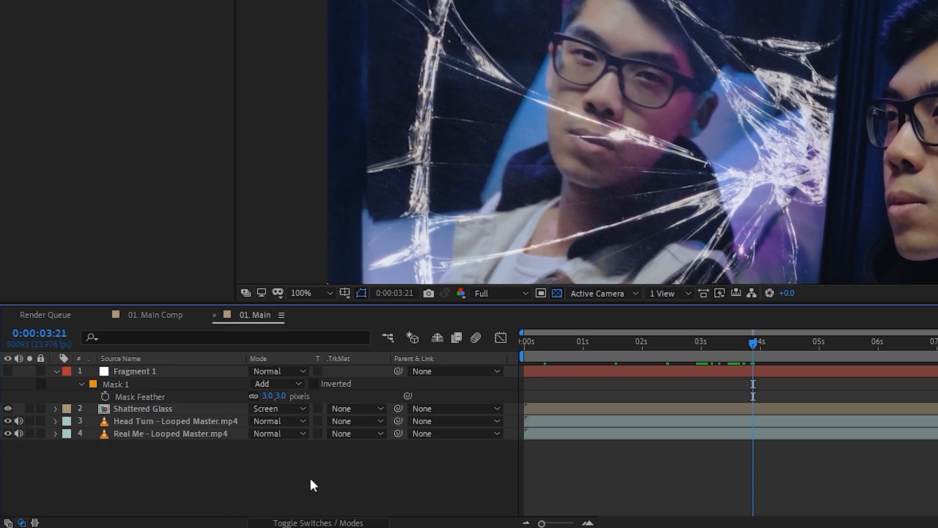
click(157, 372)
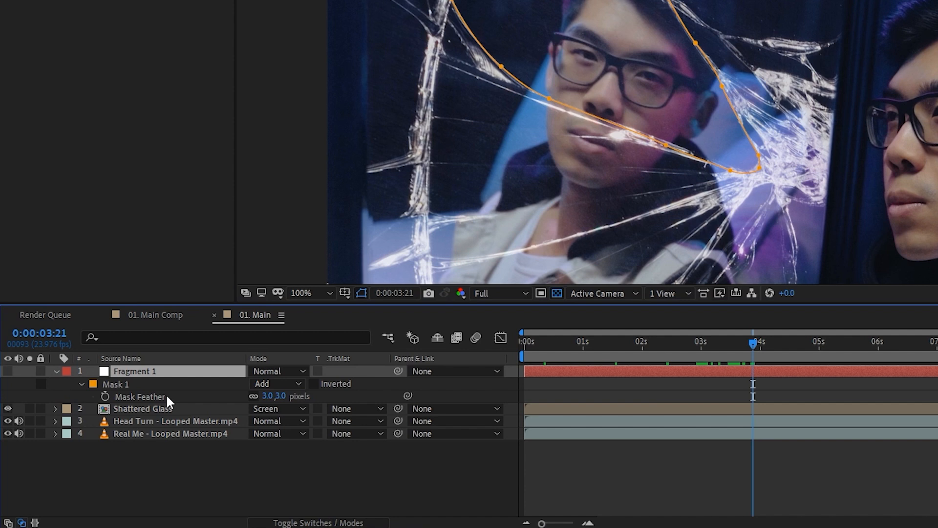
key(ctrl+d)
Rename the top copy to Fragment 2 and select its Mask 1 path.
right_click(160, 372)
click(208, 363)
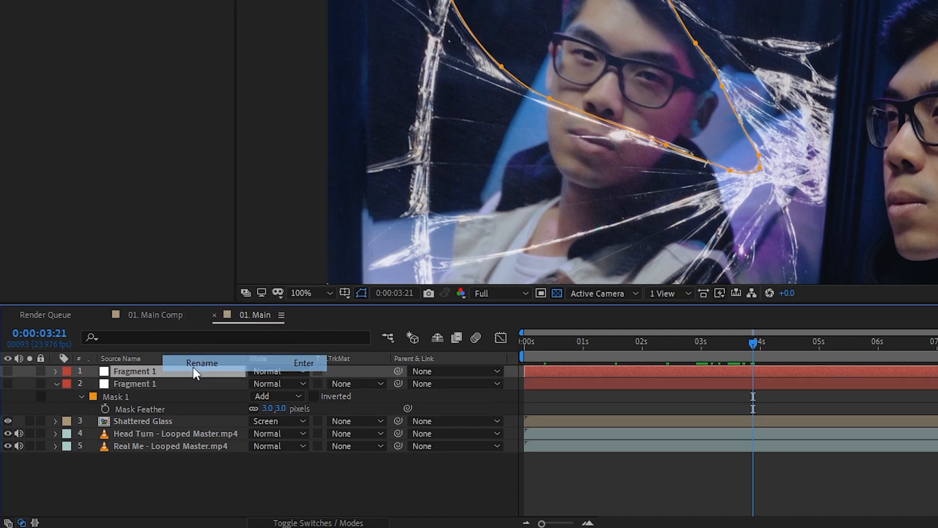
key(Right)
key(BackSpace)
text(2)
key(Return)
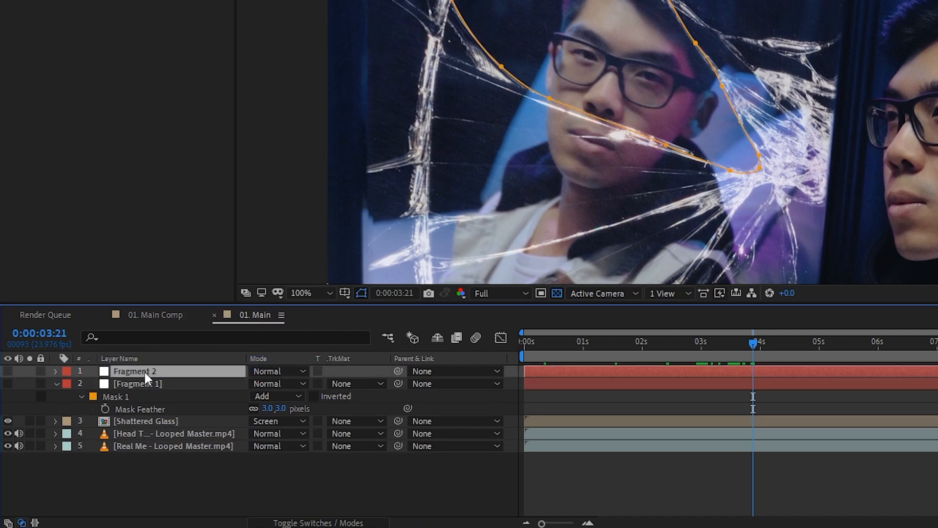
key(m)
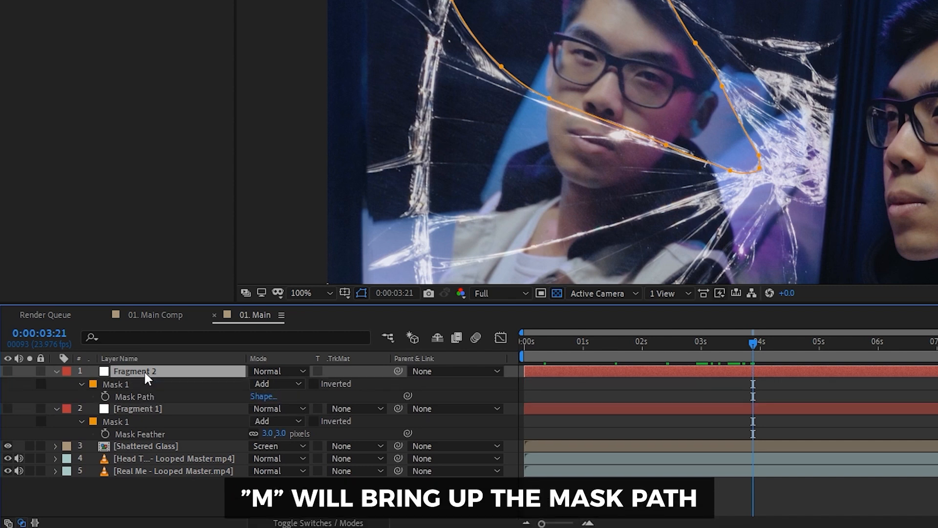
click(114, 383)
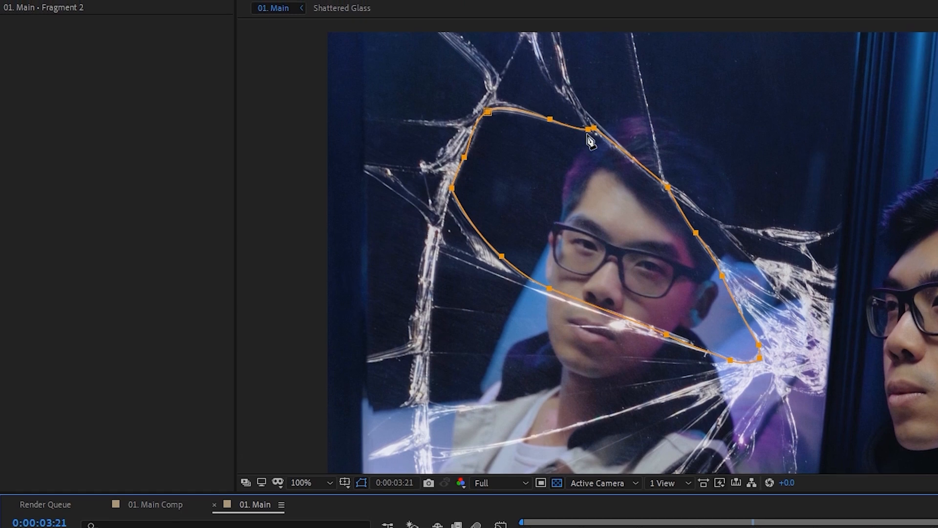
Select the mask's upper vertices and move them down and to the left.
click(550, 124)
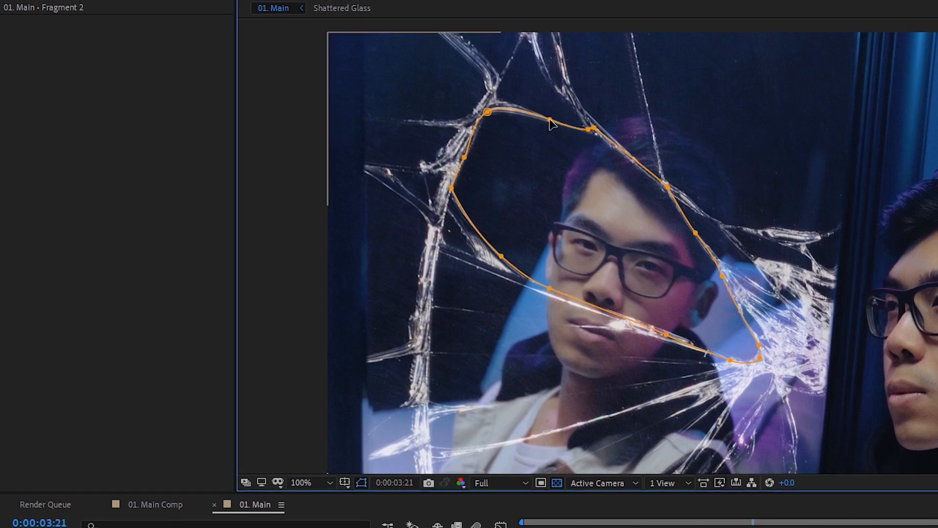
drag(452, 77, 733, 182)
shift+click(695, 232)
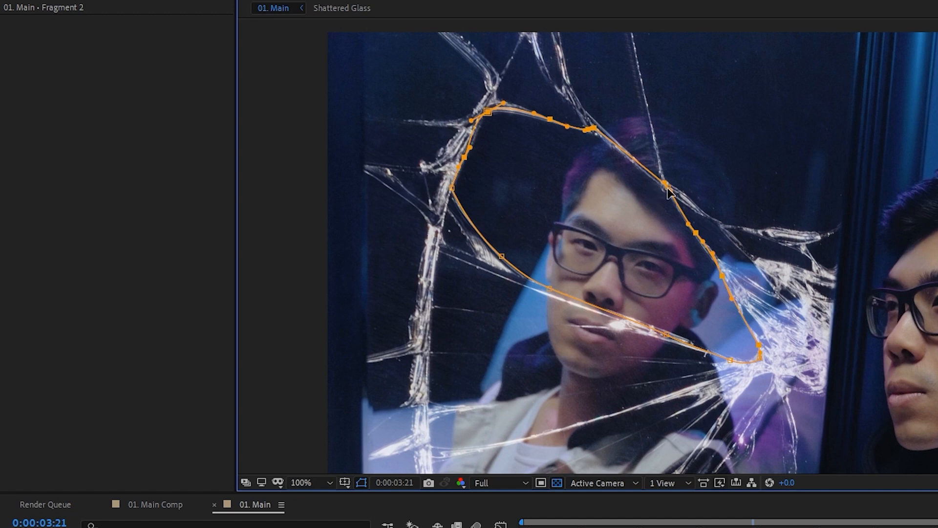
drag(669, 189, 559, 269)
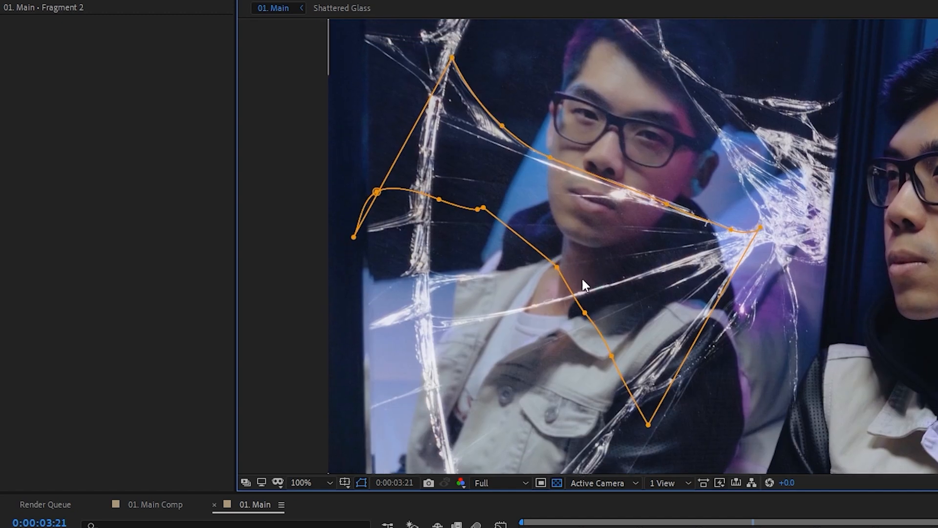
Delete six unwanted vertices from Fragment 2's mask.
click(557, 267)
key(Delete)
click(483, 208)
key(Delete)
click(478, 210)
key(Delete)
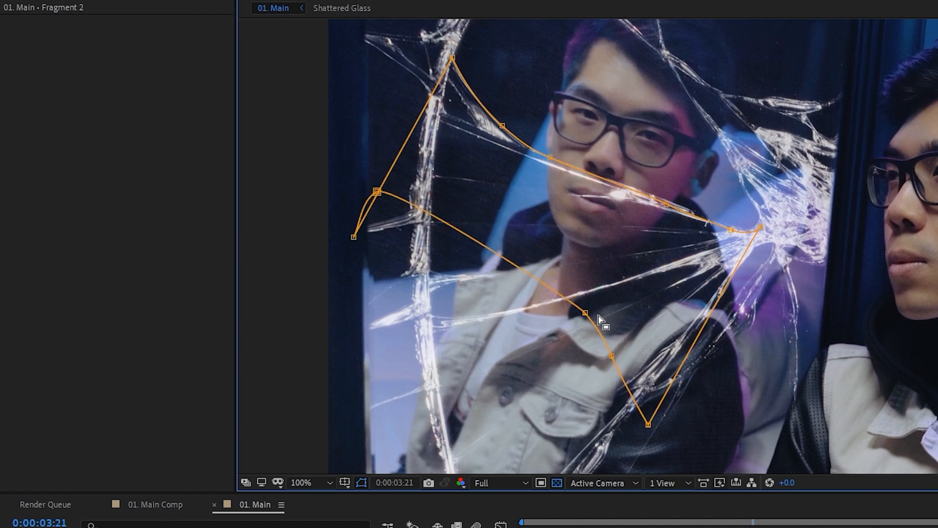
click(585, 313)
key(Delete)
click(611, 356)
key(Delete)
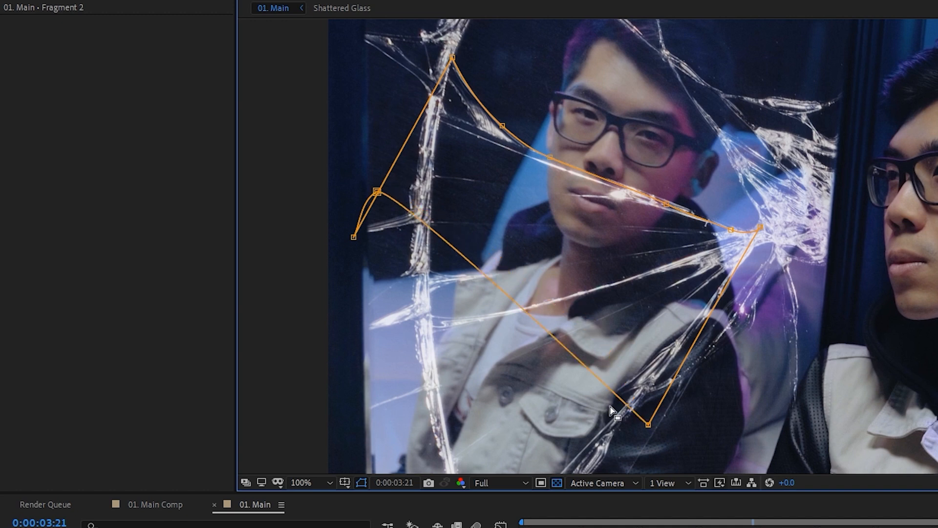
click(376, 191)
key(Delete)
Move the lower-left vertex right, add a lower-edge vertex, and reshape the lower curves.
drag(353, 237, 428, 287)
drag(430, 228, 425, 236)
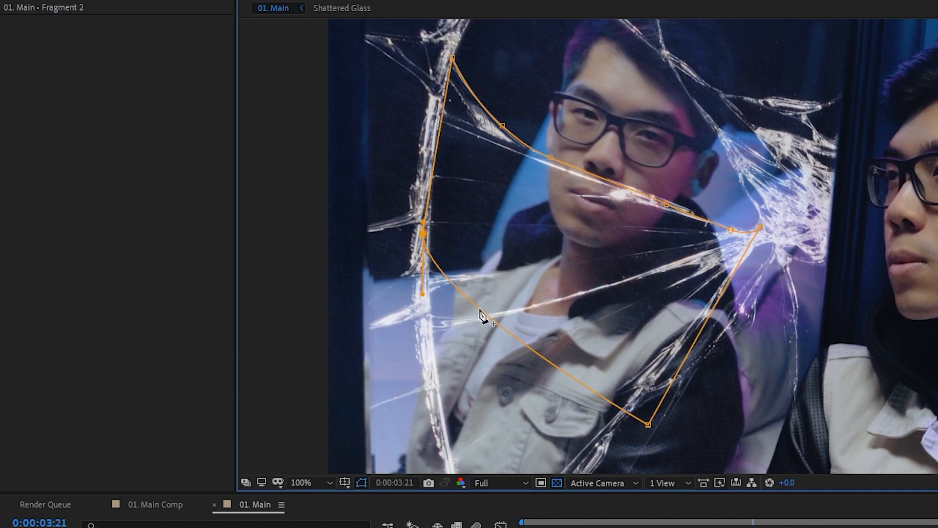
drag(479, 309, 441, 326)
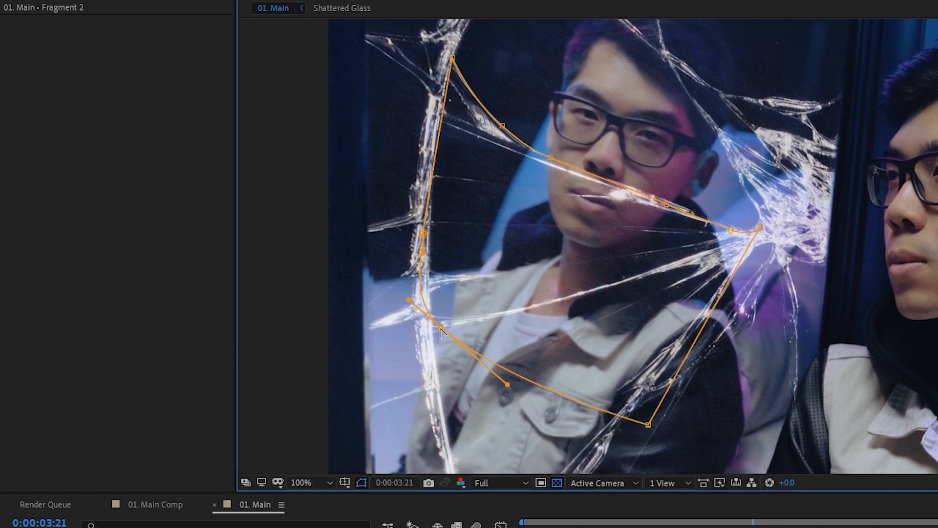
drag(426, 329, 424, 336)
drag(508, 385, 546, 302)
drag(648, 424, 653, 273)
Uncross the curve at the bottom corner and select the bottom-left vertex.
scroll(737, 230, up, 2)
drag(773, 246, 772, 248)
drag(774, 237, 748, 253)
drag(569, 317, 722, 274)
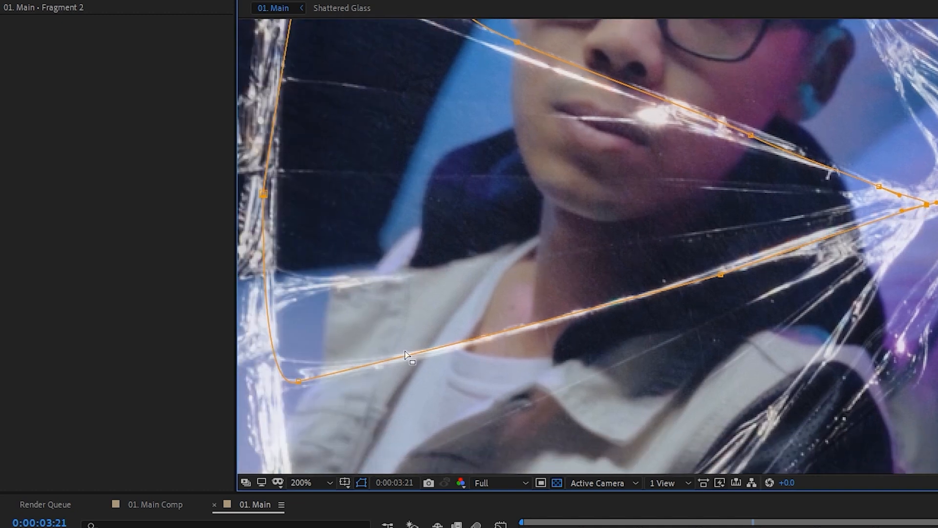
drag(439, 357, 539, 332)
click(396, 356)
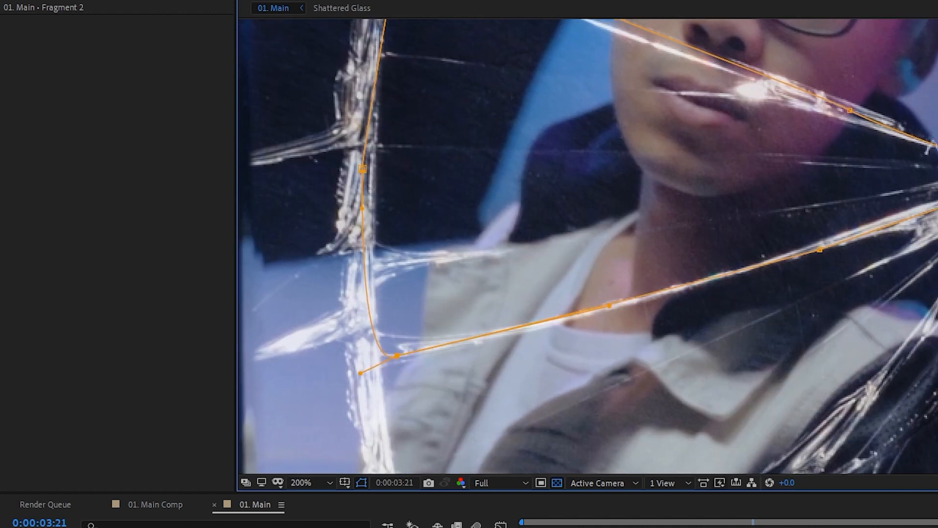
click(178, 39)
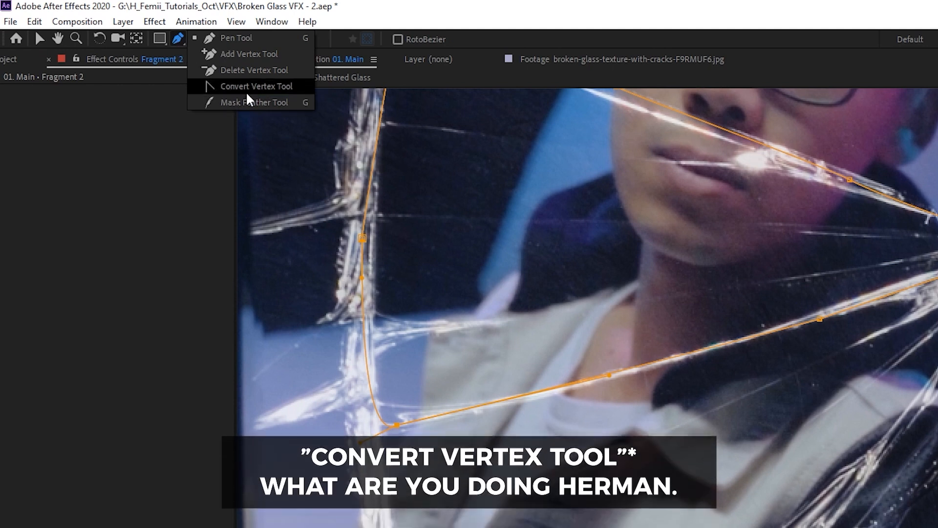
Dismiss the tool choices and pan the composition view slightly.
click(171, 189)
drag(656, 403, 648, 383)
scroll(740, 323, down, 1)
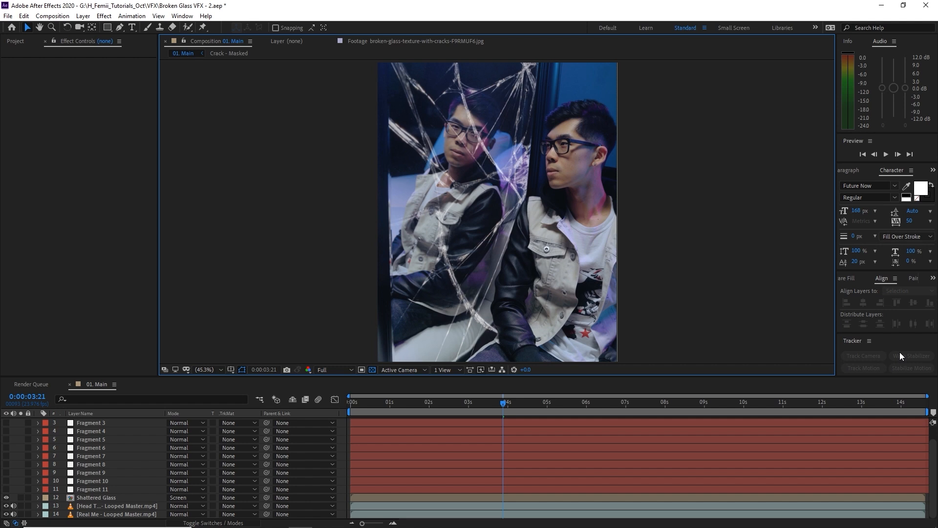
scroll(73, 469, up, 2)
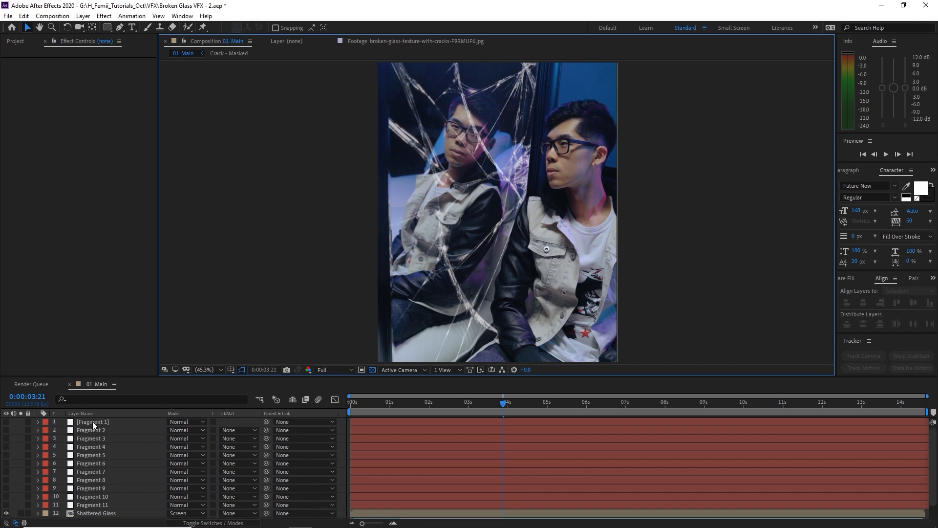
click(7, 422)
click(7, 431)
click(6, 438)
click(7, 454)
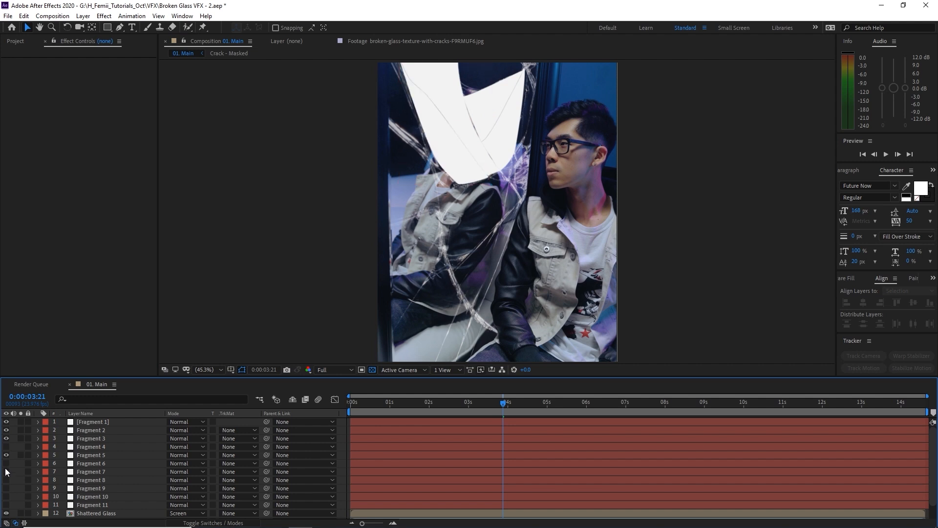
click(7, 464)
click(6, 472)
click(6, 448)
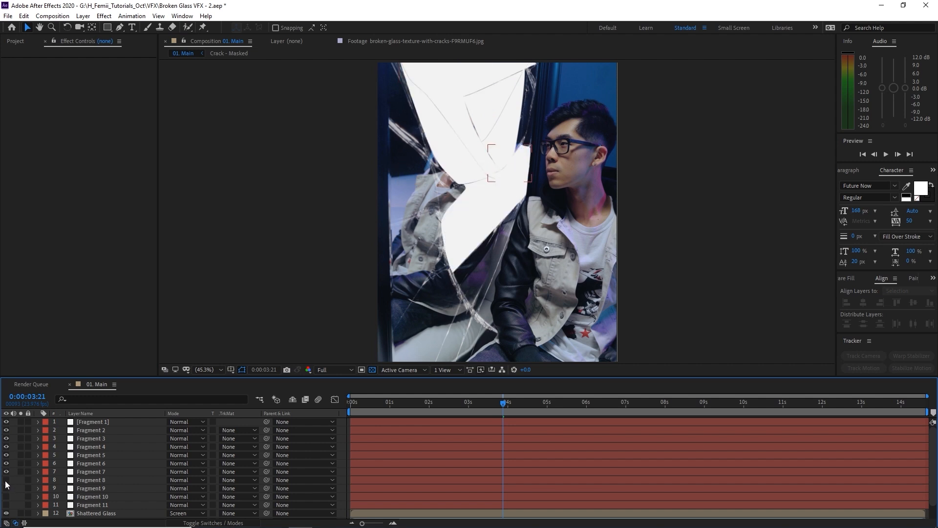
click(7, 480)
click(6, 489)
click(6, 496)
click(7, 504)
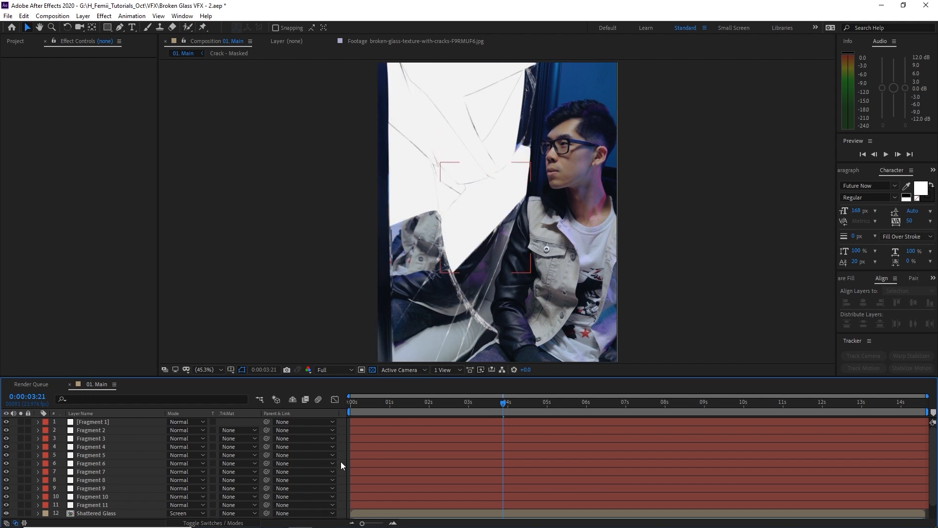
scroll(340, 462, down, 1)
scroll(341, 462, up, 1)
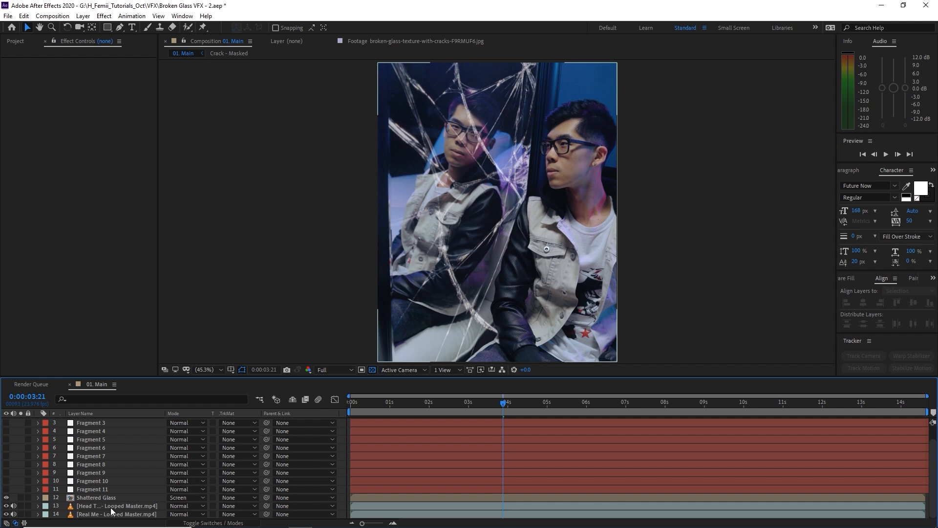
Hide both the Head Turn and Real Me clips.
click(111, 506)
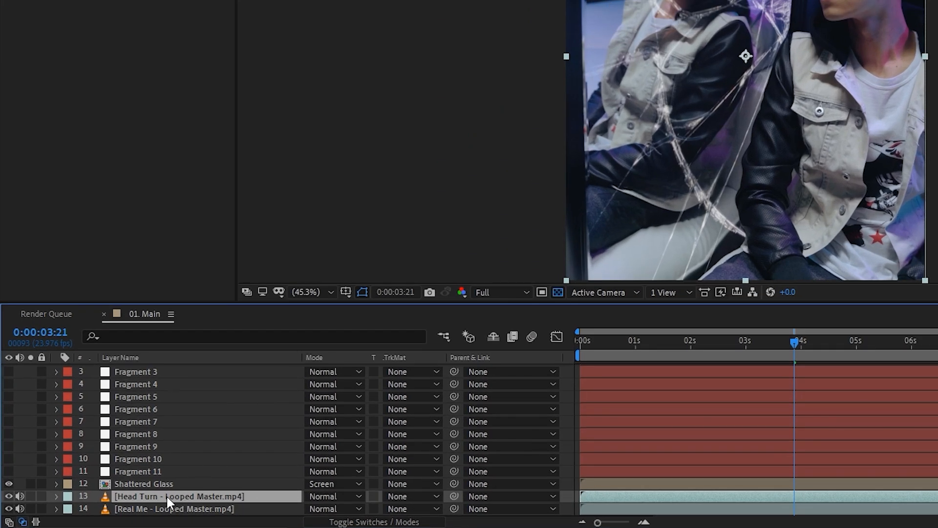
scroll(613, 123, down, 2)
drag(614, 123, 586, 180)
scroll(688, 105, up, 2)
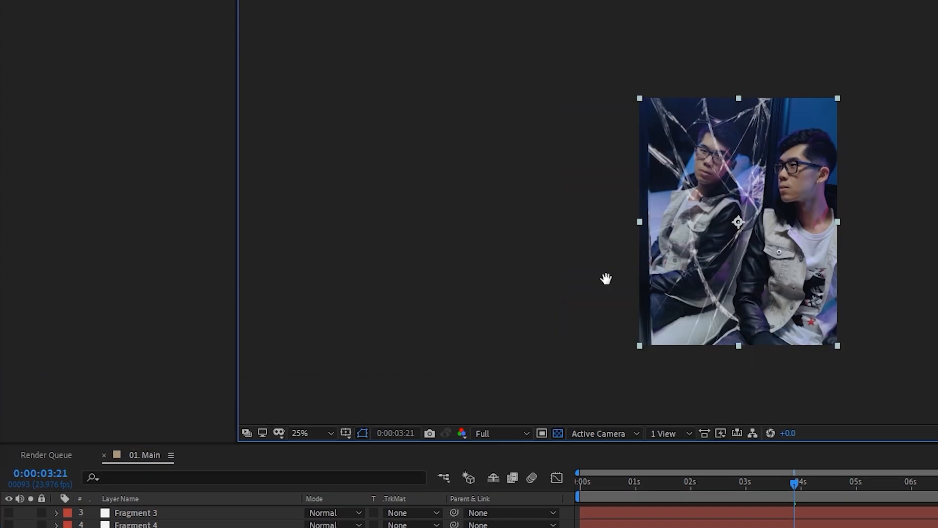
drag(690, 262, 686, 215)
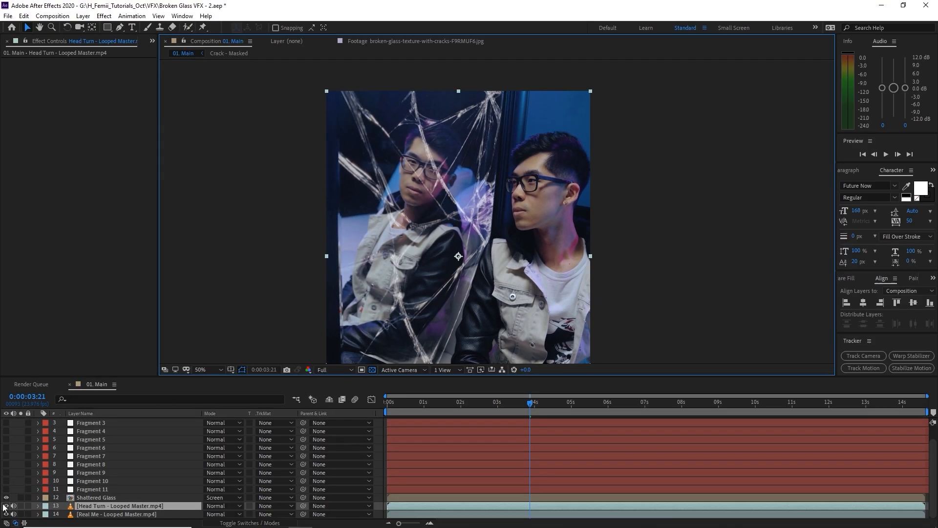
click(6, 505)
click(134, 514)
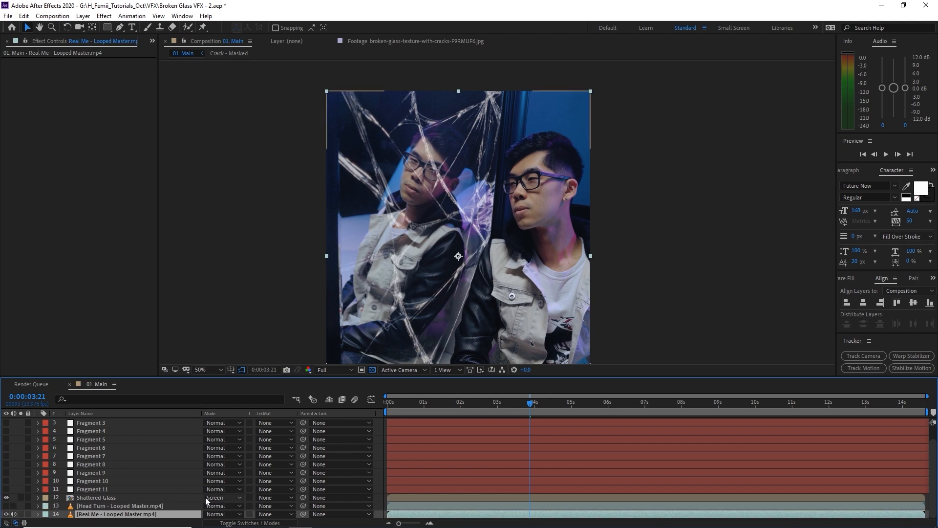
click(6, 514)
Show Head Turn again and drag it above Shattered Glass, beneath Fragment 11.
click(6, 505)
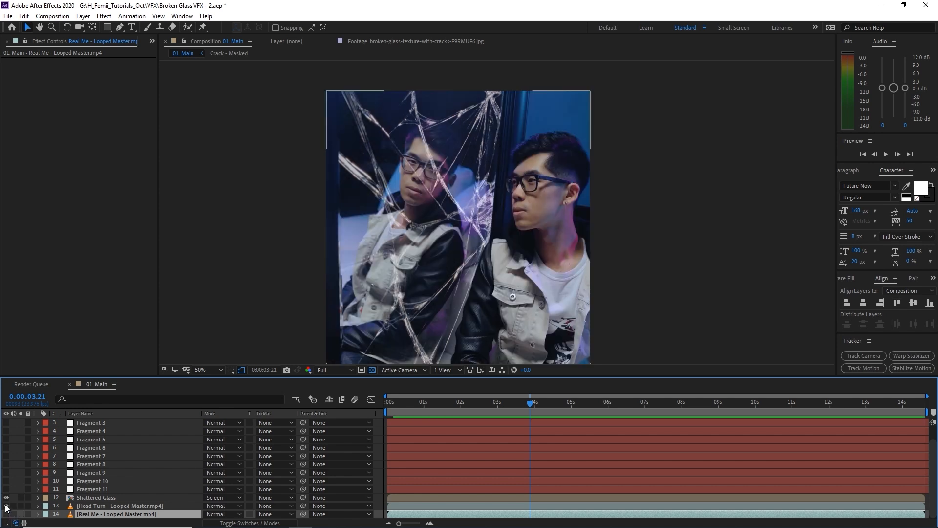
click(118, 507)
drag(86, 504, 140, 480)
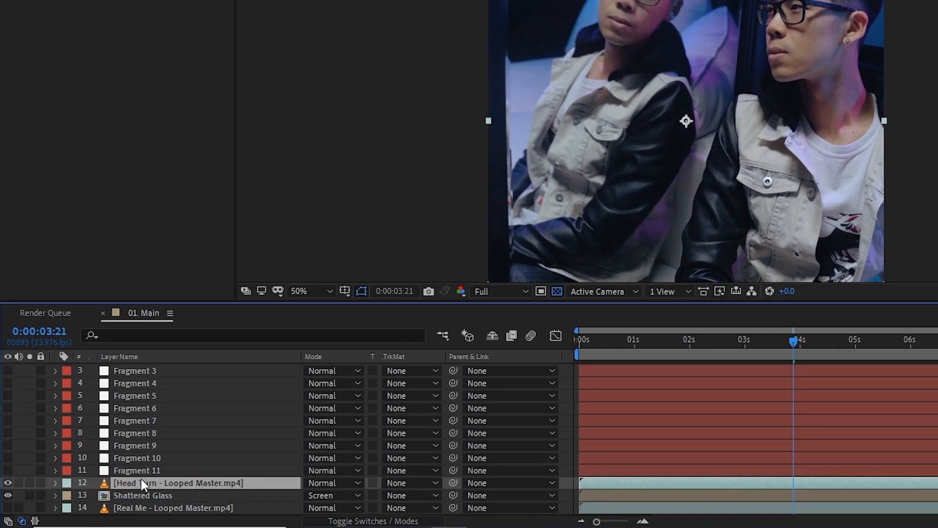
click(142, 469)
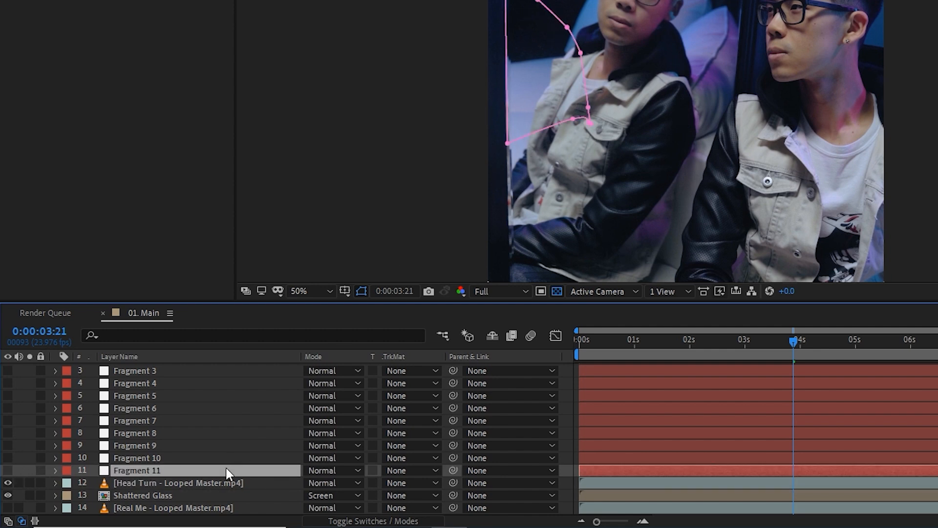
click(208, 481)
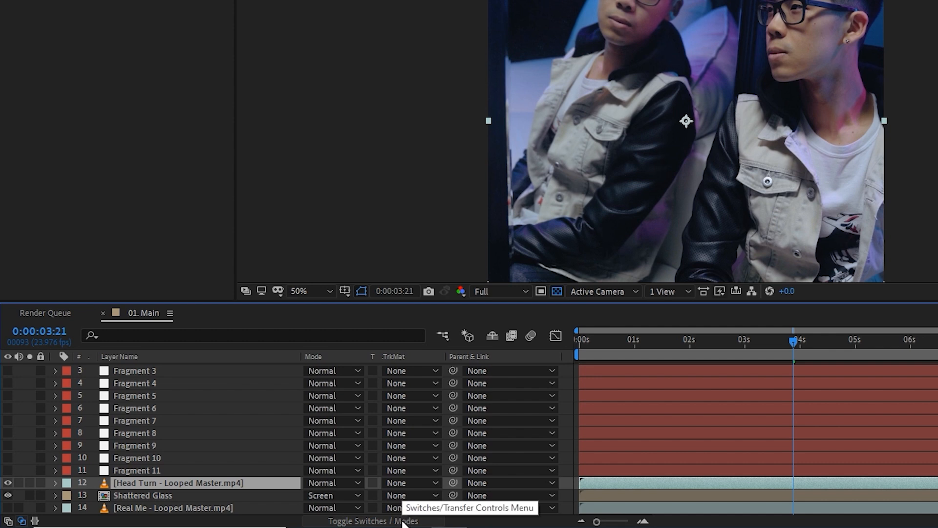
Set Head Turn's track matte to Alpha Matte 'Fragment 11', show Real Me, and scrub to preview.
click(397, 481)
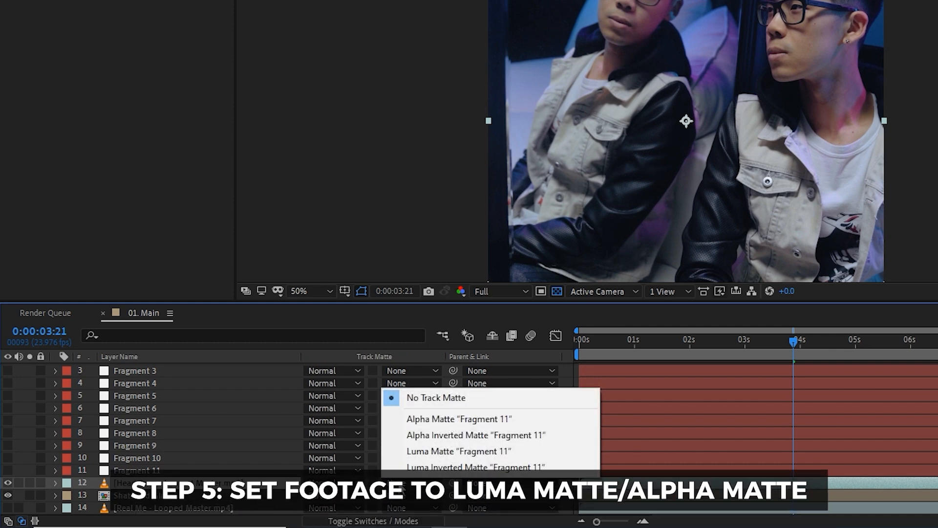
click(427, 419)
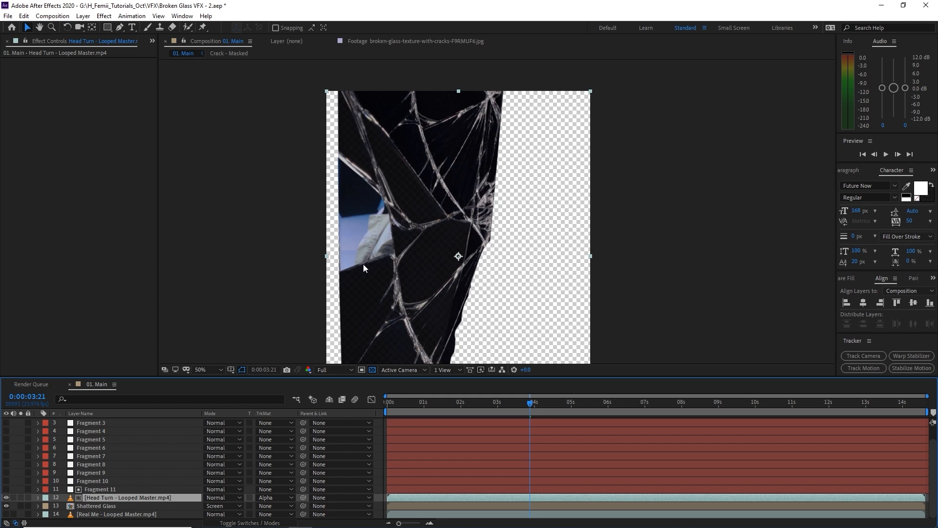
click(7, 516)
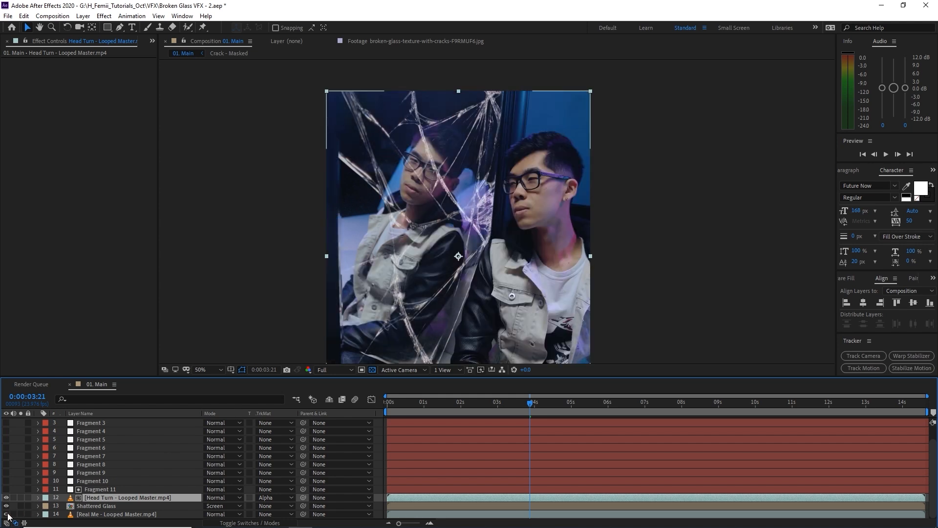
click(121, 514)
drag(409, 405, 470, 406)
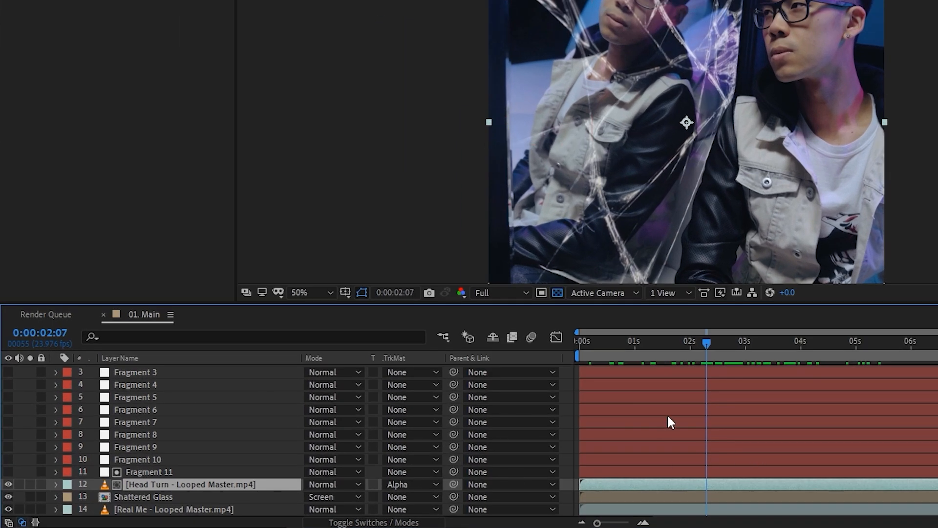
Duplicate Head Turn ten times, raising each copy with Ctrl+] so one sits under every Fragment layer.
key(ctrl+d)
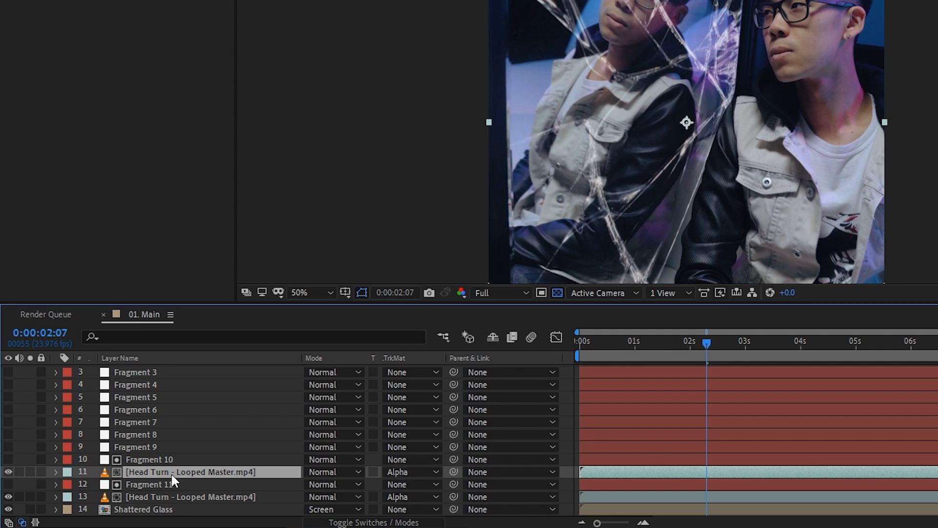
click(169, 461)
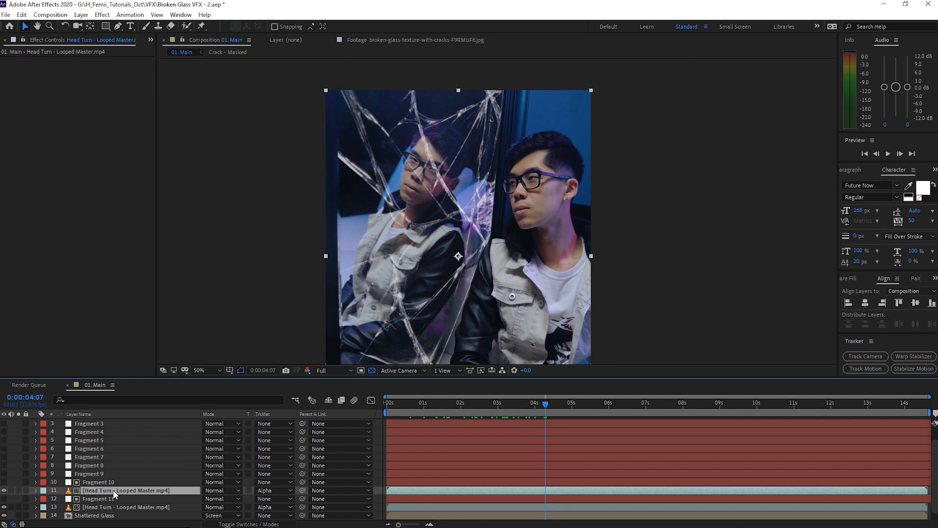
key(ctrl+d)
key(ctrl+bracketright)
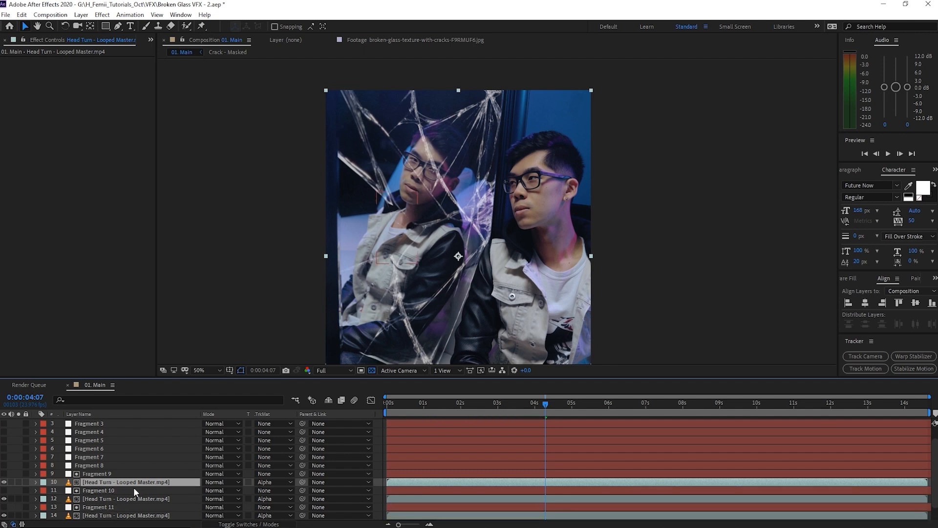
key(ctrl+d)
key(ctrl+bracketright)
key(ctrl+d)
key(ctrl+bracketright)
key(ctrl+d)
key(ctrl+bracketright)
key(ctrl+d)
key(ctrl+bracketright)
scroll(131, 457, up, 1)
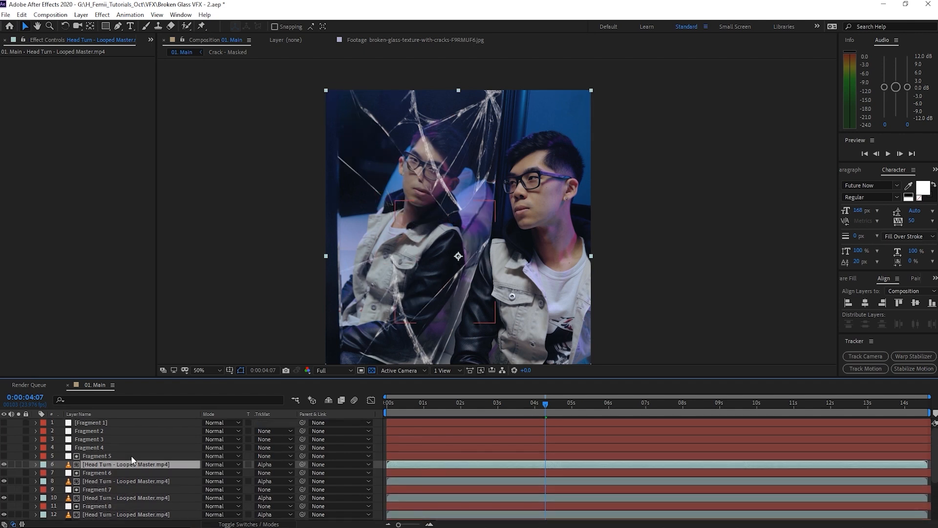
key(ctrl+d)
key(ctrl+bracketright)
key(ctrl+d)
key(ctrl+bracketright)
key(ctrl+d)
key(ctrl+bracketright)
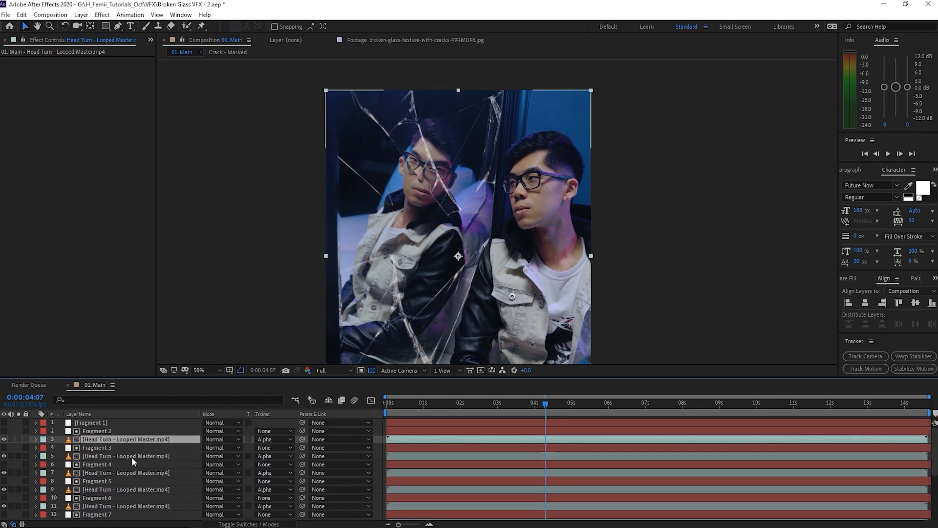
key(ctrl+d)
key(ctrl+bracketright)
click(106, 423)
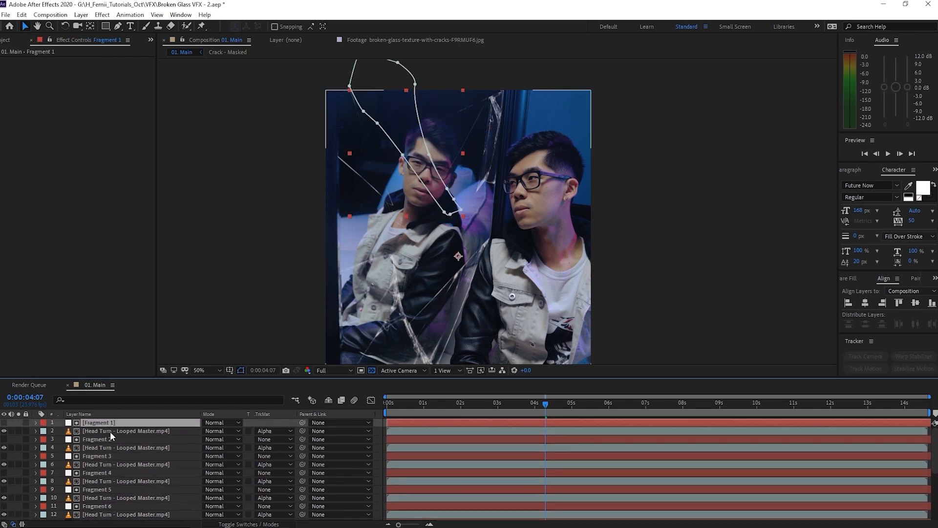
click(110, 430)
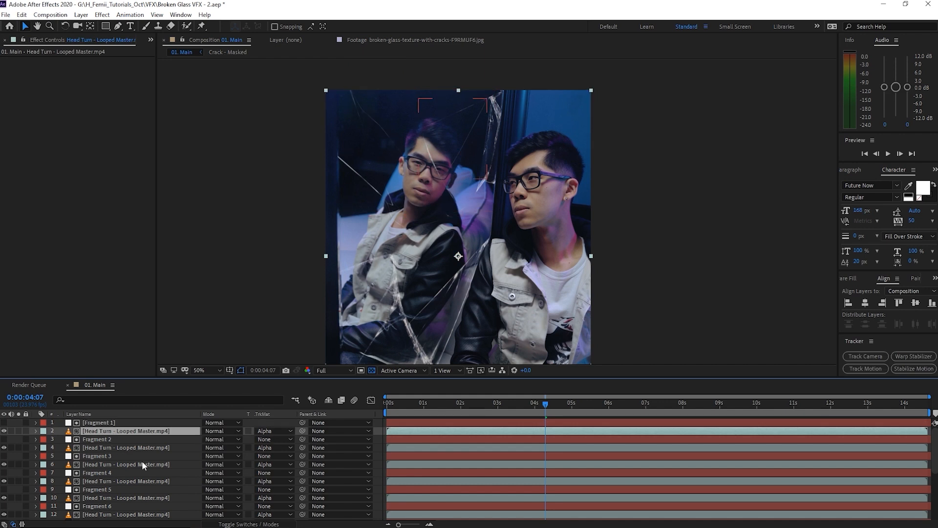
drag(470, 405, 512, 412)
key(space)
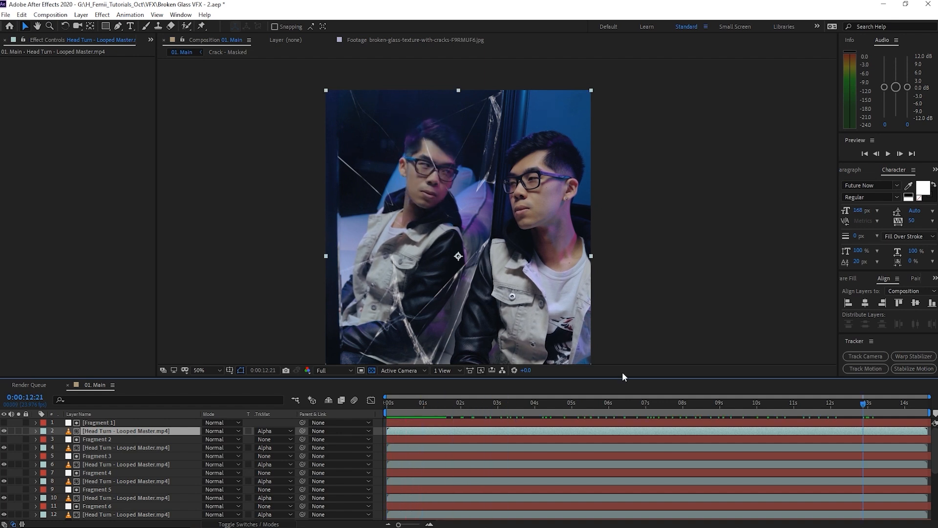
drag(704, 405, 499, 404)
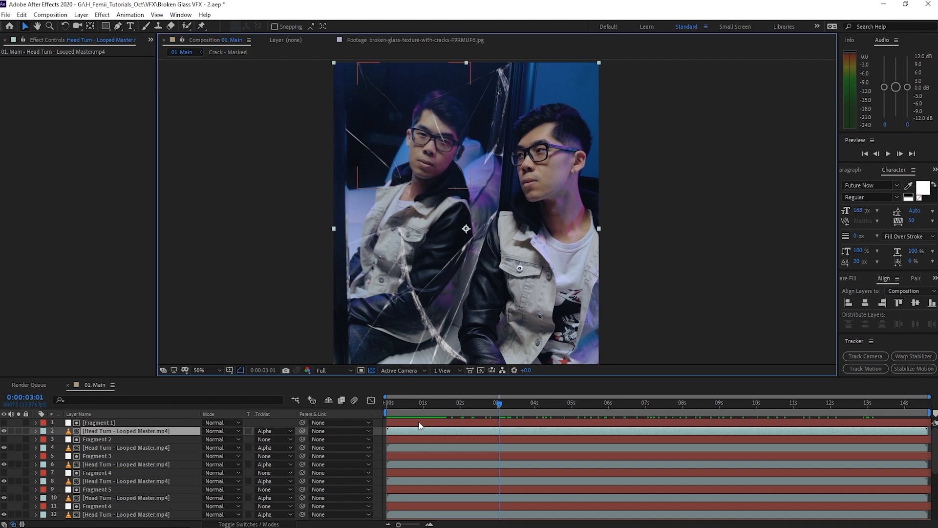
Try scaling the top Head Turn copy (layer 2) to 123%, then undo it back to 100%.
click(416, 431)
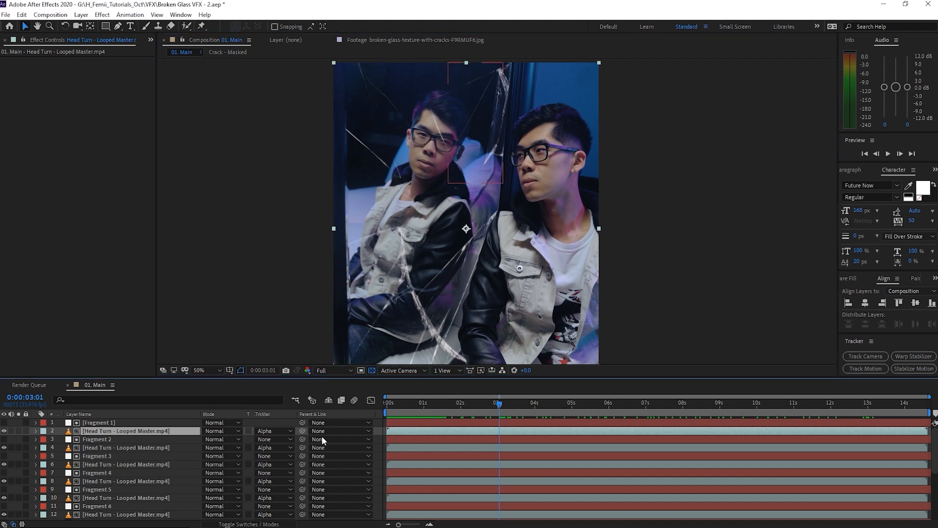
drag(441, 165, 421, 232)
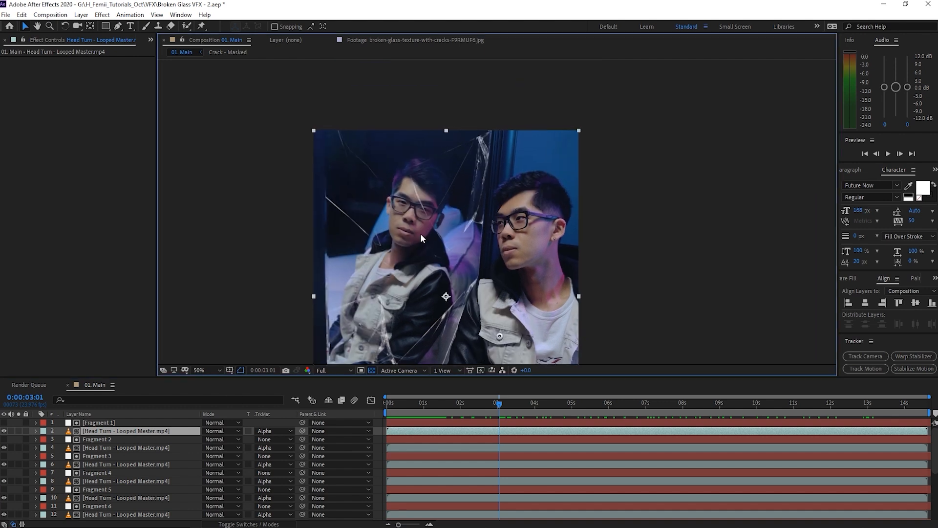
click(118, 431)
key(s)
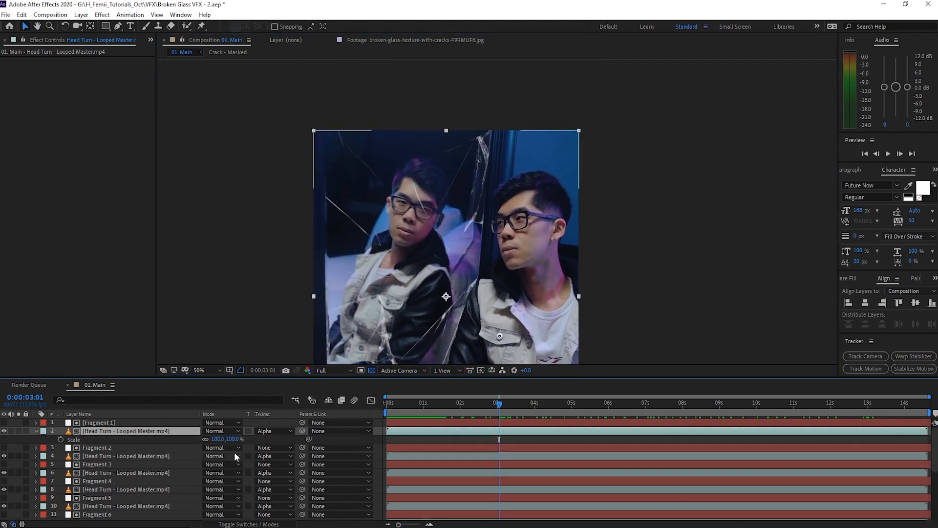
drag(231, 439, 242, 439)
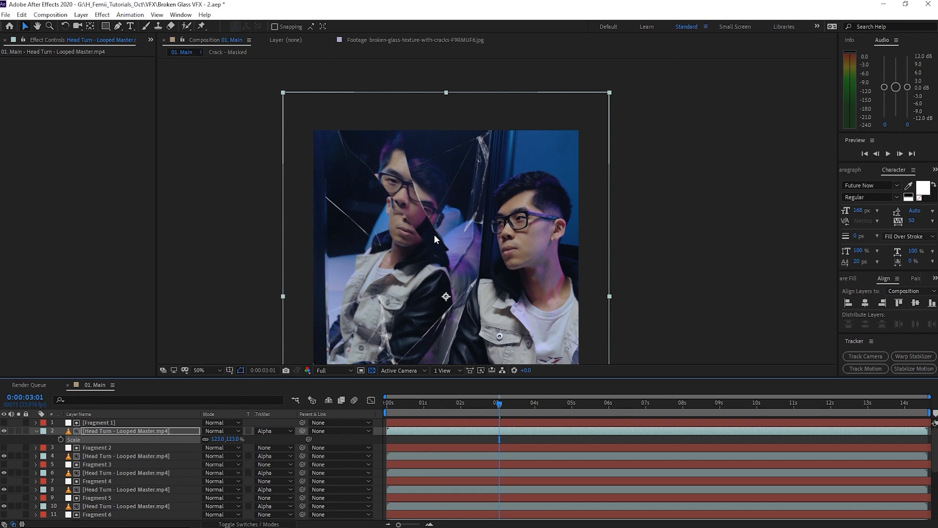
key(ctrl+z)
click(442, 443)
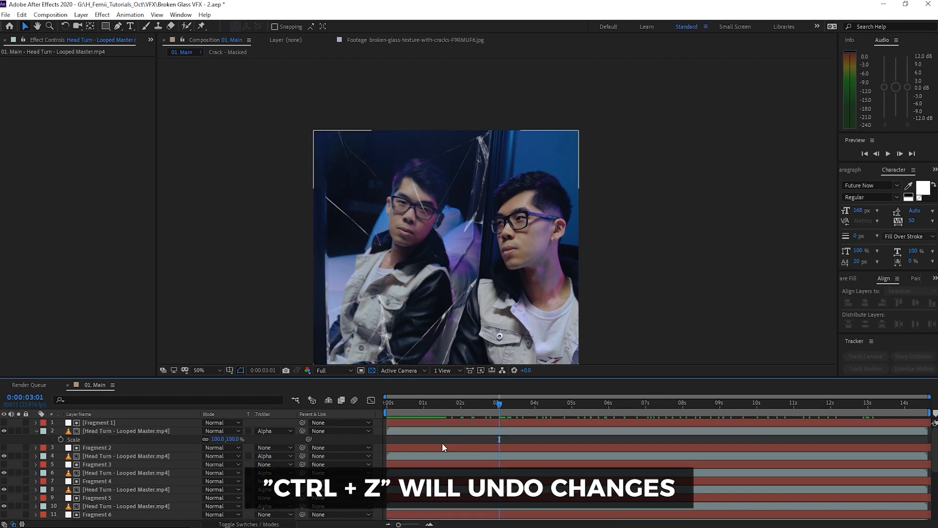
Scale the lowest Head Turn copy (layer 22), under Fragment 11, to 109%.
scroll(437, 455, down, 5)
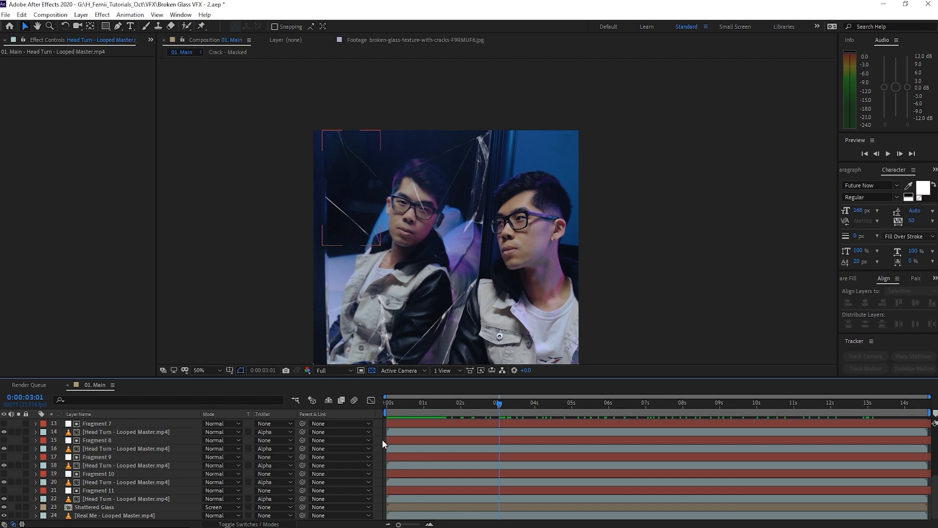
scroll(383, 440, up, 5)
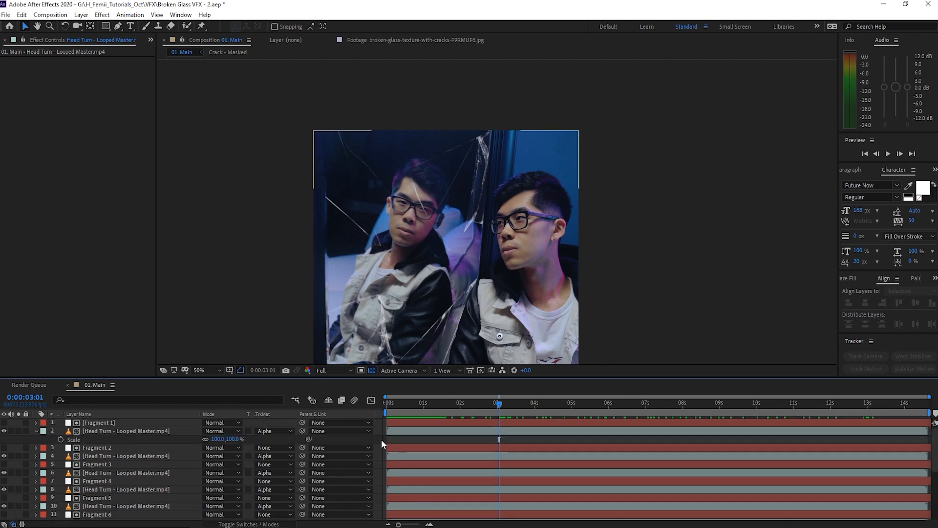
scroll(374, 438, down, 5)
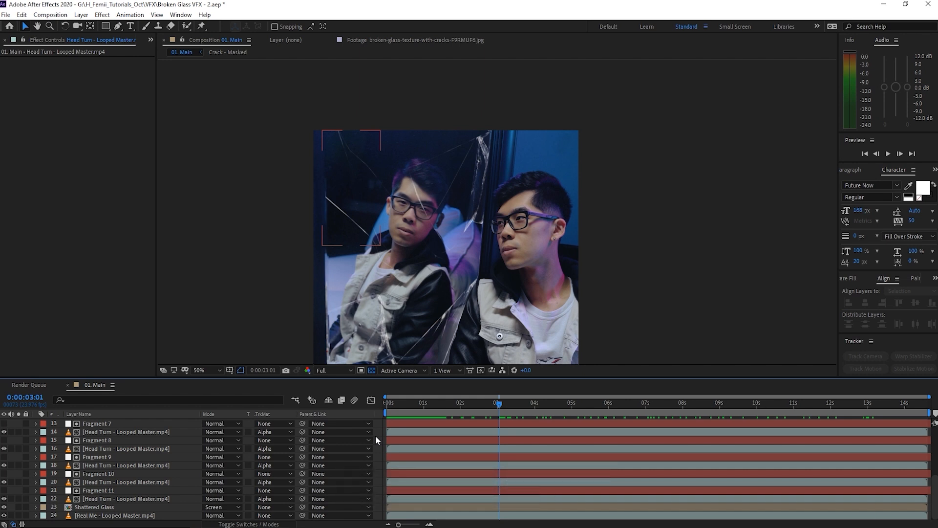
click(124, 499)
key(s)
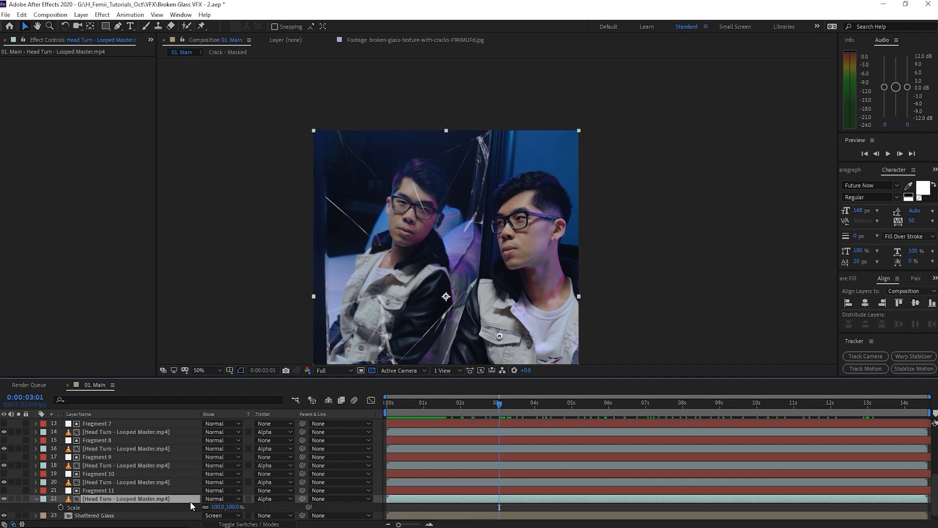
scroll(198, 499, down, 1)
click(109, 482)
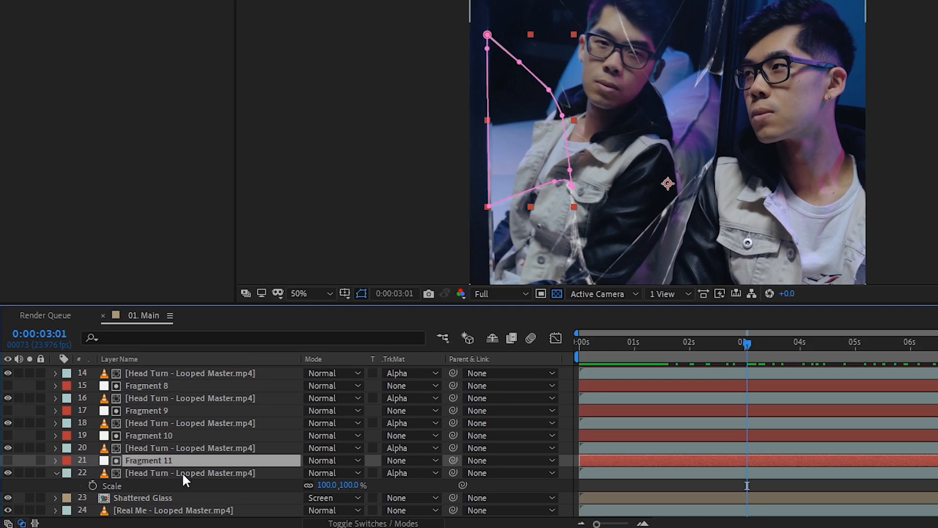
click(182, 473)
drag(321, 485, 337, 484)
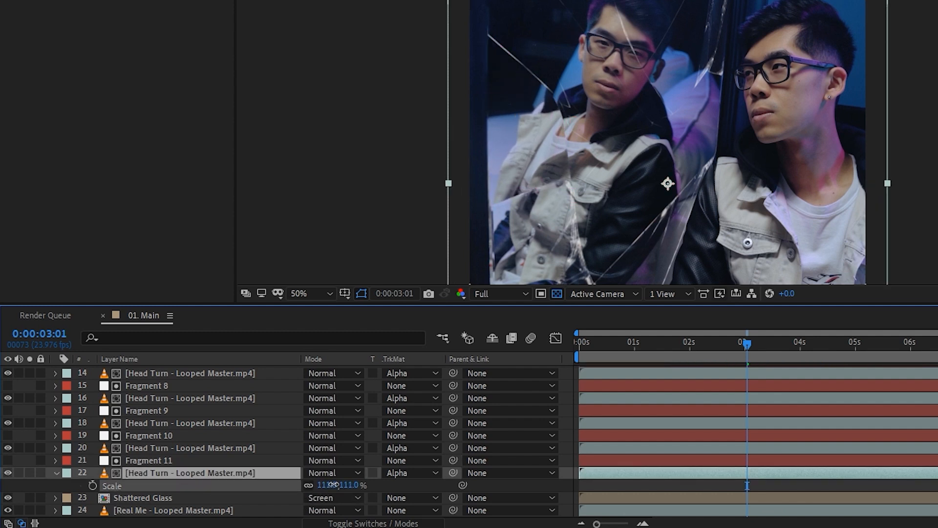
Scale layer 20 to 116% and layer 18 to 109%, nudging both right and down.
click(202, 447)
key(s)
drag(324, 460, 345, 461)
drag(582, 157, 592, 166)
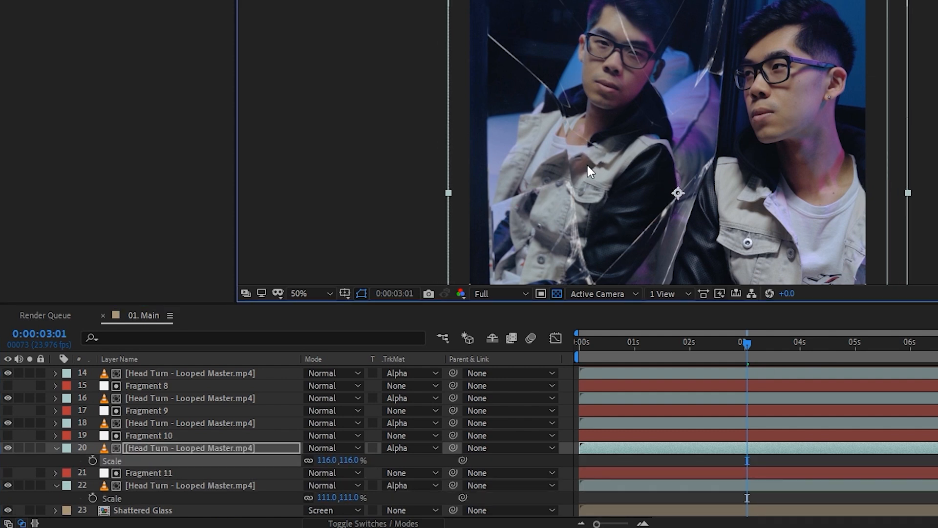
click(286, 423)
key(s)
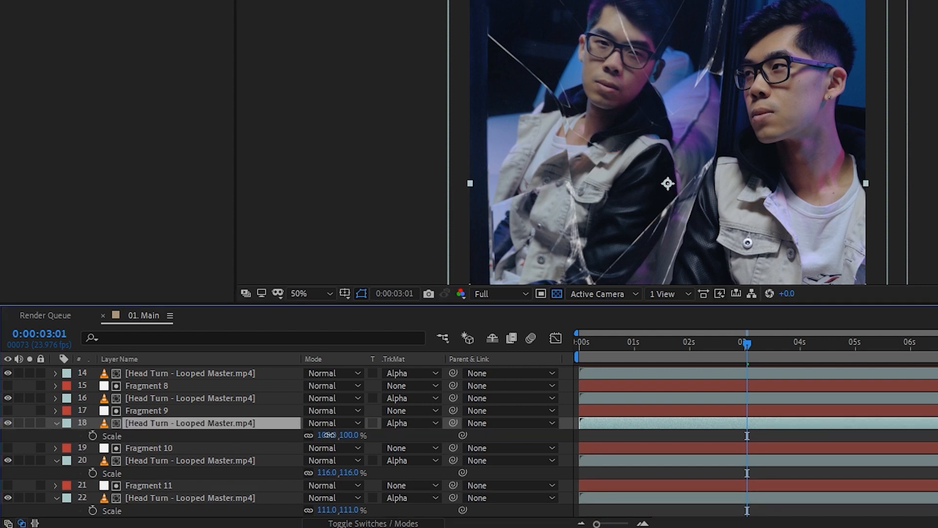
drag(329, 434, 338, 435)
drag(590, 210, 593, 211)
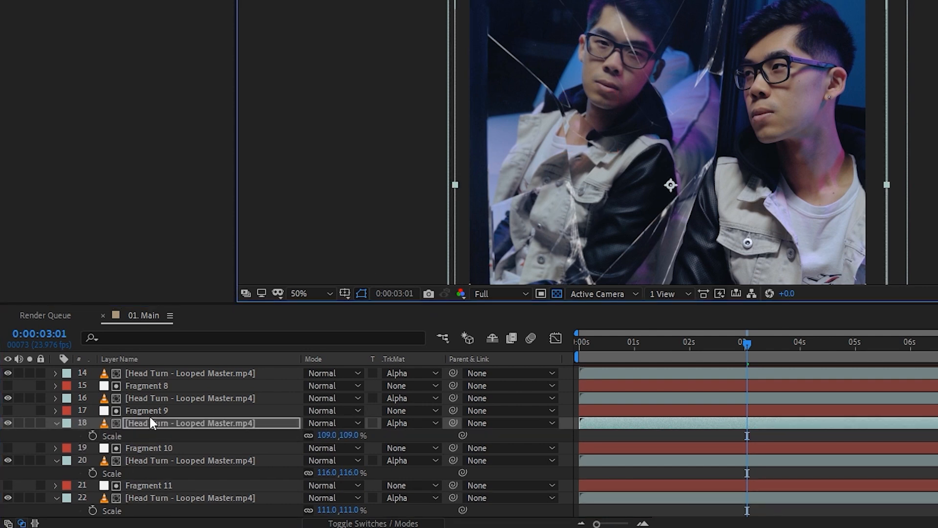
Scale the layer 16 Head Turn copy to about 110% and shift it up-left.
click(169, 398)
key(s)
drag(329, 410, 357, 411)
drag(595, 150, 586, 134)
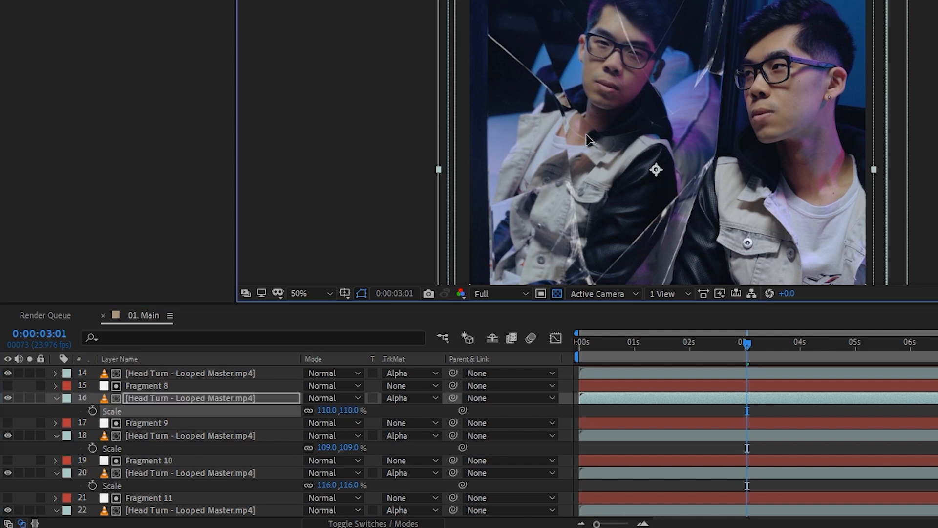
Reveal Scale on the upper Head Turn copies and enlarge layer 2 to 102%.
click(195, 373)
key(s)
scroll(204, 406, up, 3)
click(195, 398)
key(s)
click(195, 386)
key(s)
click(196, 384)
key(s)
drag(349, 396, 355, 396)
drag(635, 181, 633, 180)
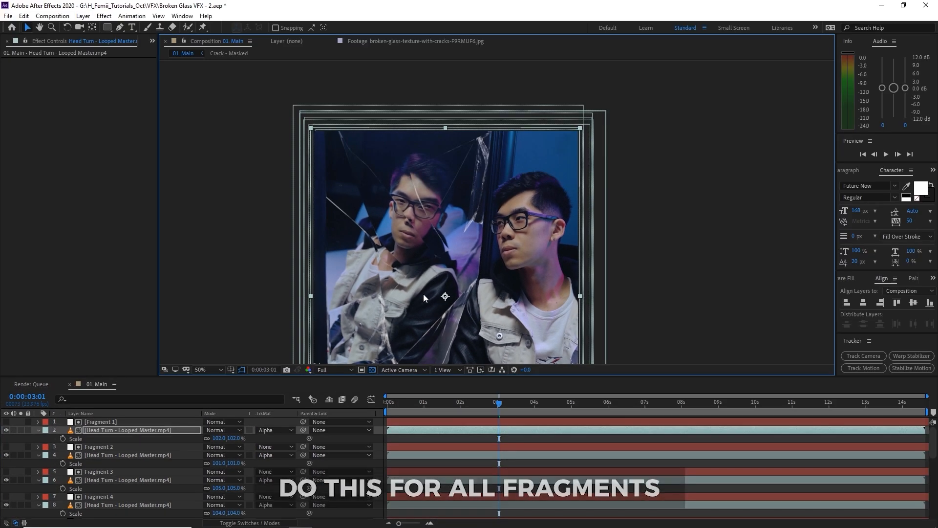
drag(615, 258, 605, 211)
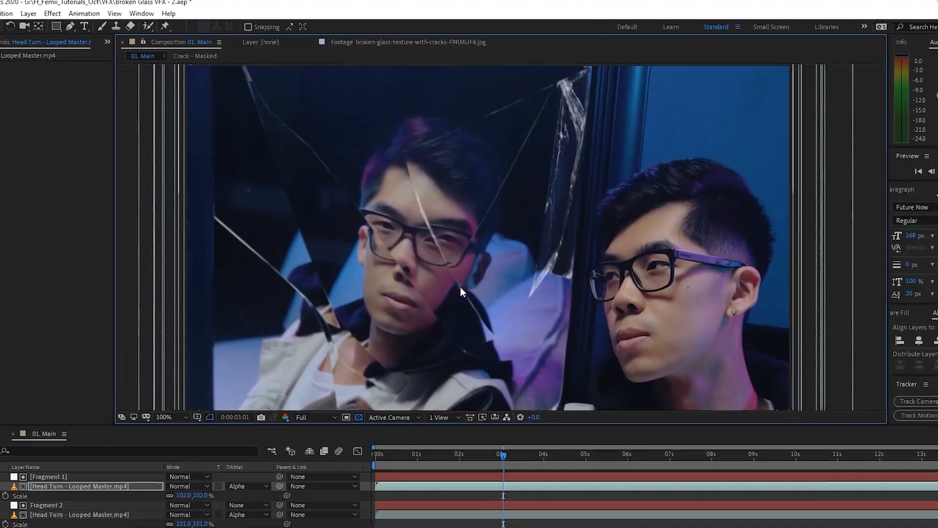
click(437, 404)
key(space)
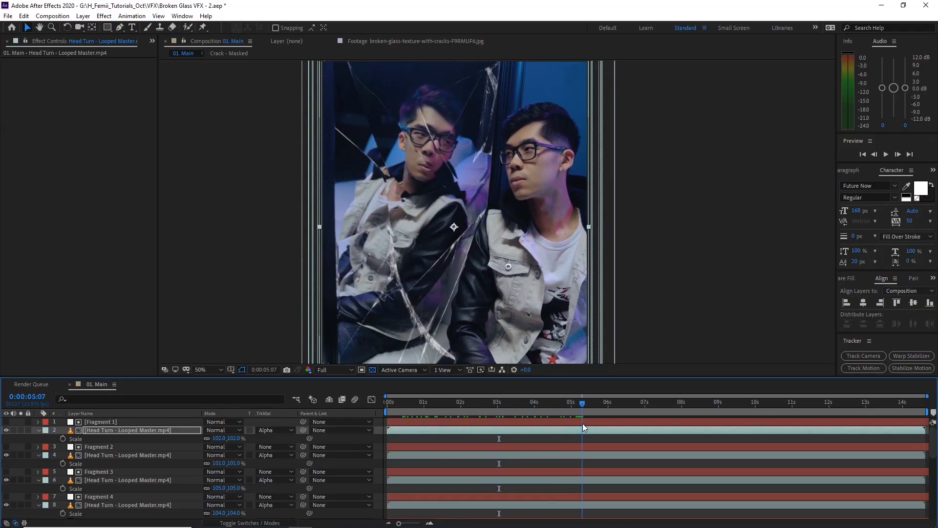
scroll(139, 465, down, 5)
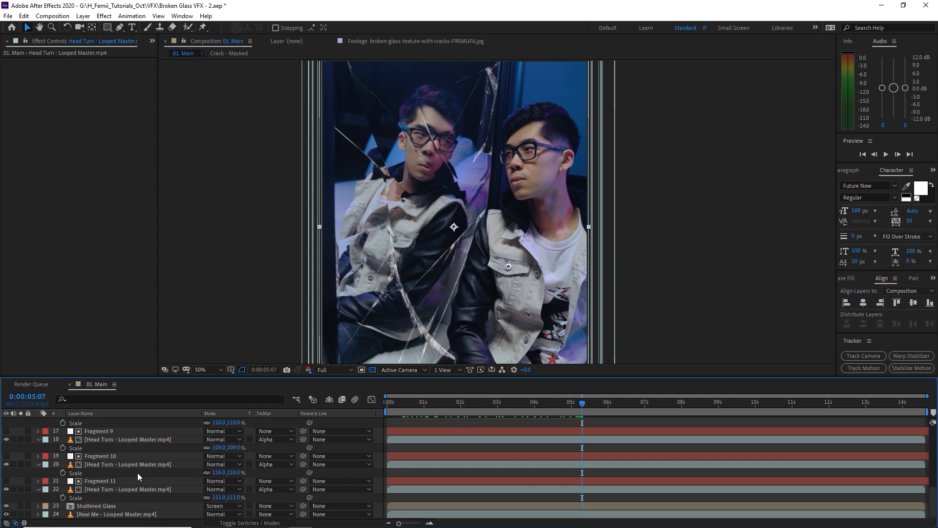
drag(98, 506, 127, 419)
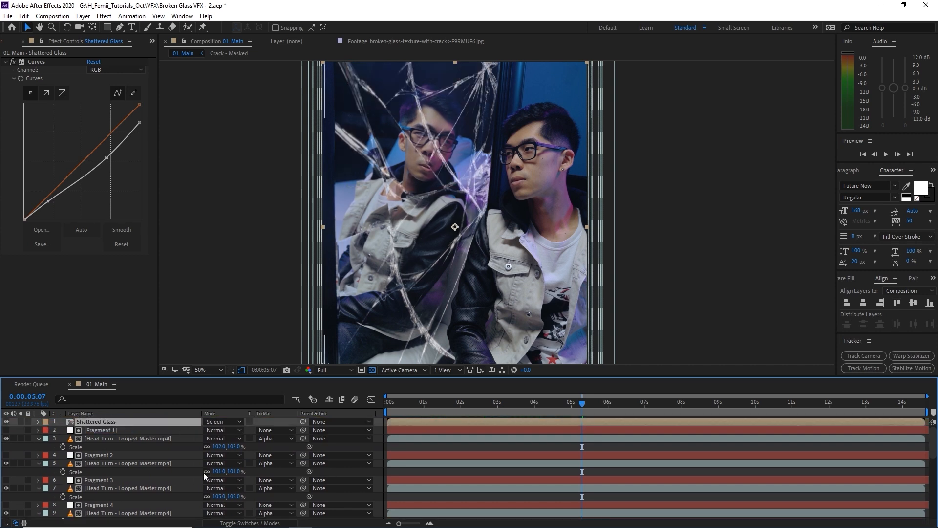
key(ctrl+z)
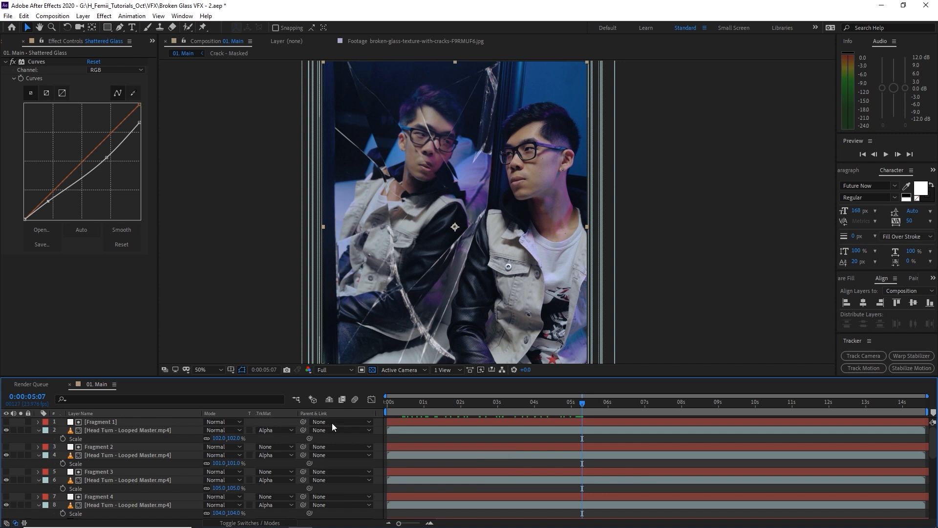
key(ctrl+z)
key(ctrl+z)
key(ctrl+z)
key(ctrl+z)
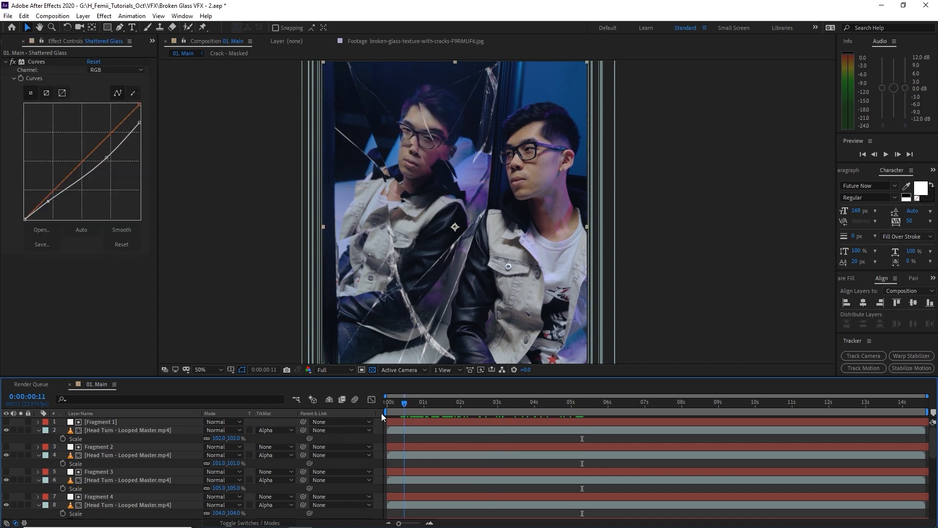
drag(404, 403, 573, 403)
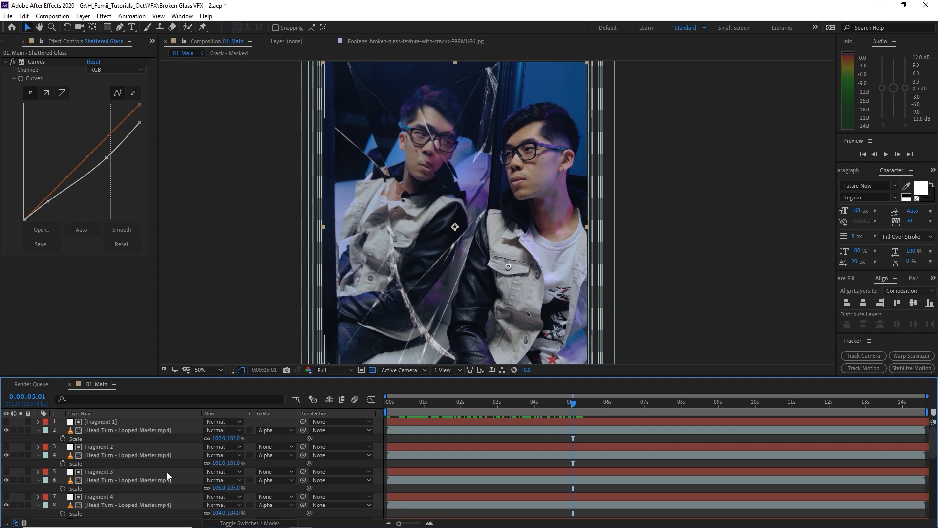
Delay the Head Turn clips of layers 20 and 18 by a couple of frames.
scroll(452, 477, down, 8)
click(412, 489)
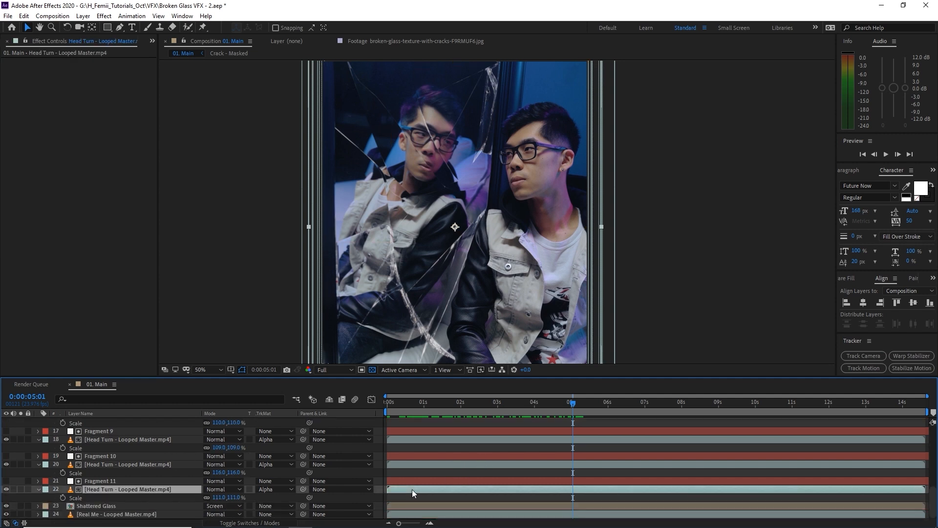
drag(408, 465, 401, 439)
click(403, 440)
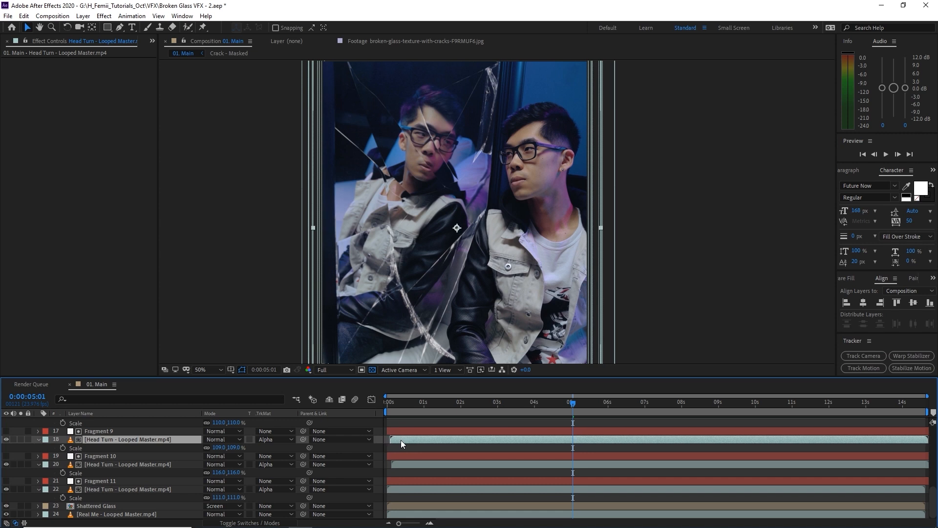
scroll(387, 445, up, 3)
drag(411, 404, 387, 404)
Stagger the remaining Head Turn clips, including layers 10 and 8, and delay layer 2 about 4 frames.
scroll(409, 441, up, 3)
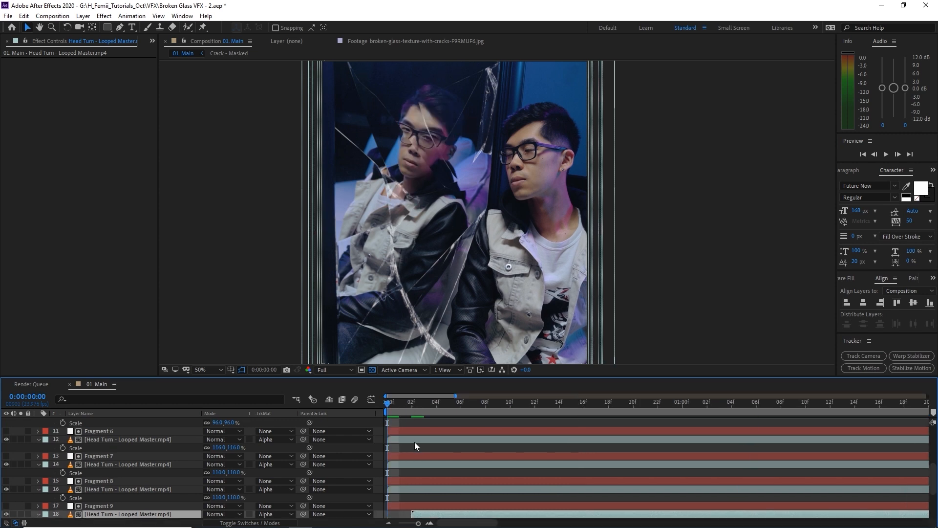
drag(398, 489, 409, 482)
scroll(408, 450, down, 1)
drag(410, 439, 456, 444)
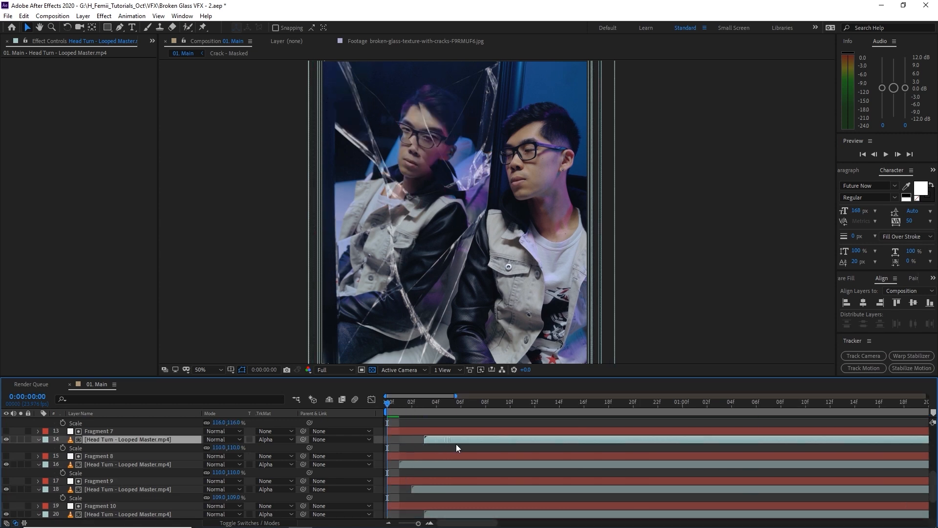
scroll(427, 447, up, 3)
drag(416, 485, 520, 468)
drag(431, 440, 467, 445)
scroll(467, 444, up, 3)
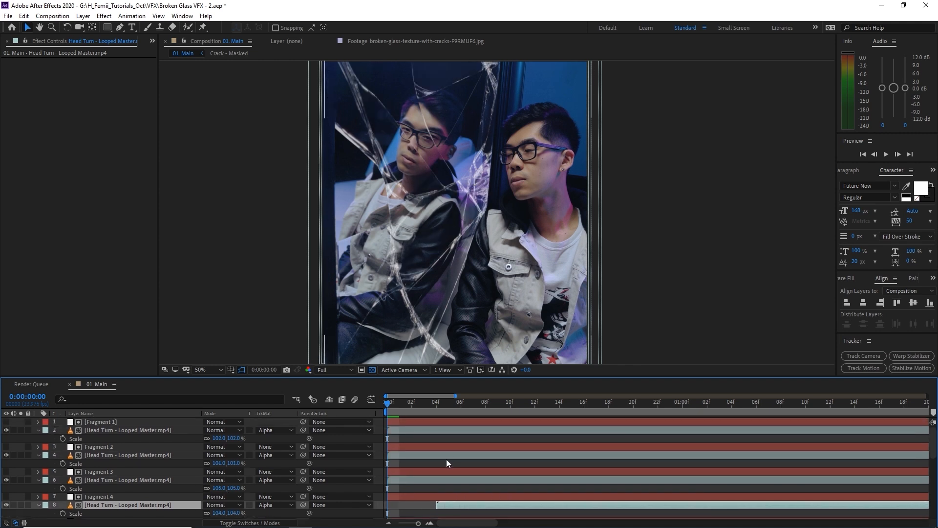
drag(429, 482, 452, 462)
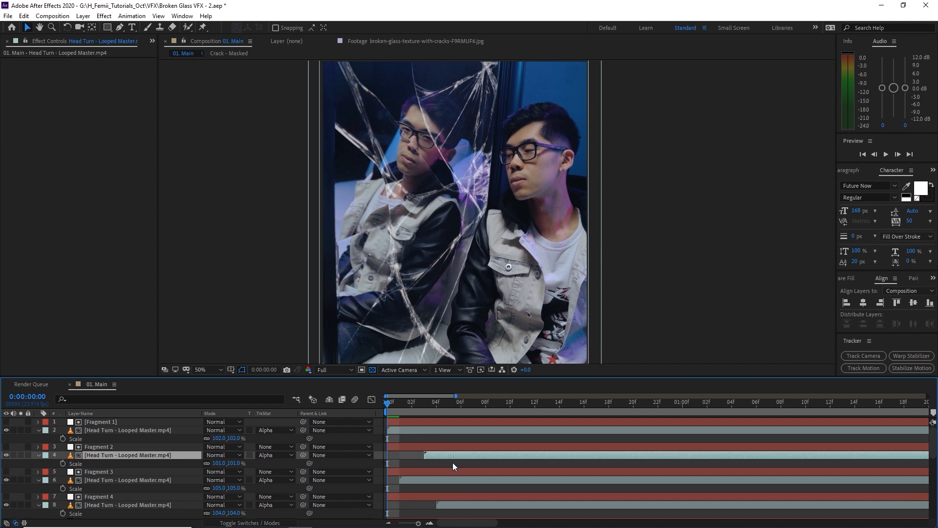
drag(426, 432, 470, 447)
Preview the staggered fragments and step back to the opening frames.
click(423, 432)
key(space)
drag(385, 414, 509, 419)
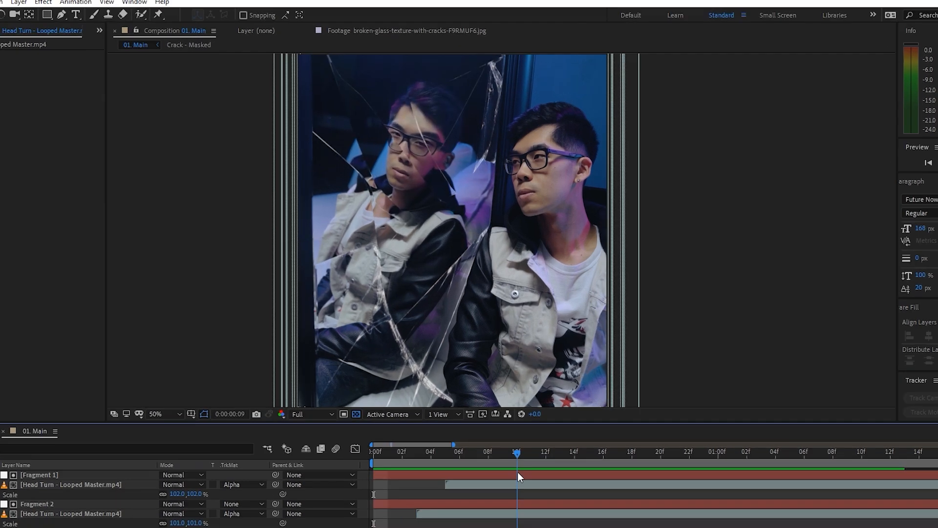
key(space)
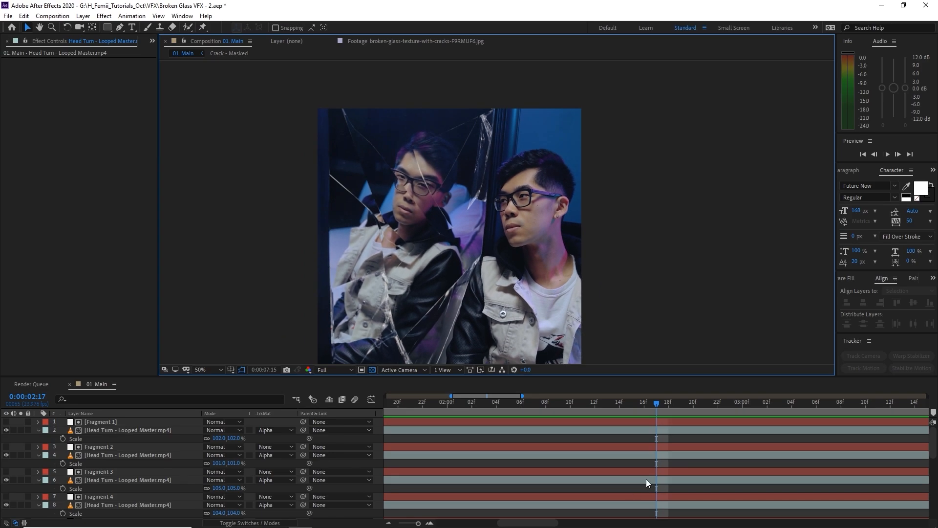
key(space)
key(minus)
click(679, 443)
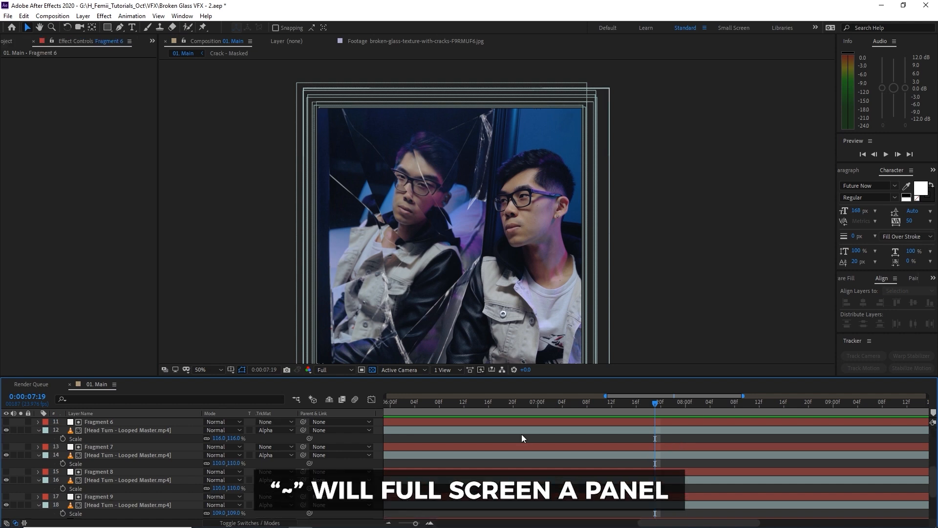
With the timeline maximized, move all fragment and Head Turn layers to start at 0s.
key(grave)
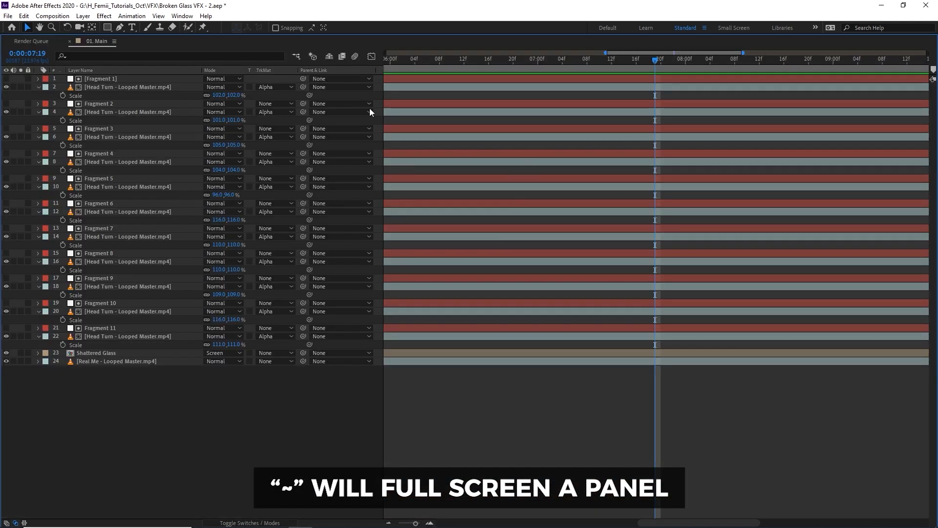
click(134, 79)
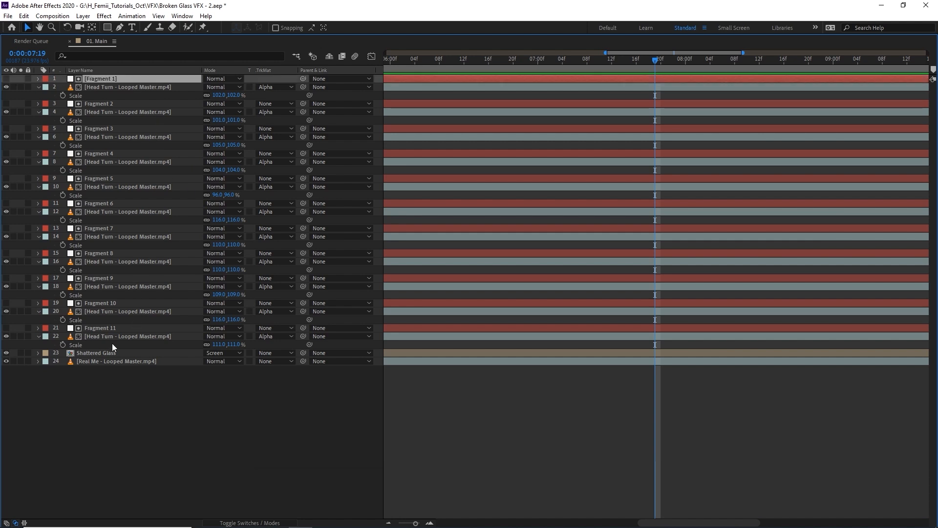
key(ctrl+a)
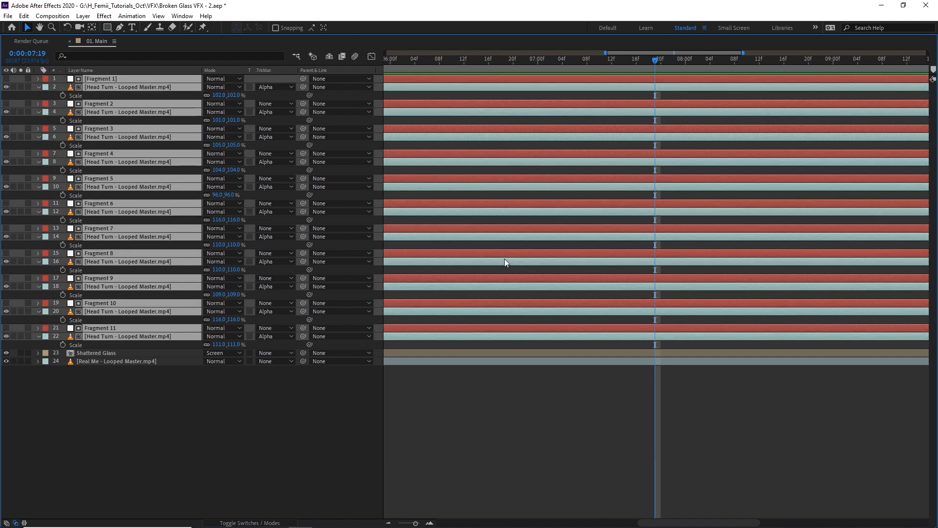
key(minus)
key(minus)
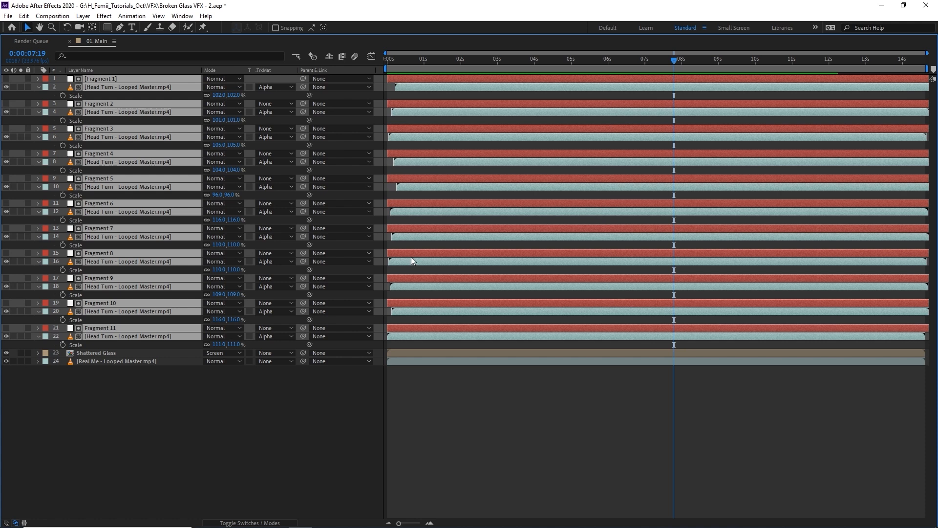
drag(413, 254, 399, 250)
drag(394, 59, 387, 99)
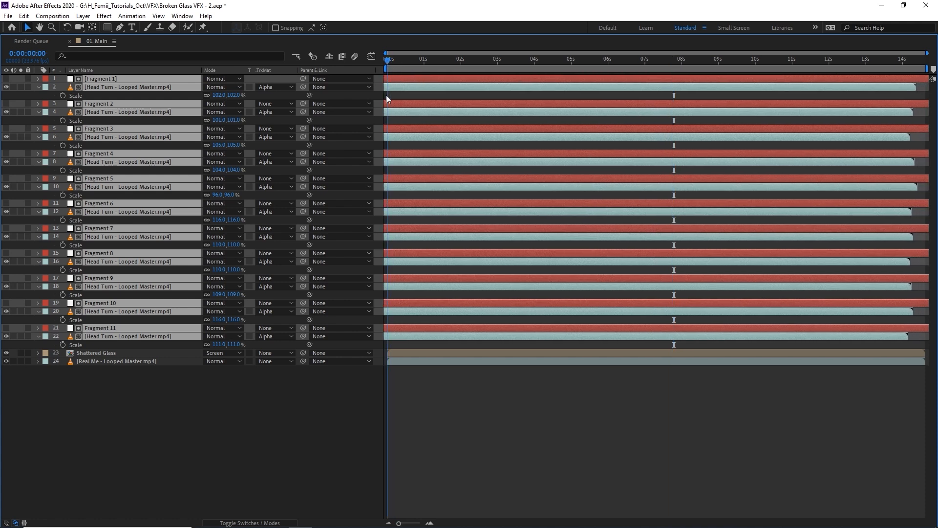
key(grave)
End the work area just before 14 seconds and preview it.
key(space)
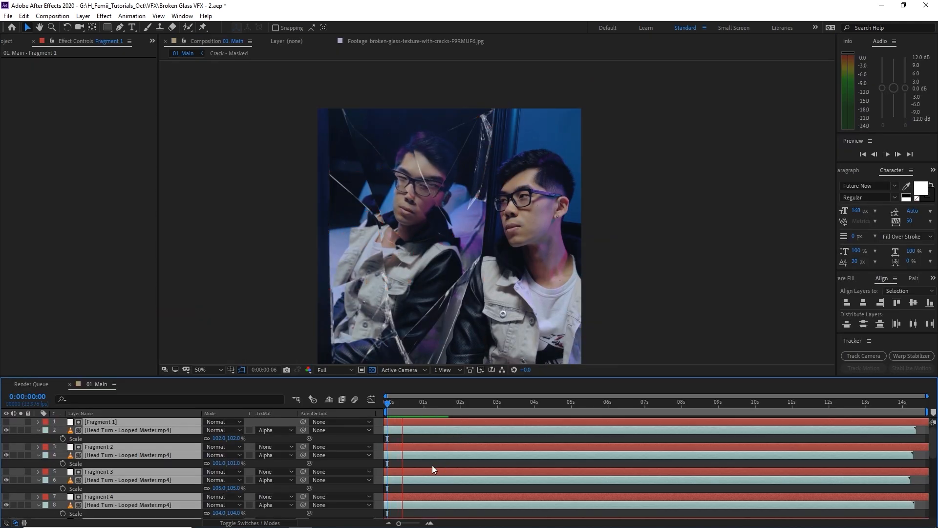
key(space)
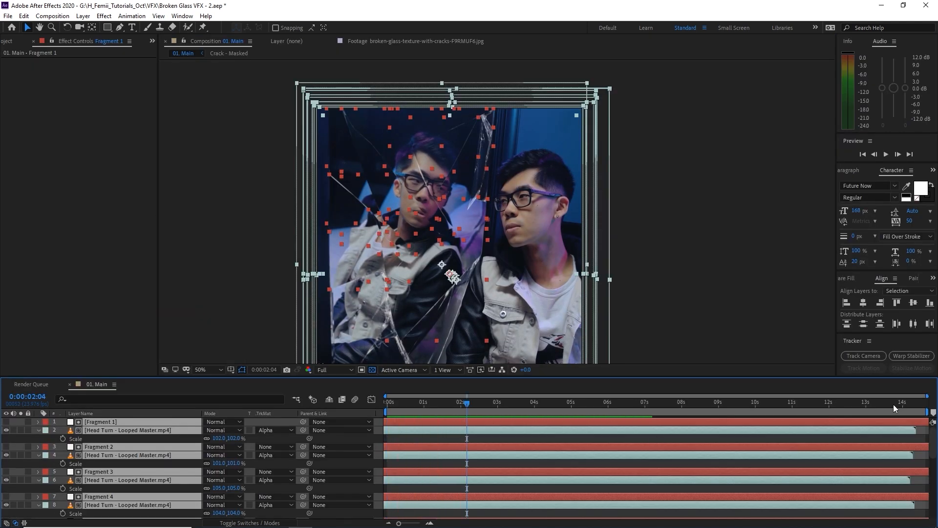
drag(925, 413, 897, 412)
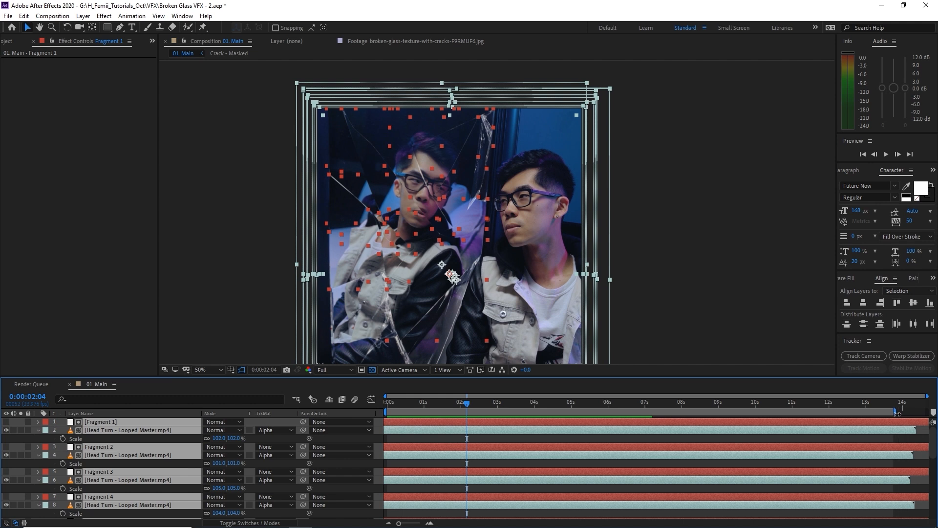
click(891, 405)
key(space)
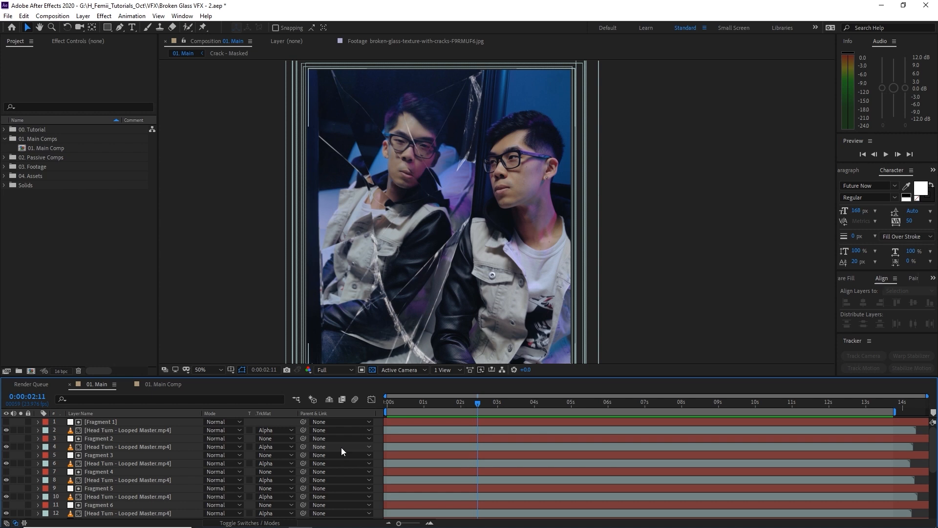
Scrub through 01. Main, then queue it for render keeping the current output module preset.
drag(408, 404, 884, 421)
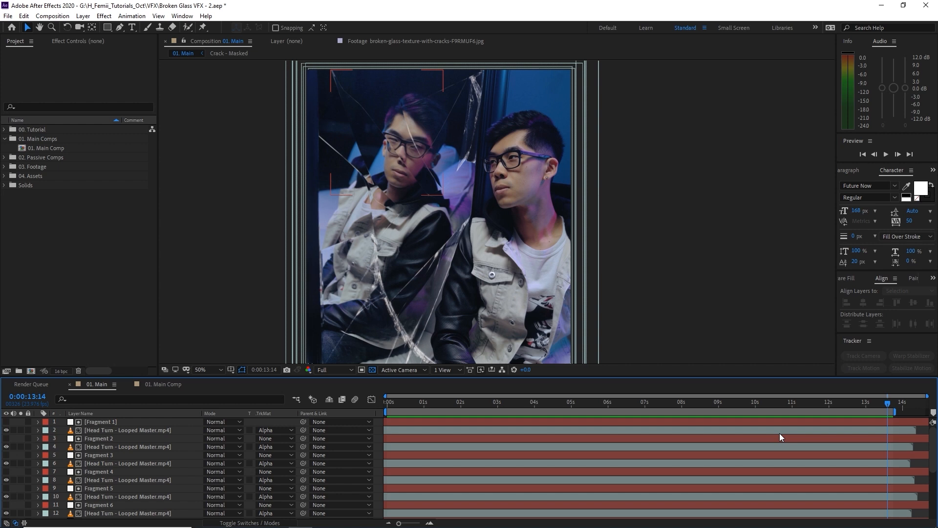
key(ctrl+m)
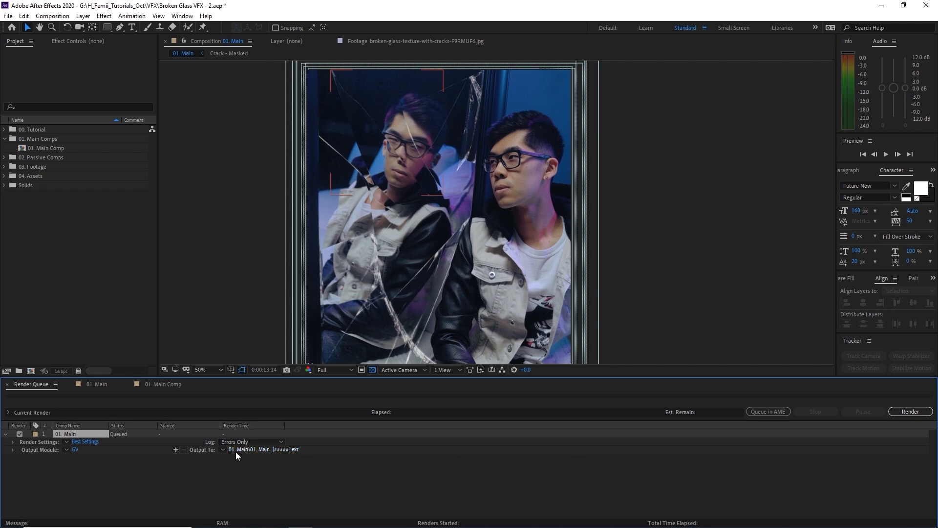
click(66, 450)
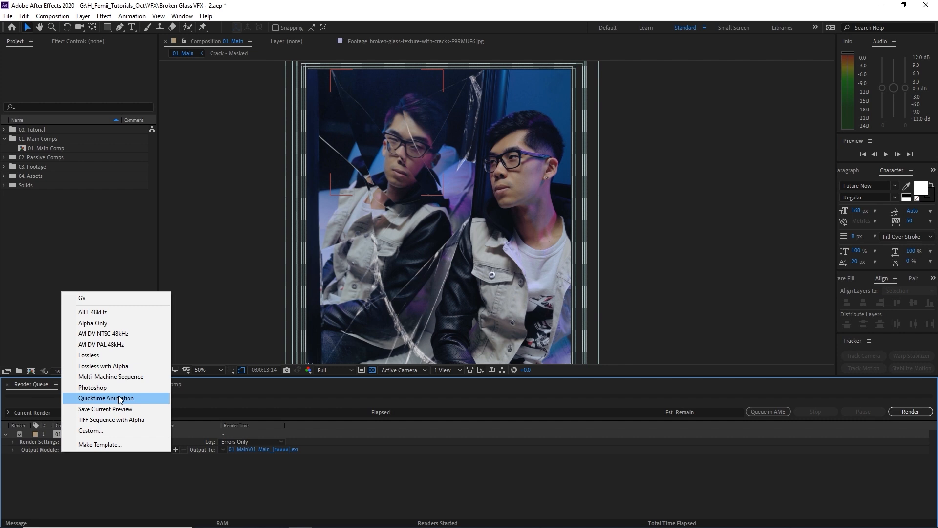
click(515, 521)
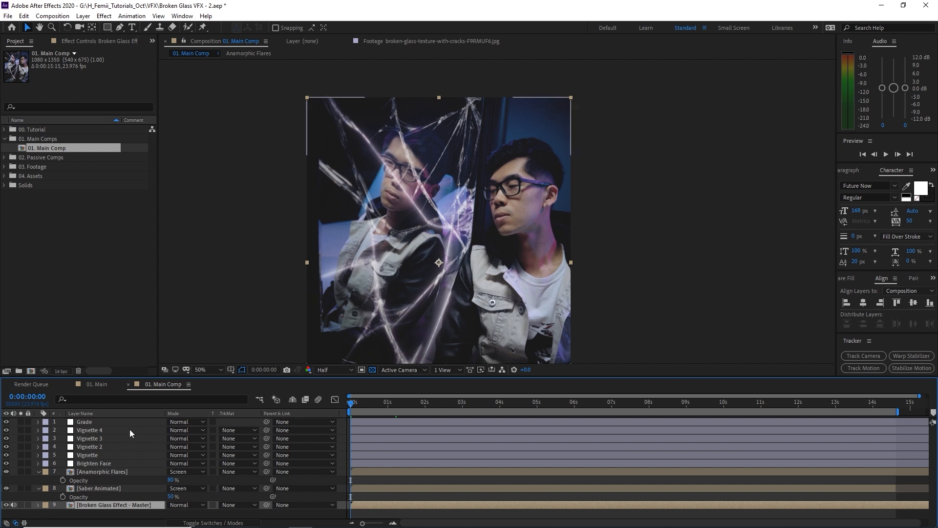
click(37, 471)
click(39, 480)
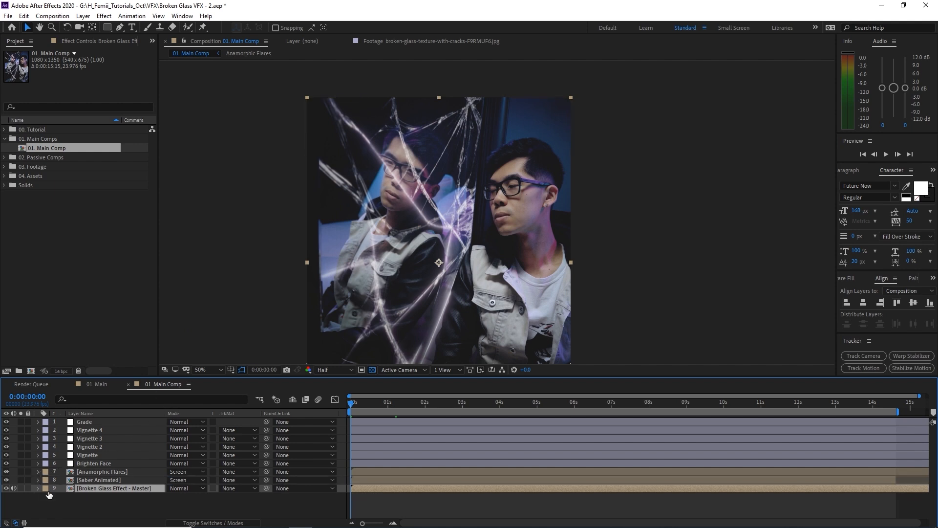
click(86, 505)
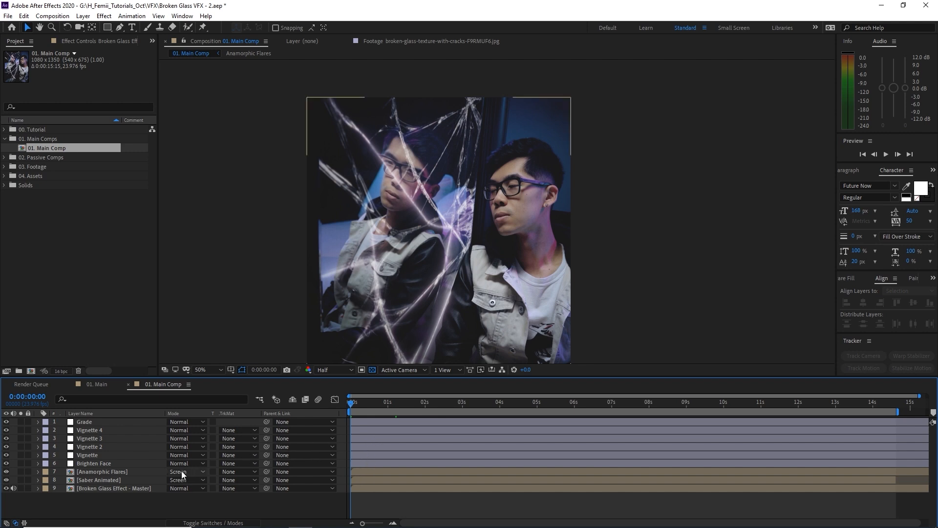
click(93, 423)
click(6, 430)
click(6, 430)
click(6, 430)
click(5, 438)
click(5, 439)
click(6, 446)
click(6, 447)
click(6, 455)
click(6, 455)
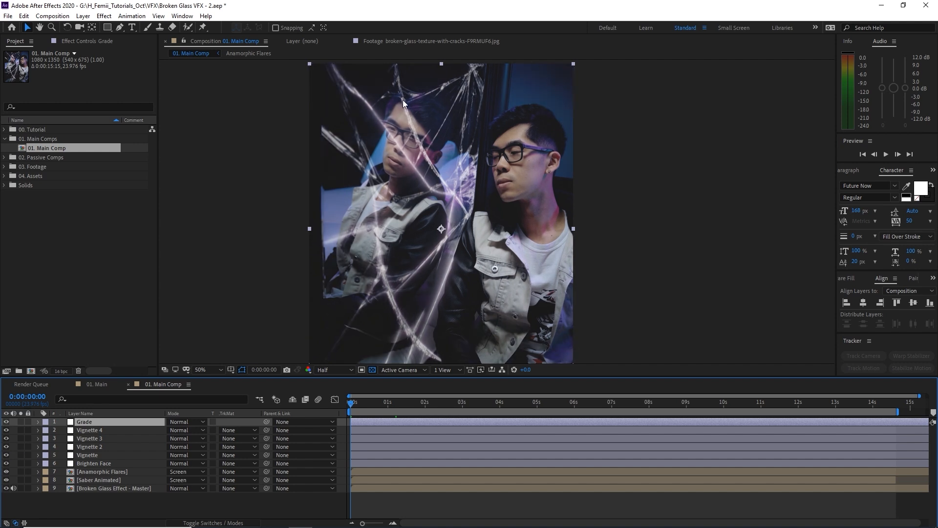
click(96, 463)
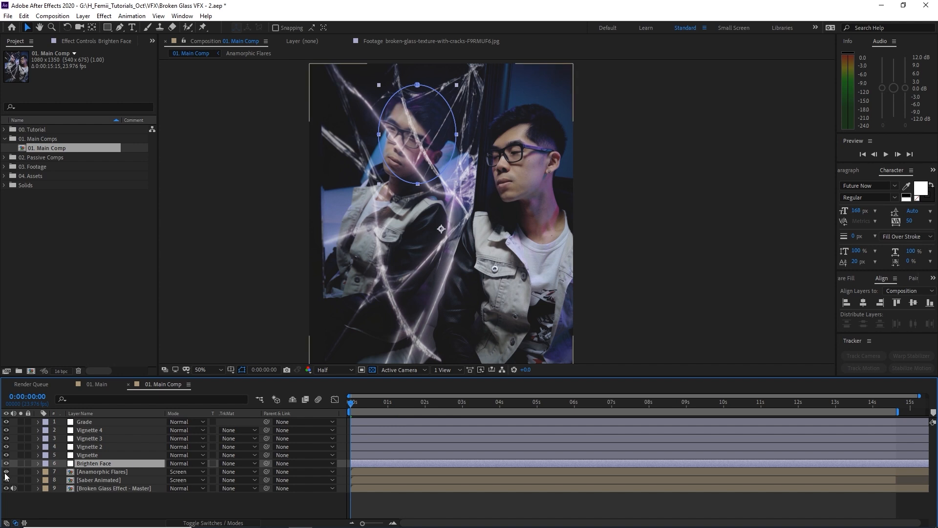
click(115, 471)
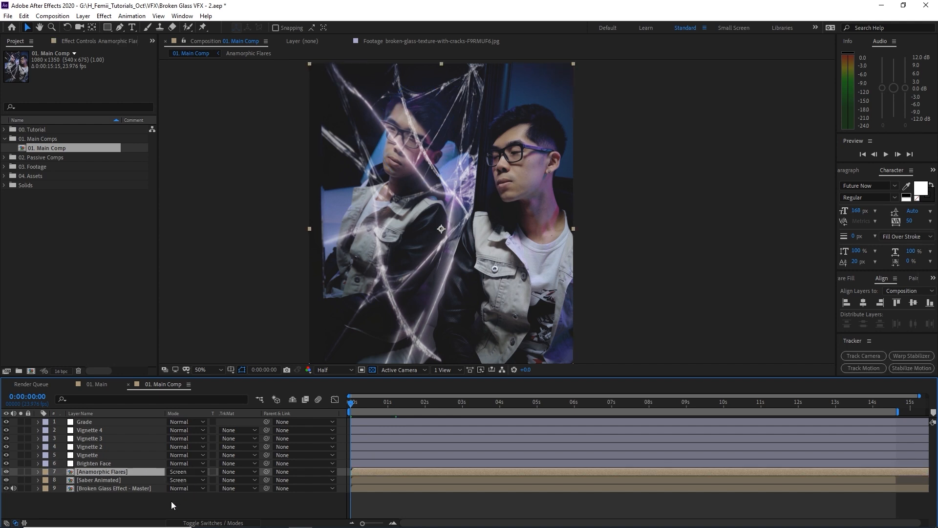
click(7, 480)
click(6, 480)
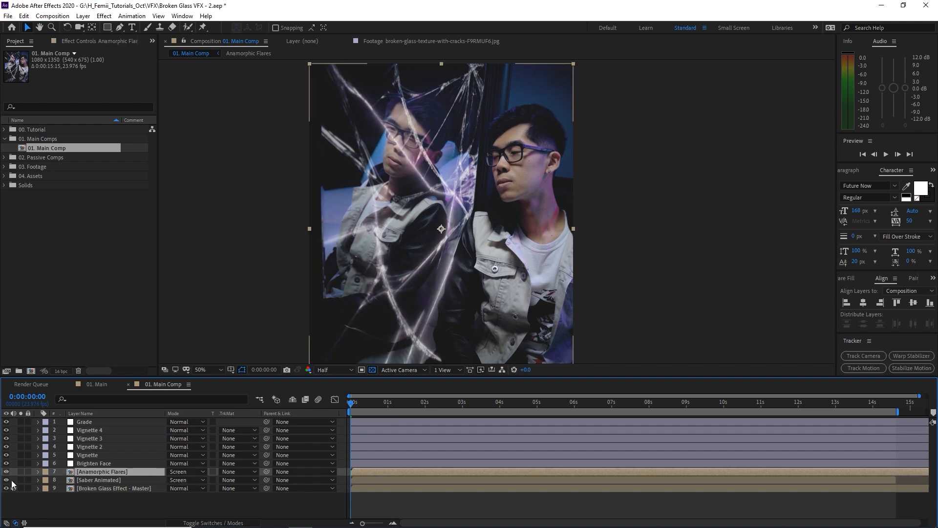
click(111, 479)
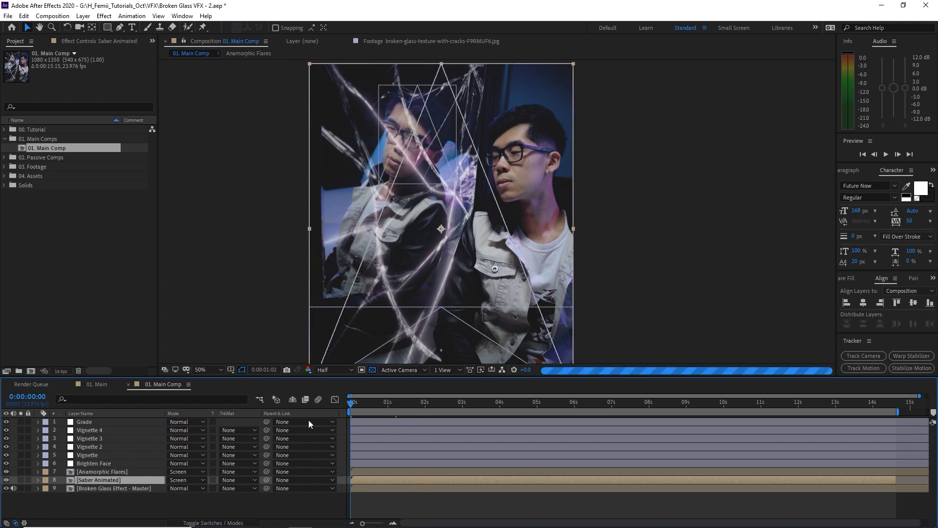
click(7, 480)
click(6, 481)
click(452, 405)
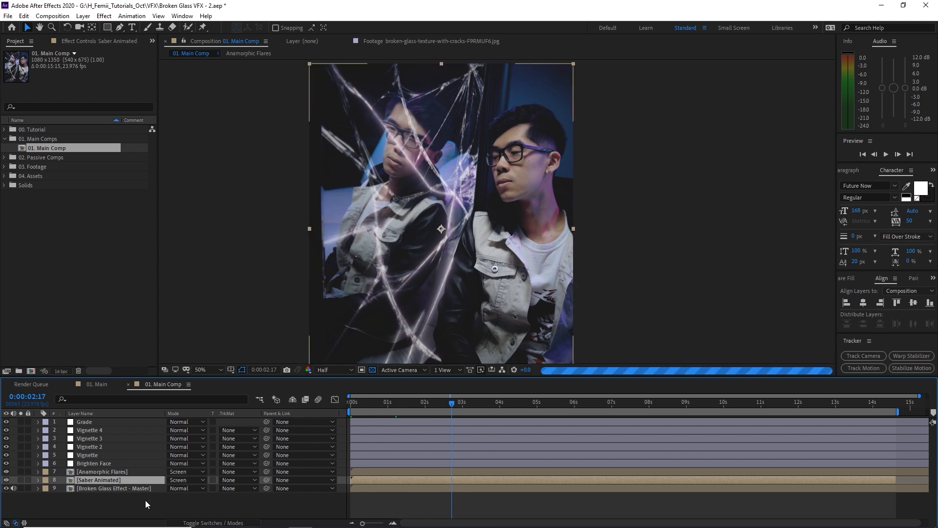
click(448, 506)
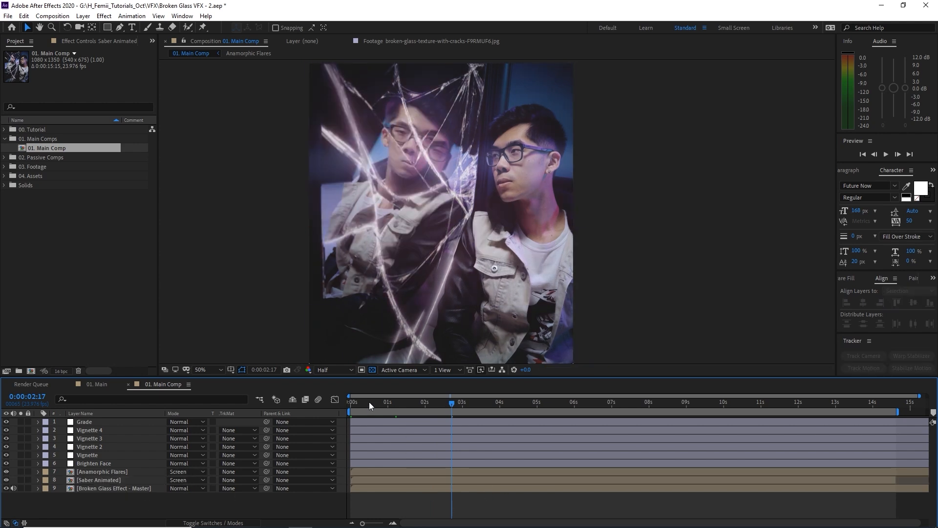